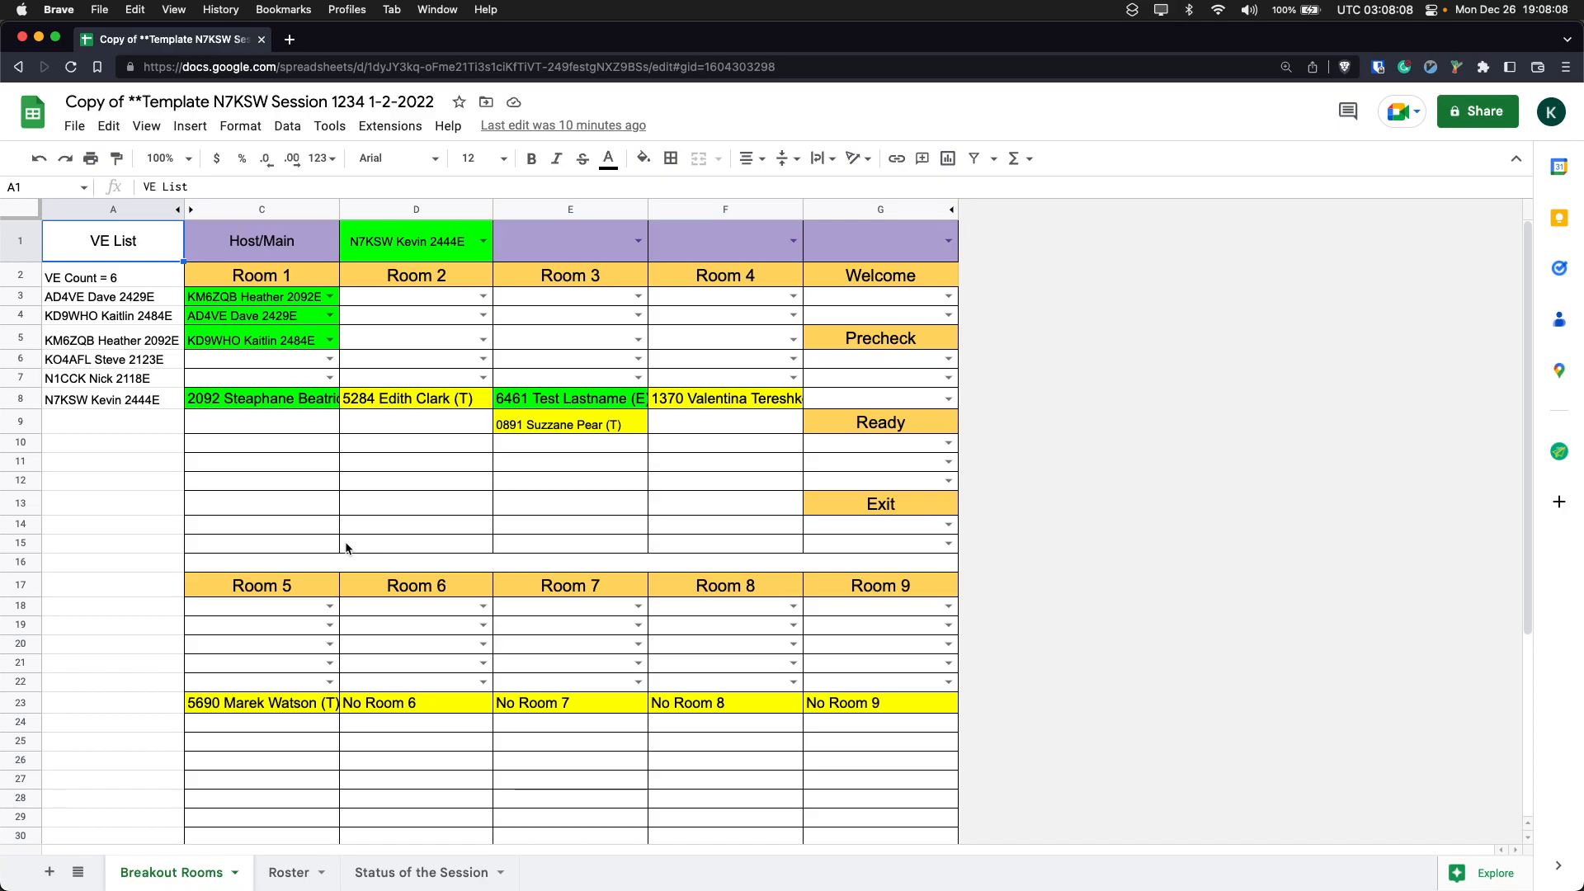
# - Compare the examiners in the VE Arrived section with those already assigned to rooms on the Breakout Rooms sheet
pyautogui.scroll(-5, 347, 549)
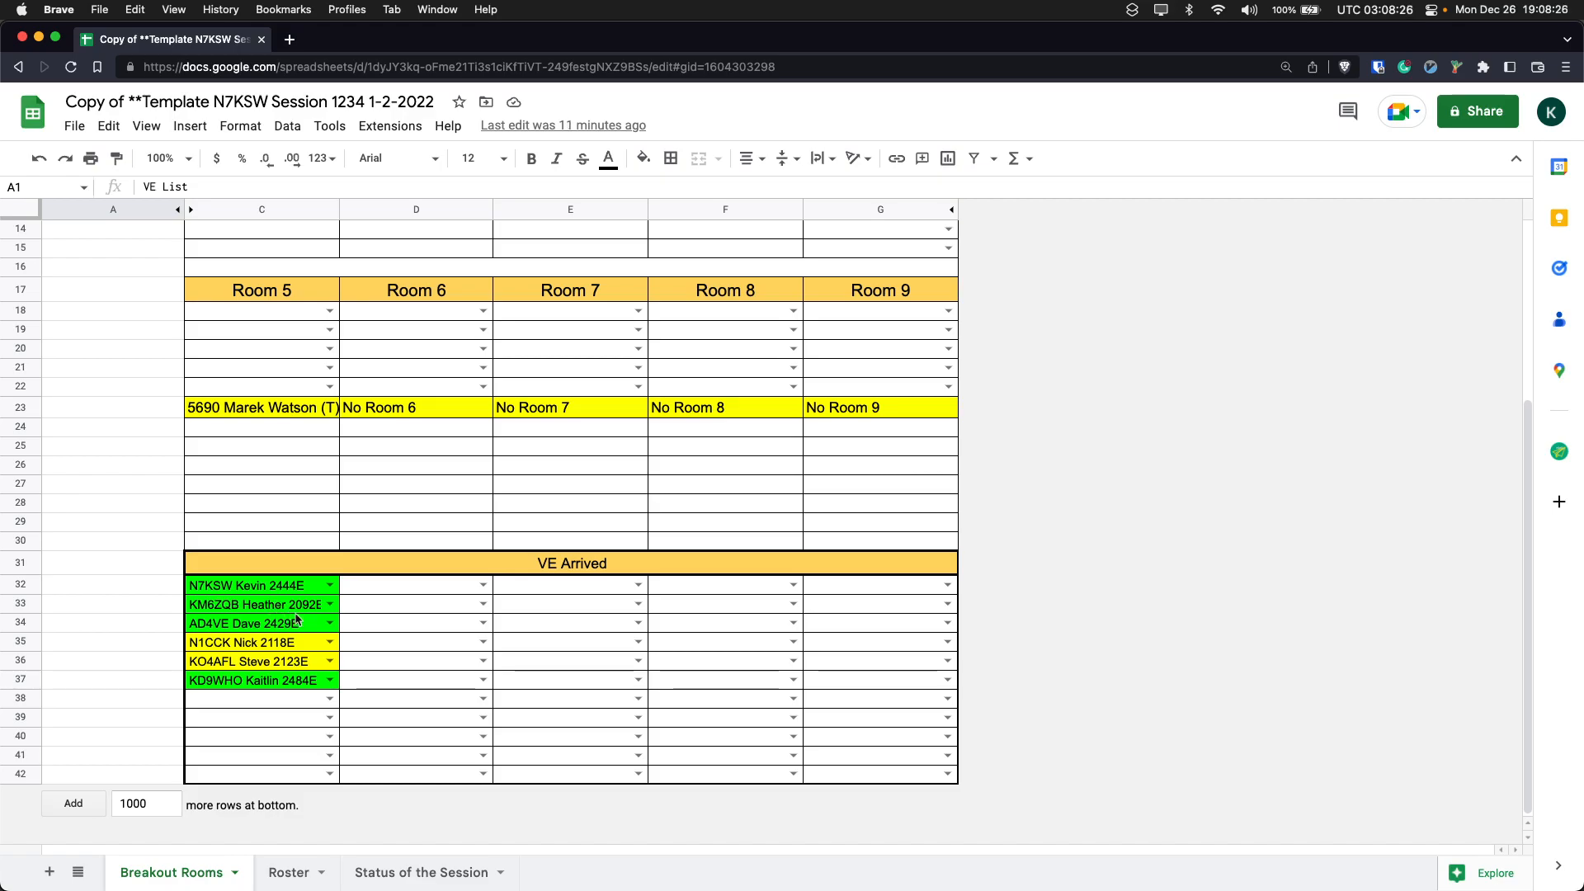
pyautogui.scroll(5, 256, 594)
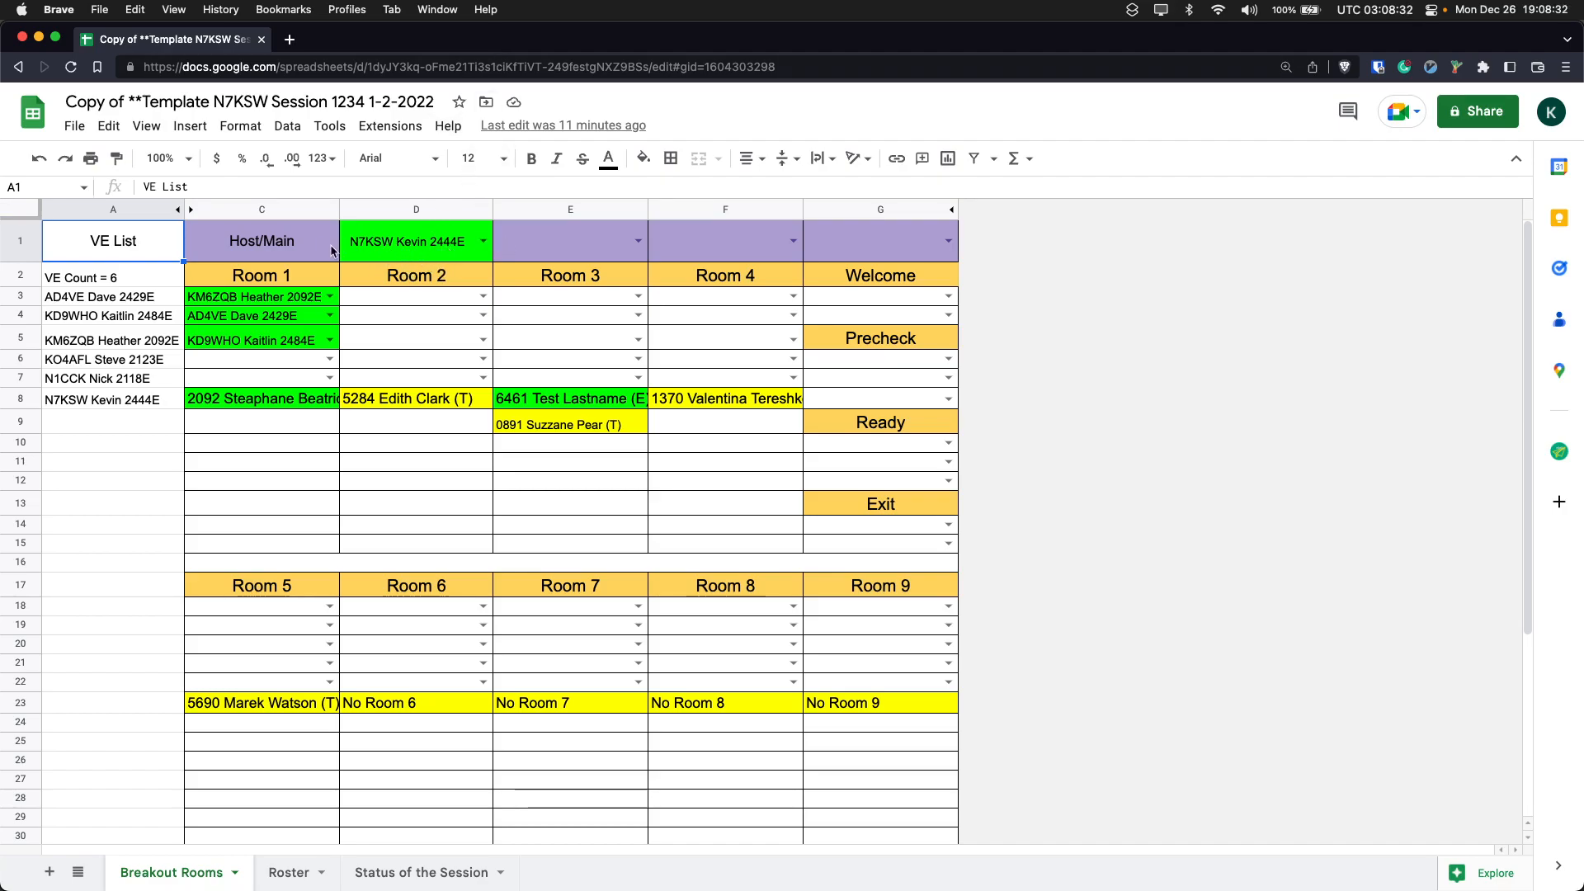
pyautogui.scroll(-5, 322, 241)
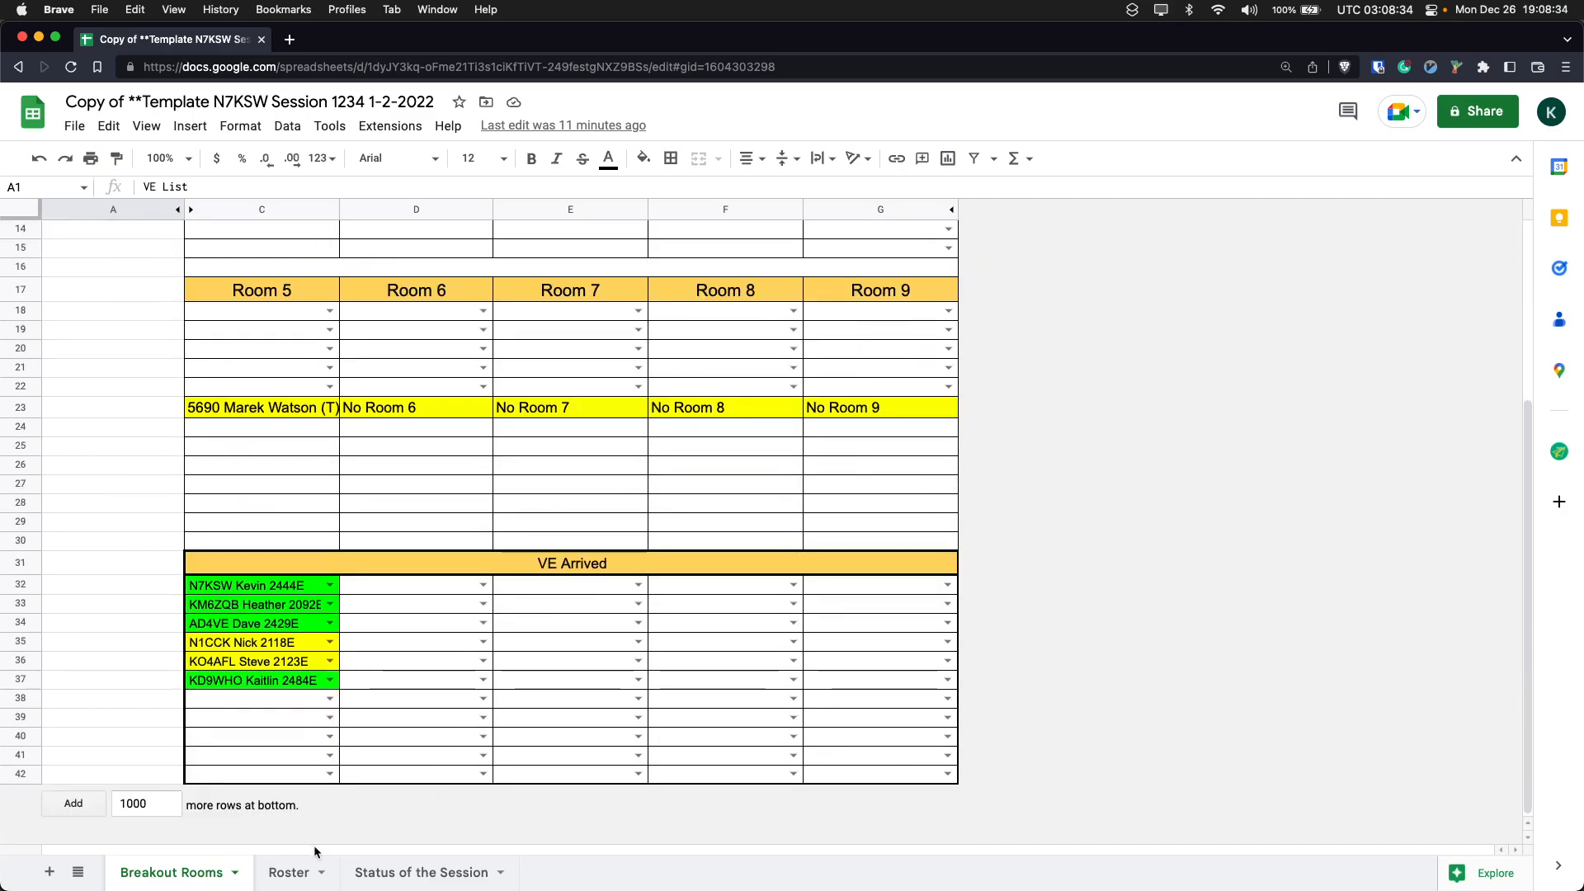
pyautogui.scroll(3, 284, 600)
pyautogui.scroll(-3, 311, 717)
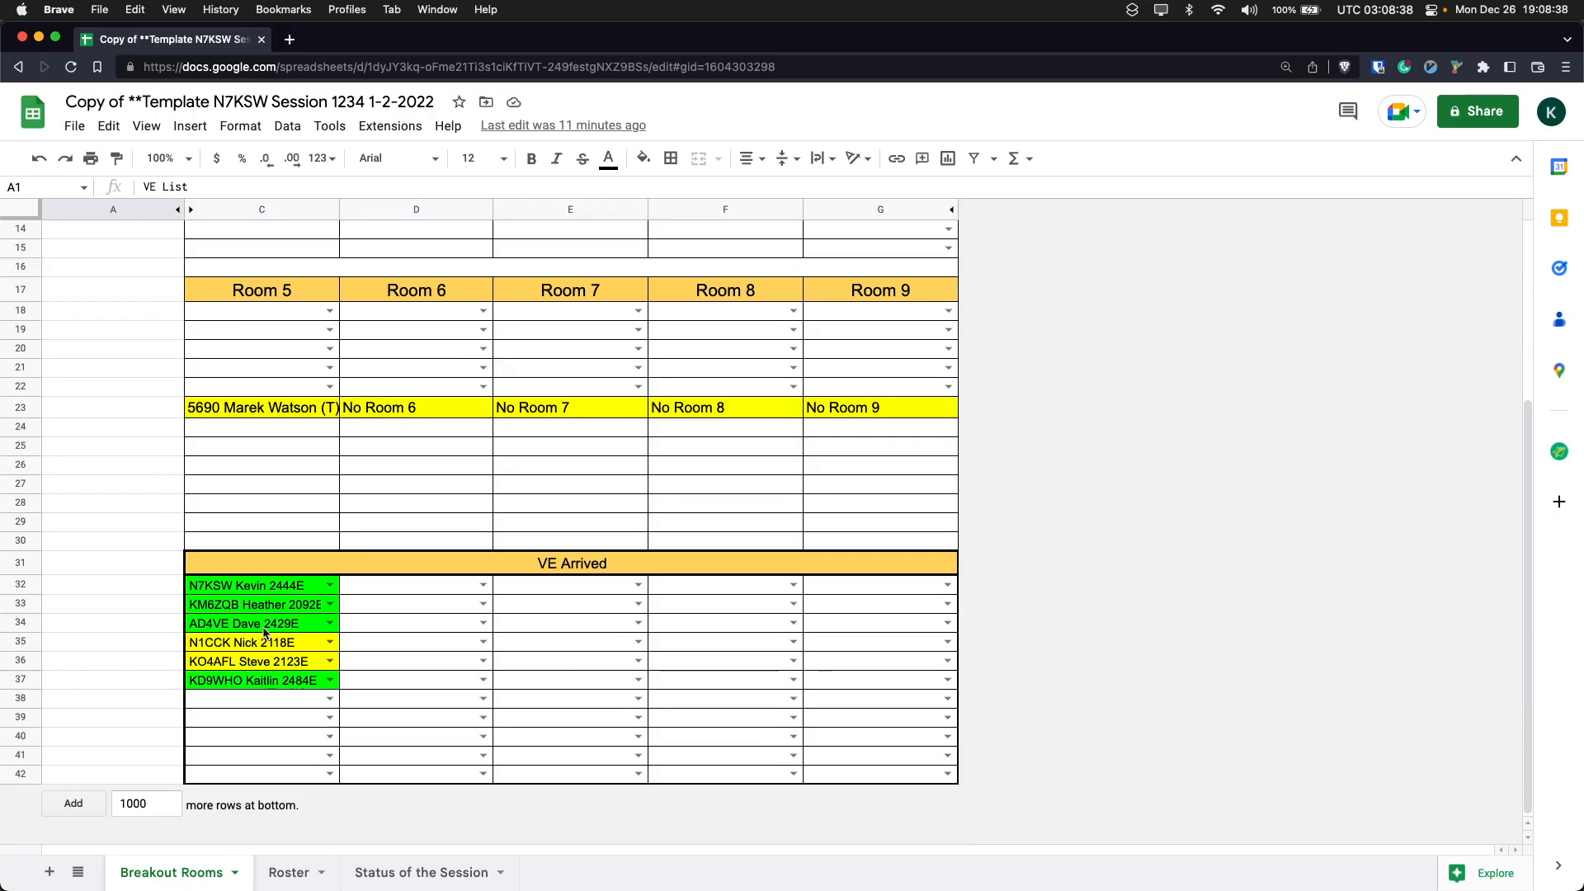
pyautogui.click(286, 642)
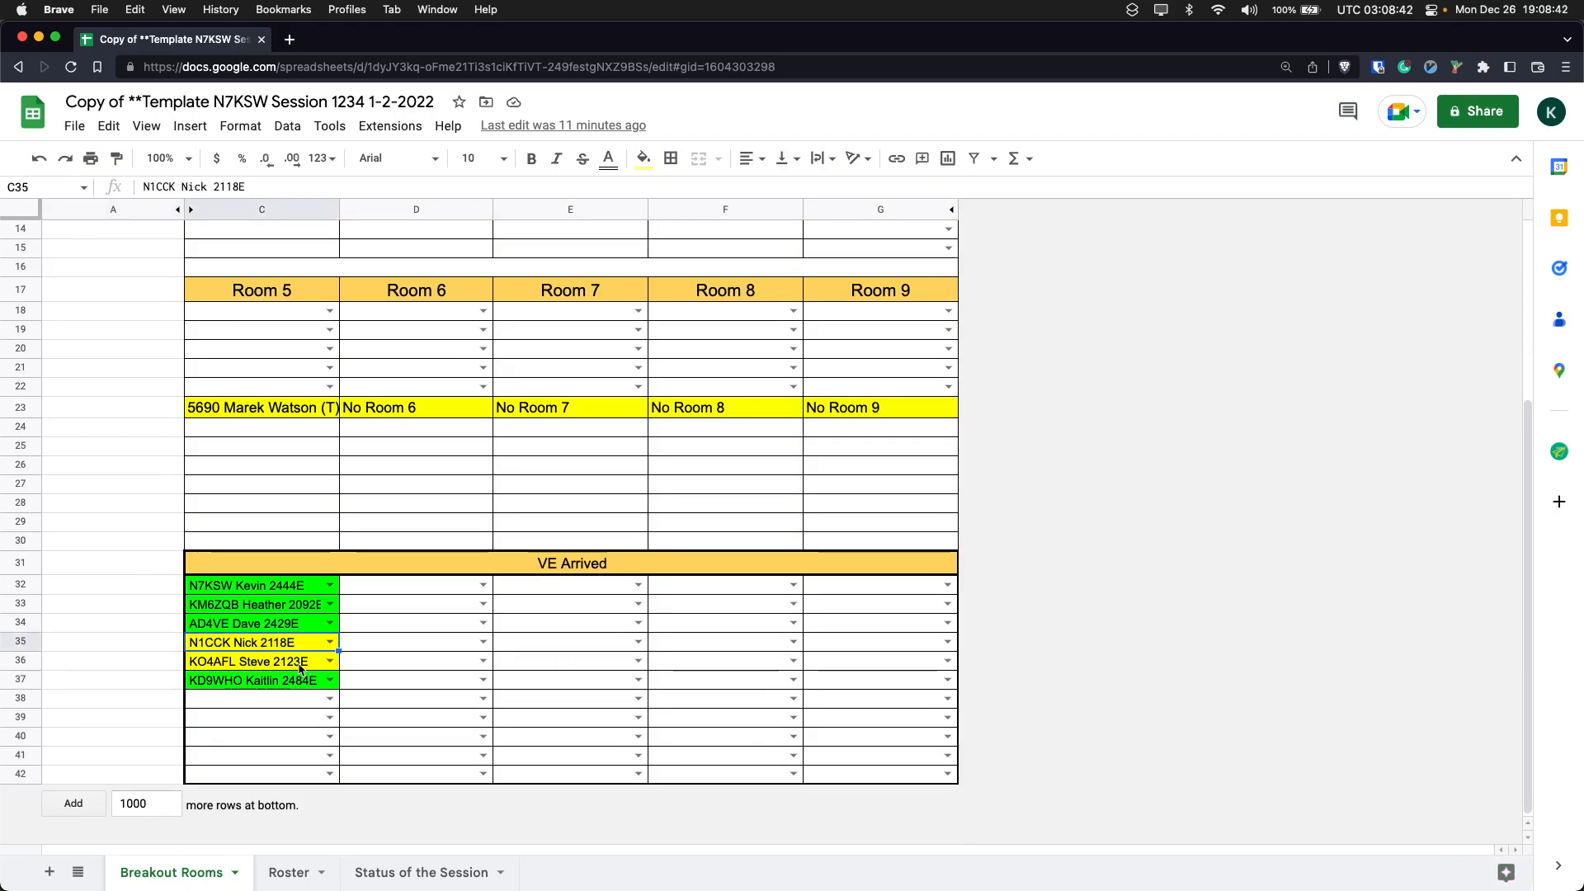
pyautogui.scroll(5, 301, 393)
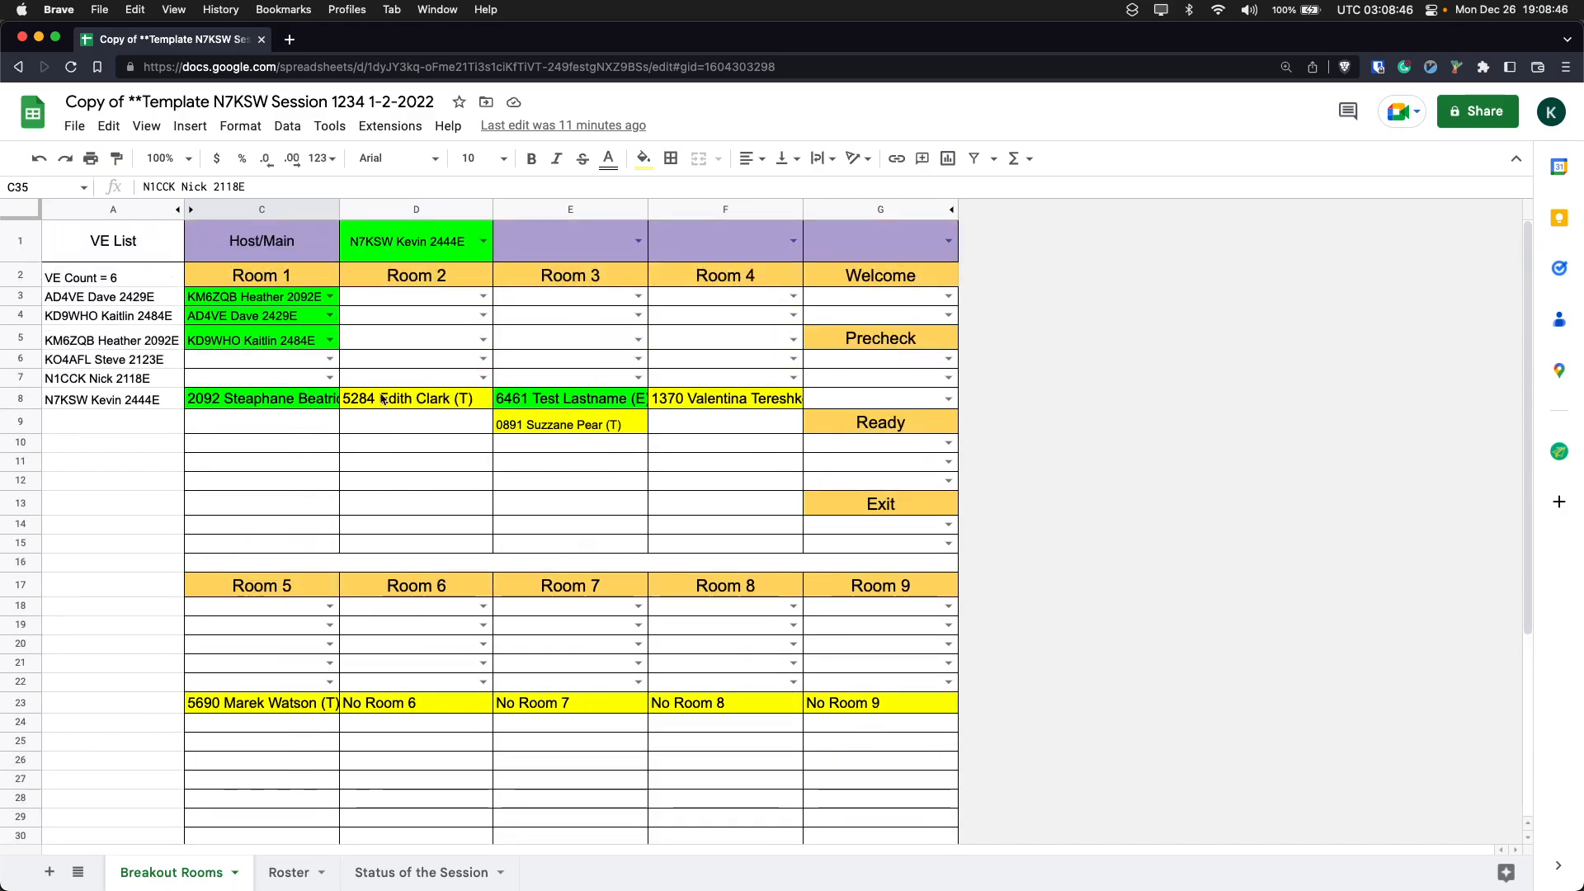
pyautogui.scroll(-2, 715, 509)
pyautogui.scroll(-4, 714, 509)
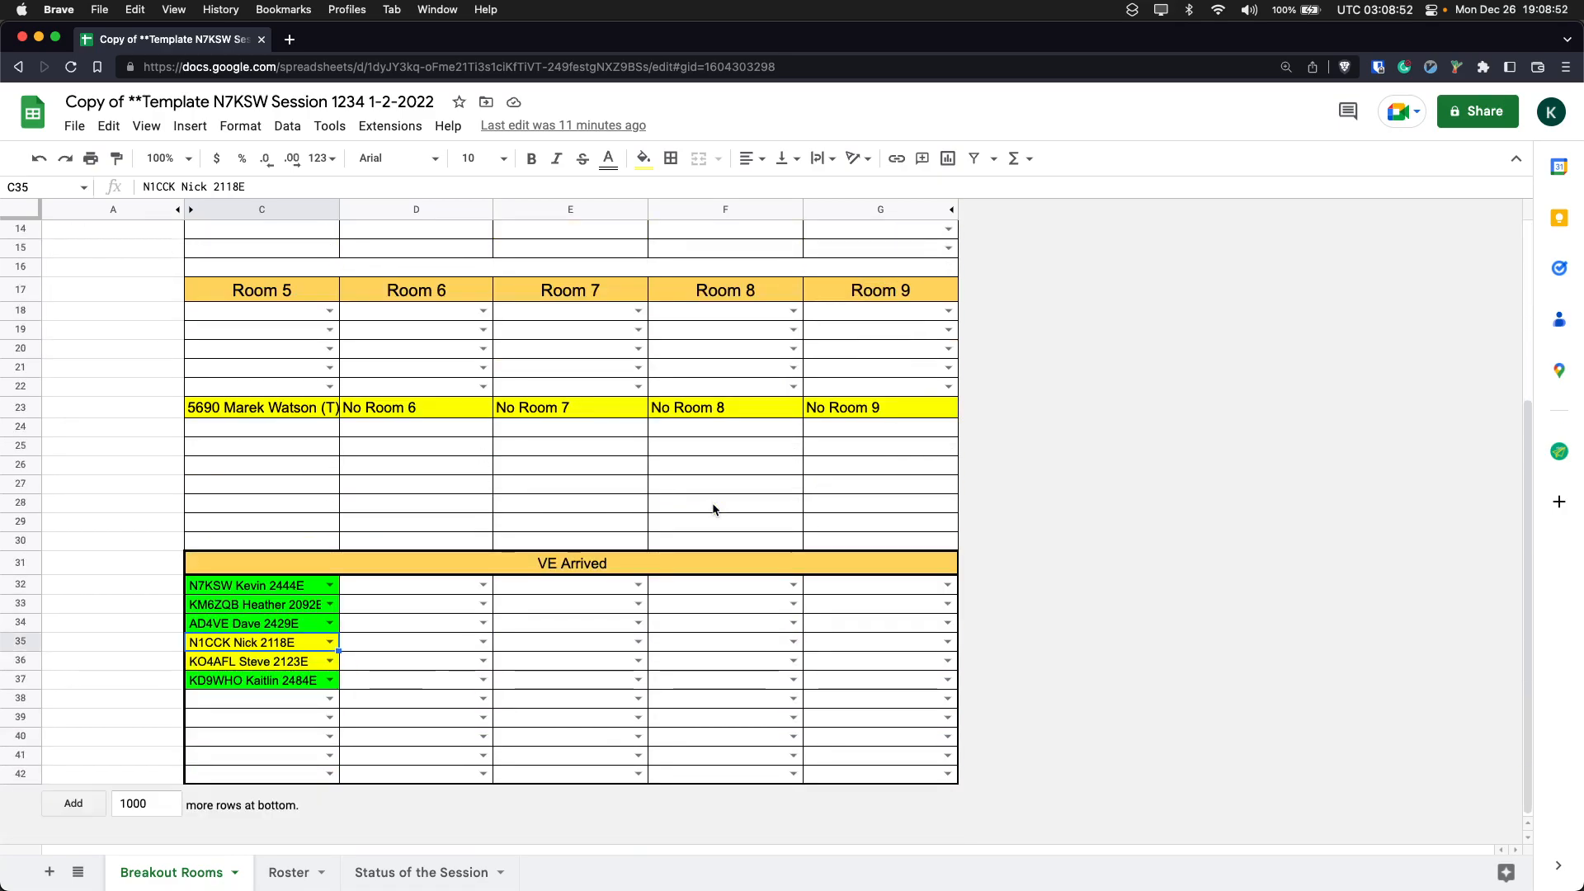
pyautogui.scroll(5, 715, 509)
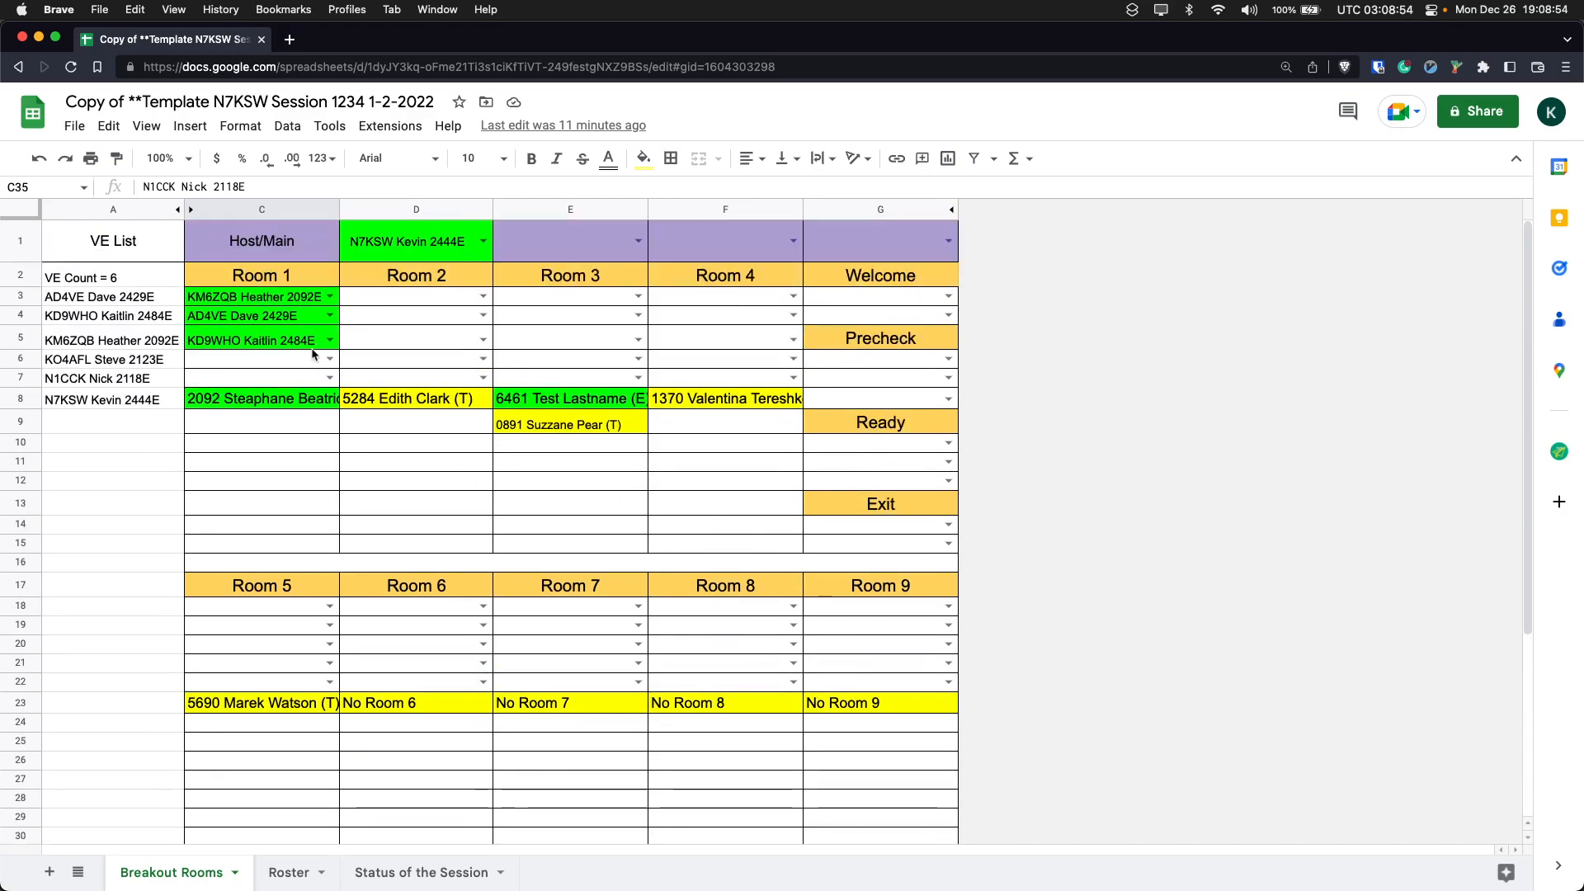
# - Assign a fourth examiner to Room 1 in C6 by looking up the examiner's call sign
pyautogui.click(272, 361)
pyautogui.write('kd9lsv')
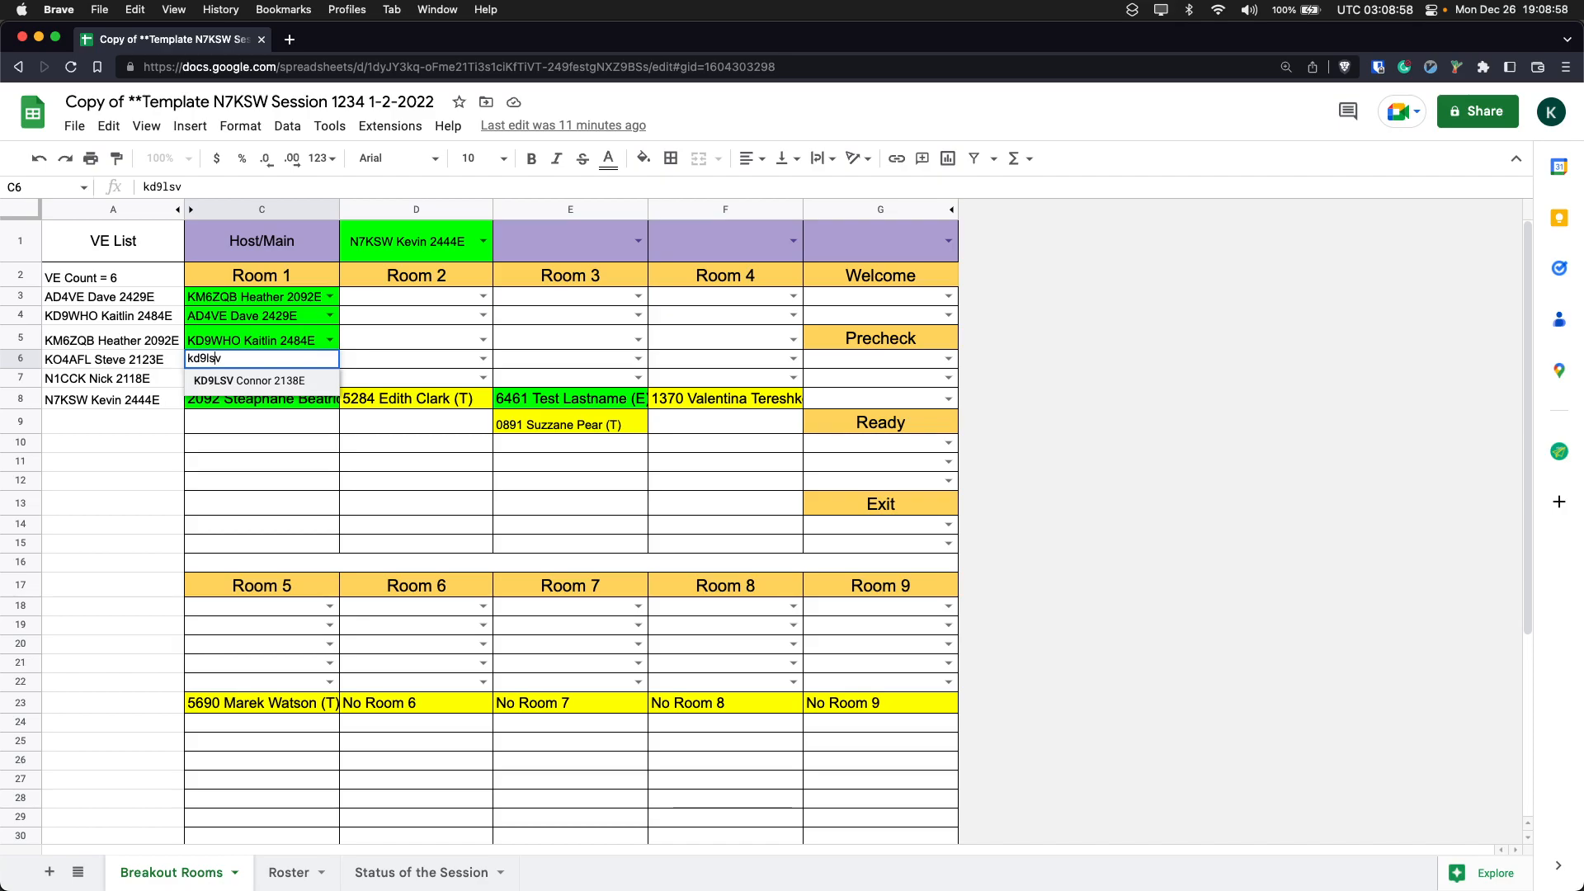
pyautogui.press('Return')
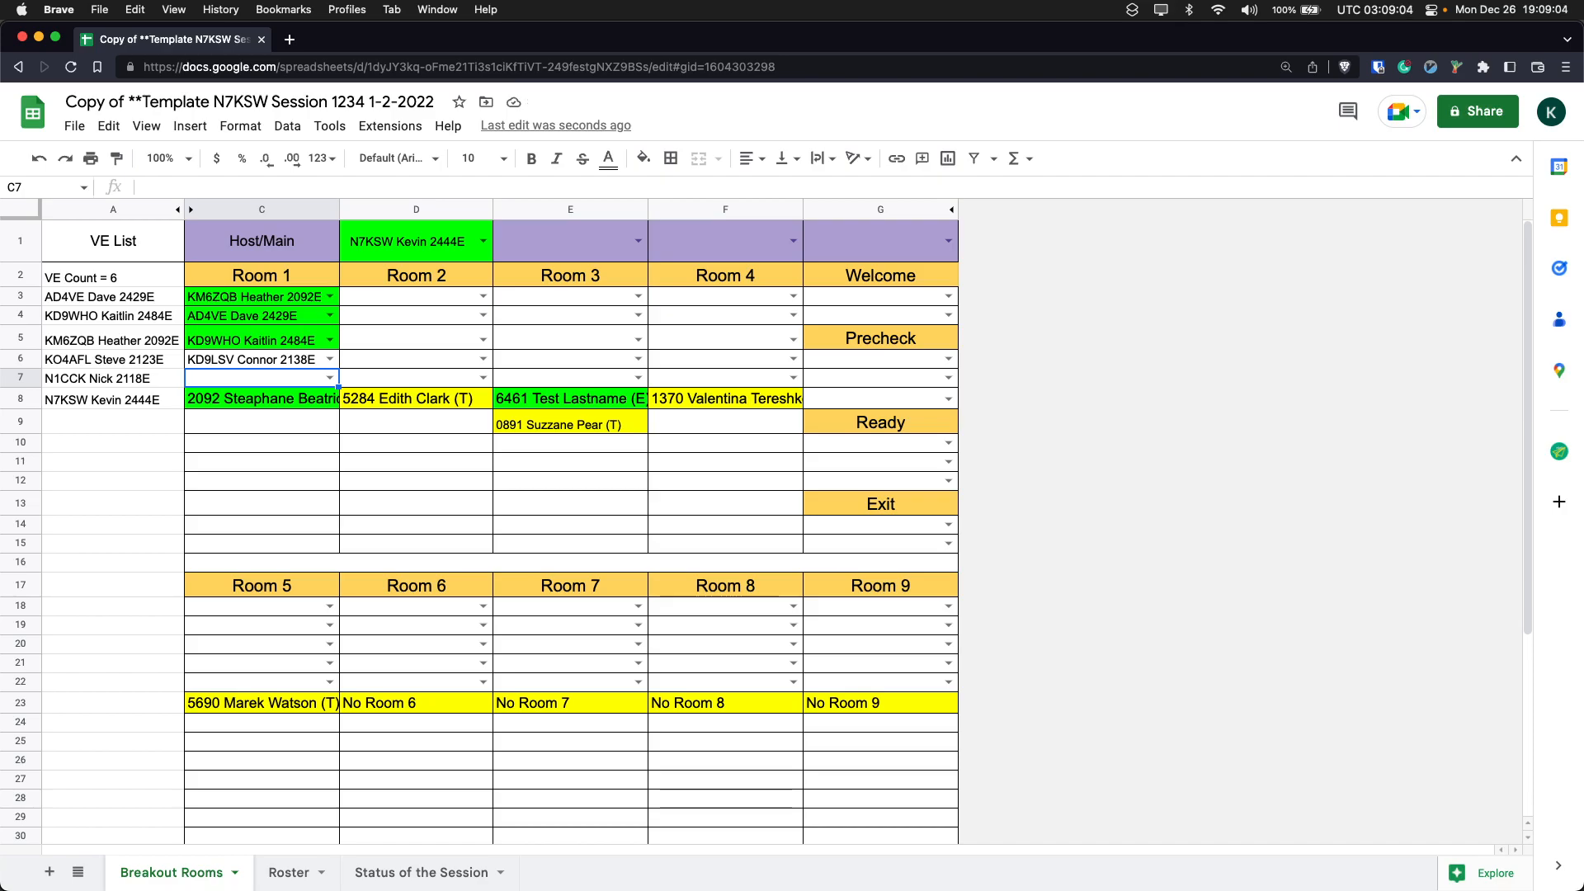
# - Review the breakout room grid C2:G23 and the examiner slots of Room 1 in C3:C6
pyautogui.click(258, 283)
pyautogui.moveTo(258, 282); pyautogui.dragTo(902, 707)
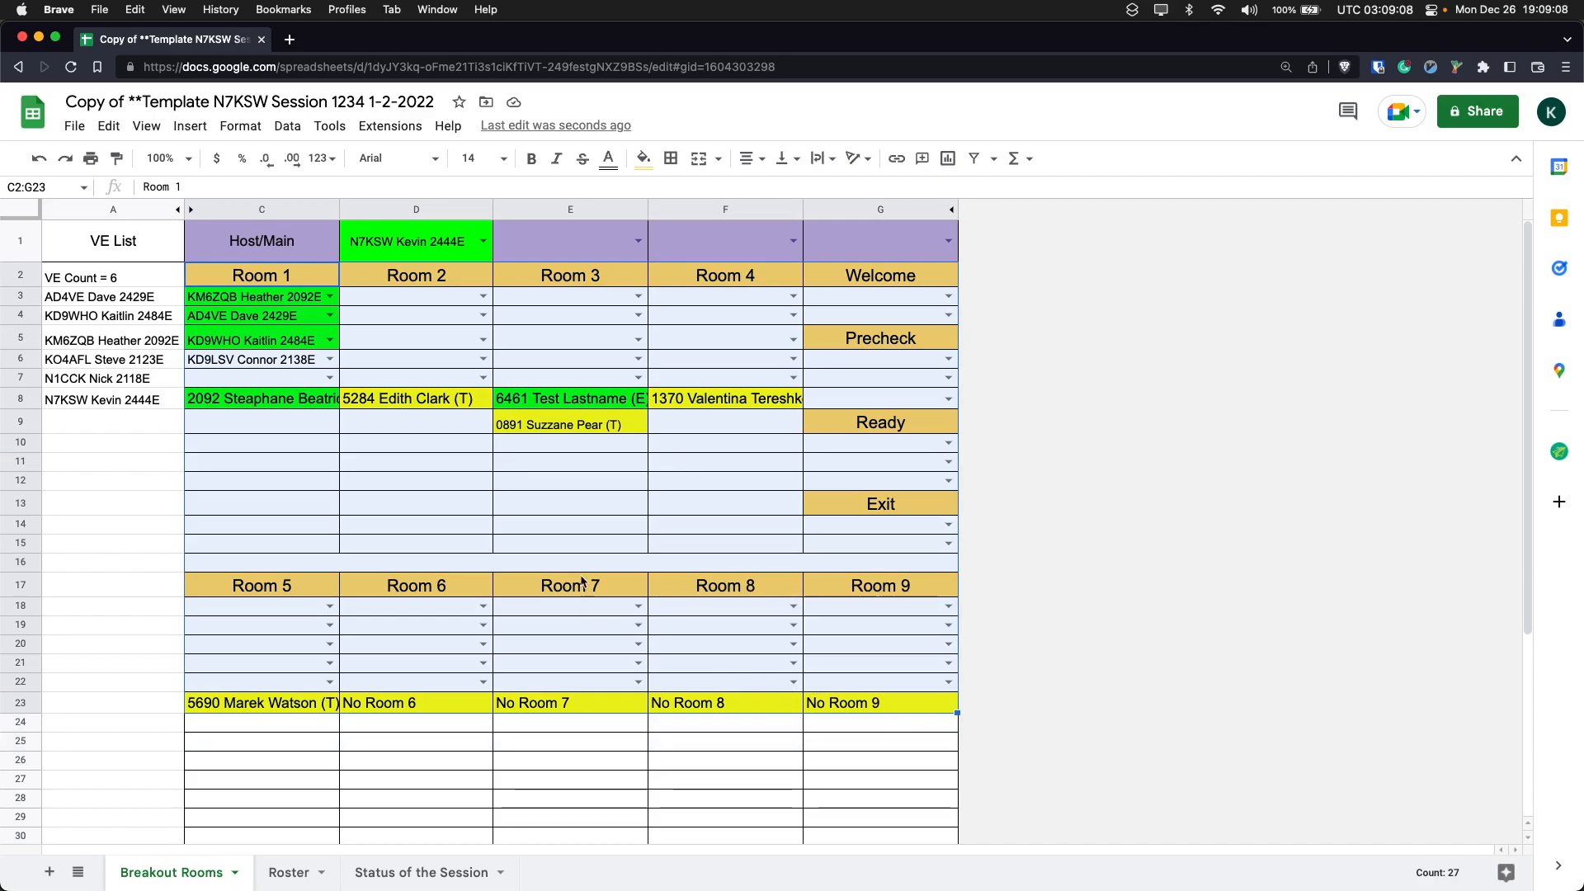
pyautogui.click(597, 461)
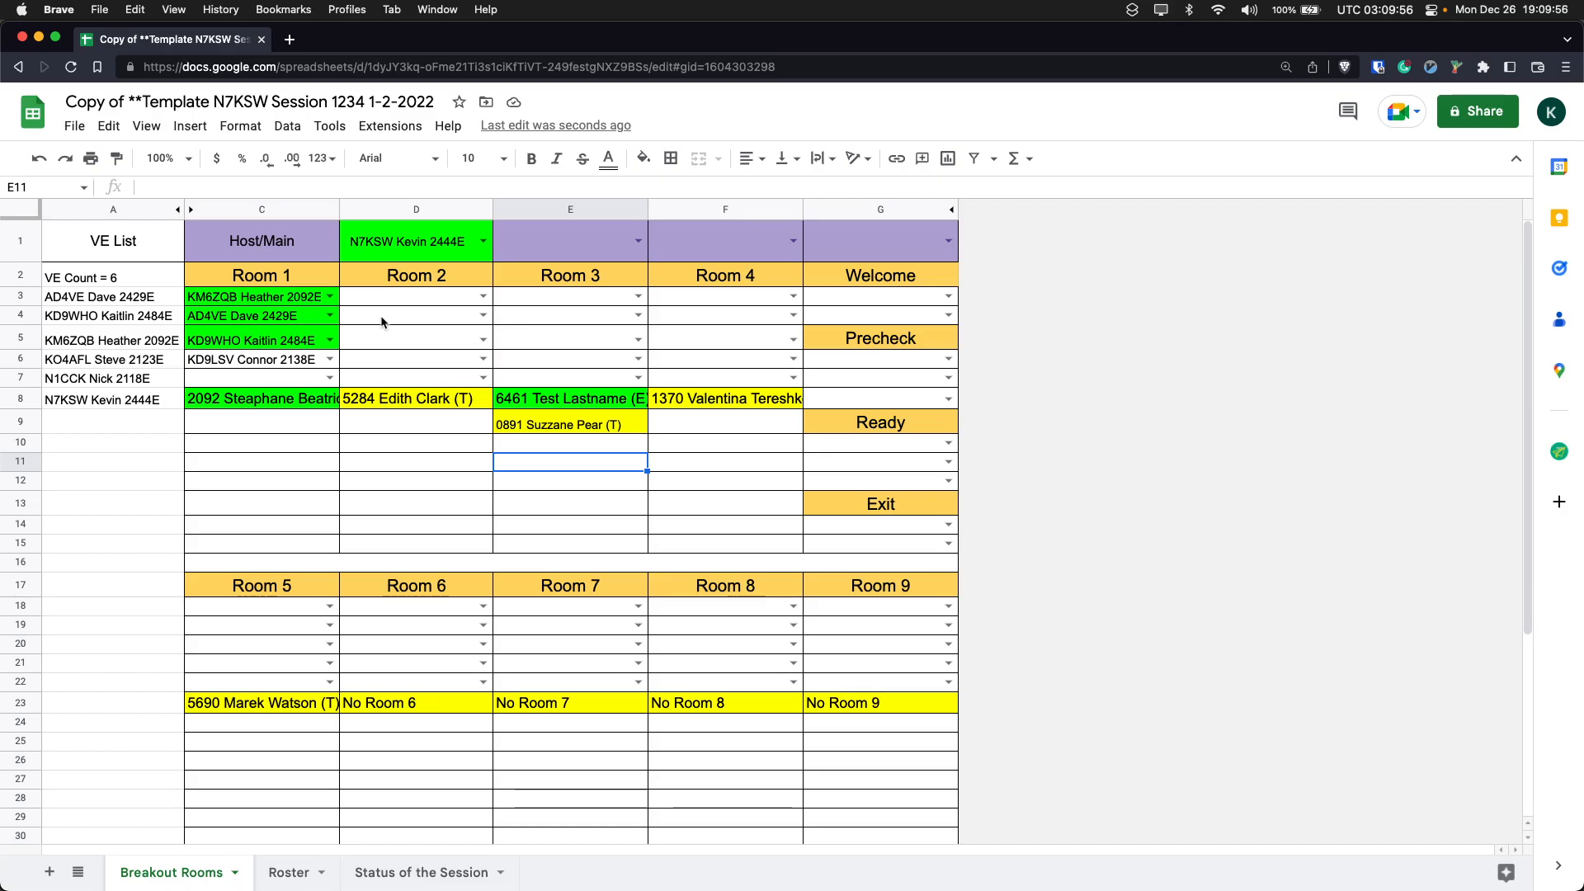
pyautogui.click(281, 302)
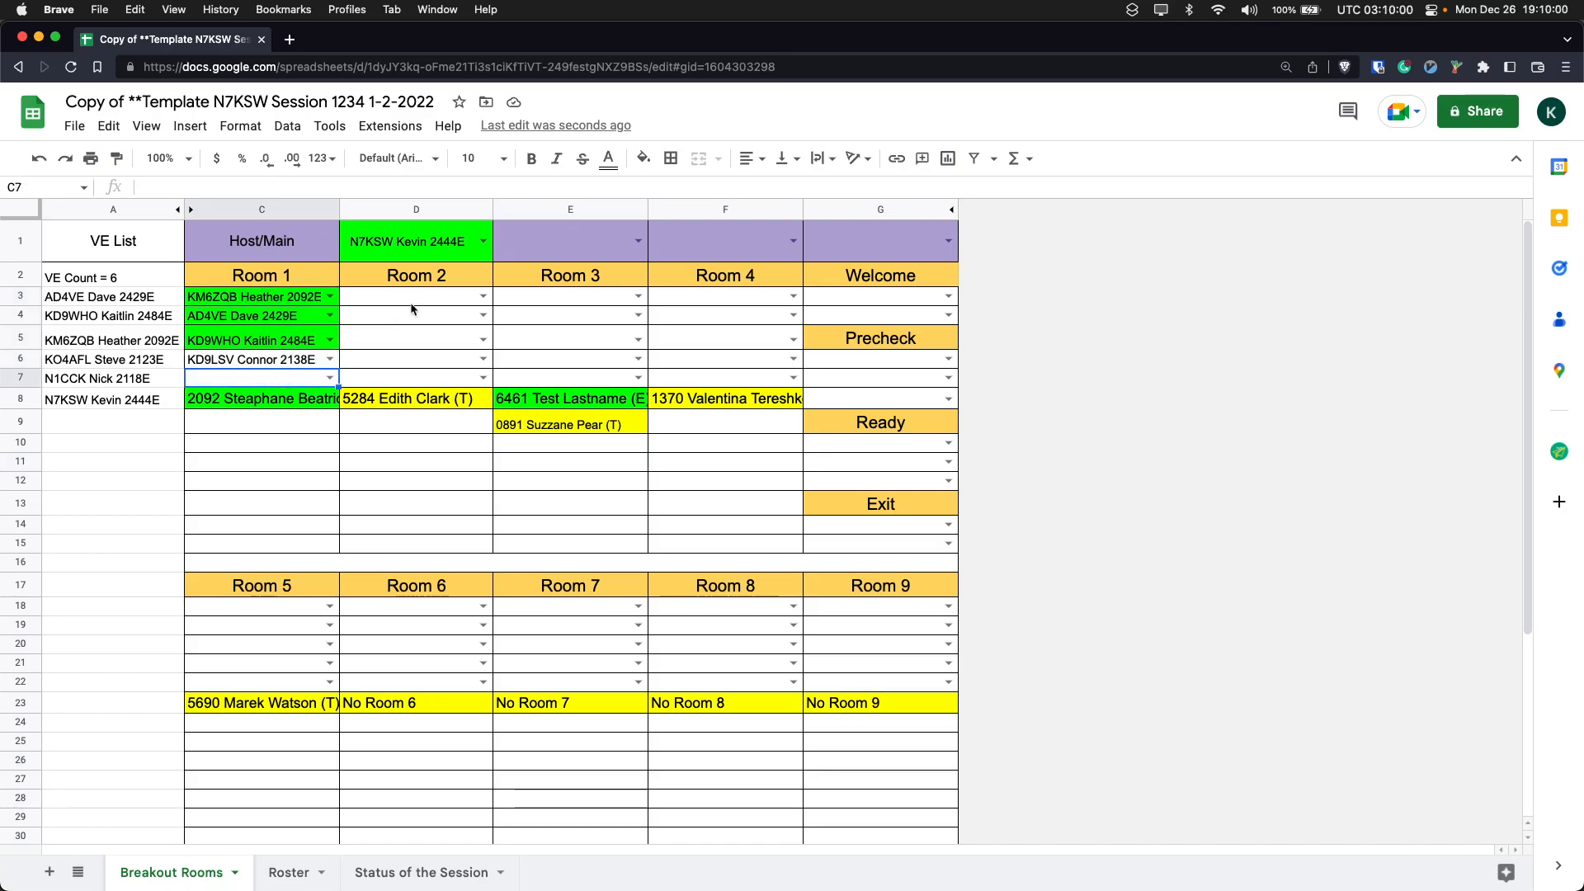
pyautogui.click(373, 301)
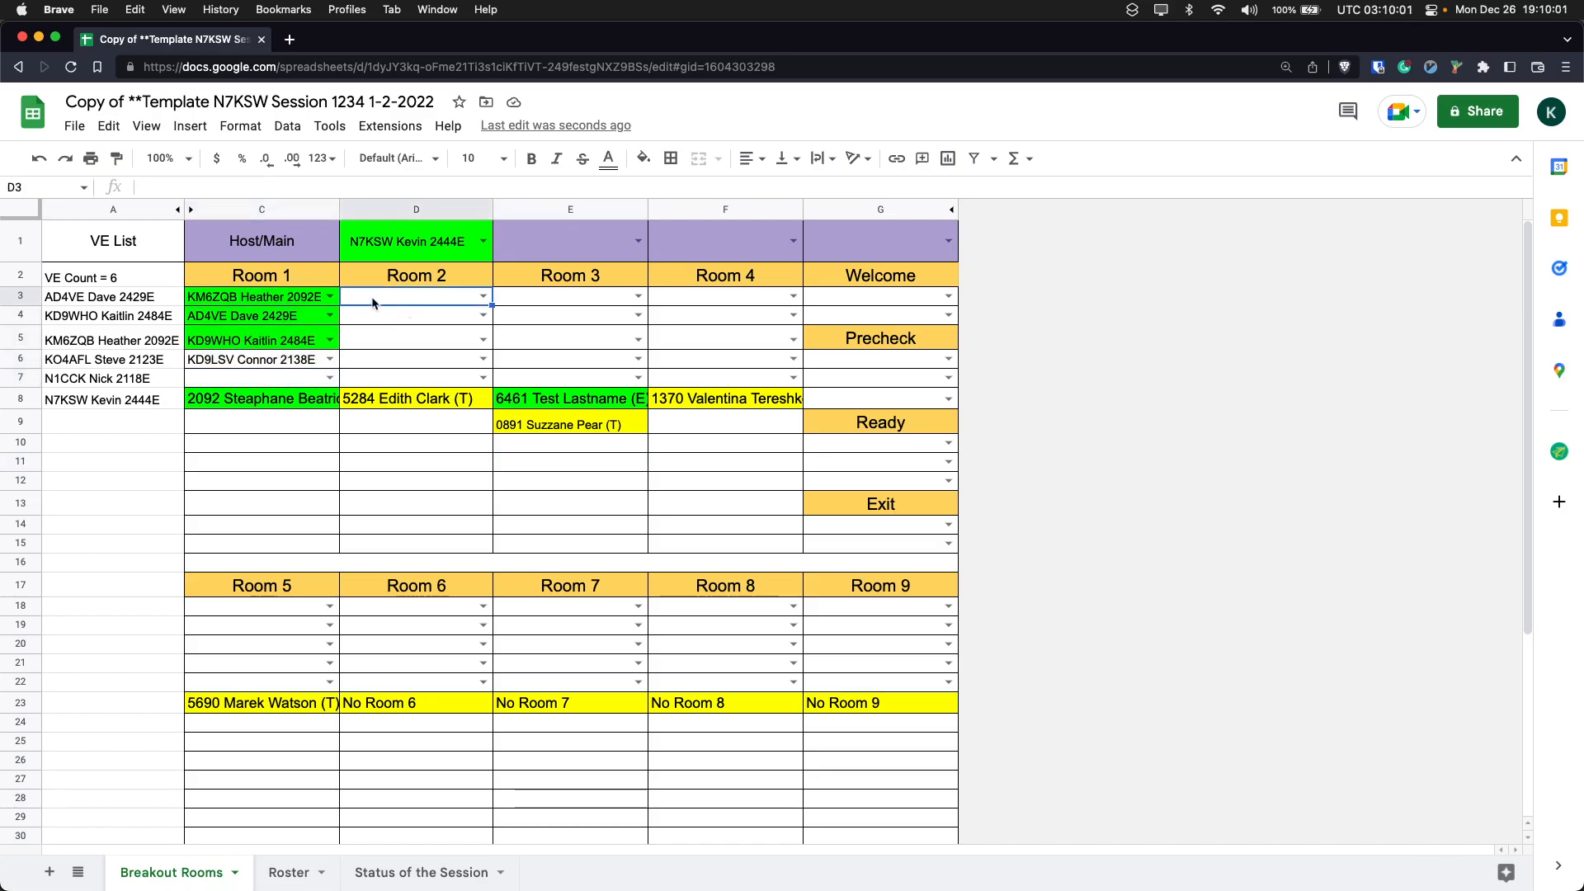
pyautogui.click(276, 302)
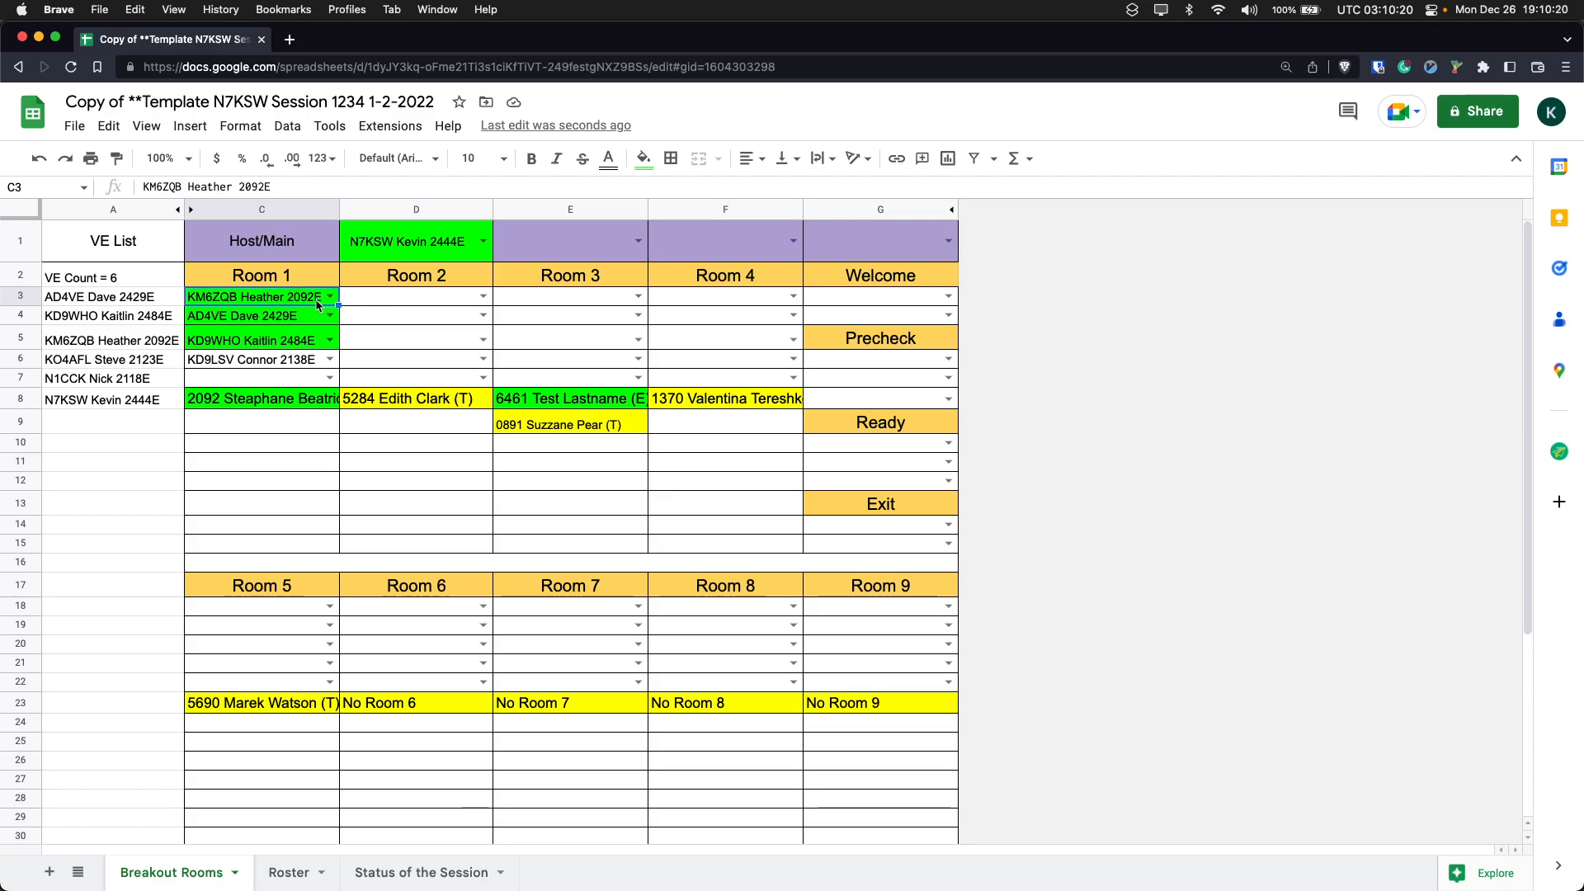
pyautogui.moveTo(223, 318); pyautogui.dragTo(247, 359)
pyautogui.click(260, 298)
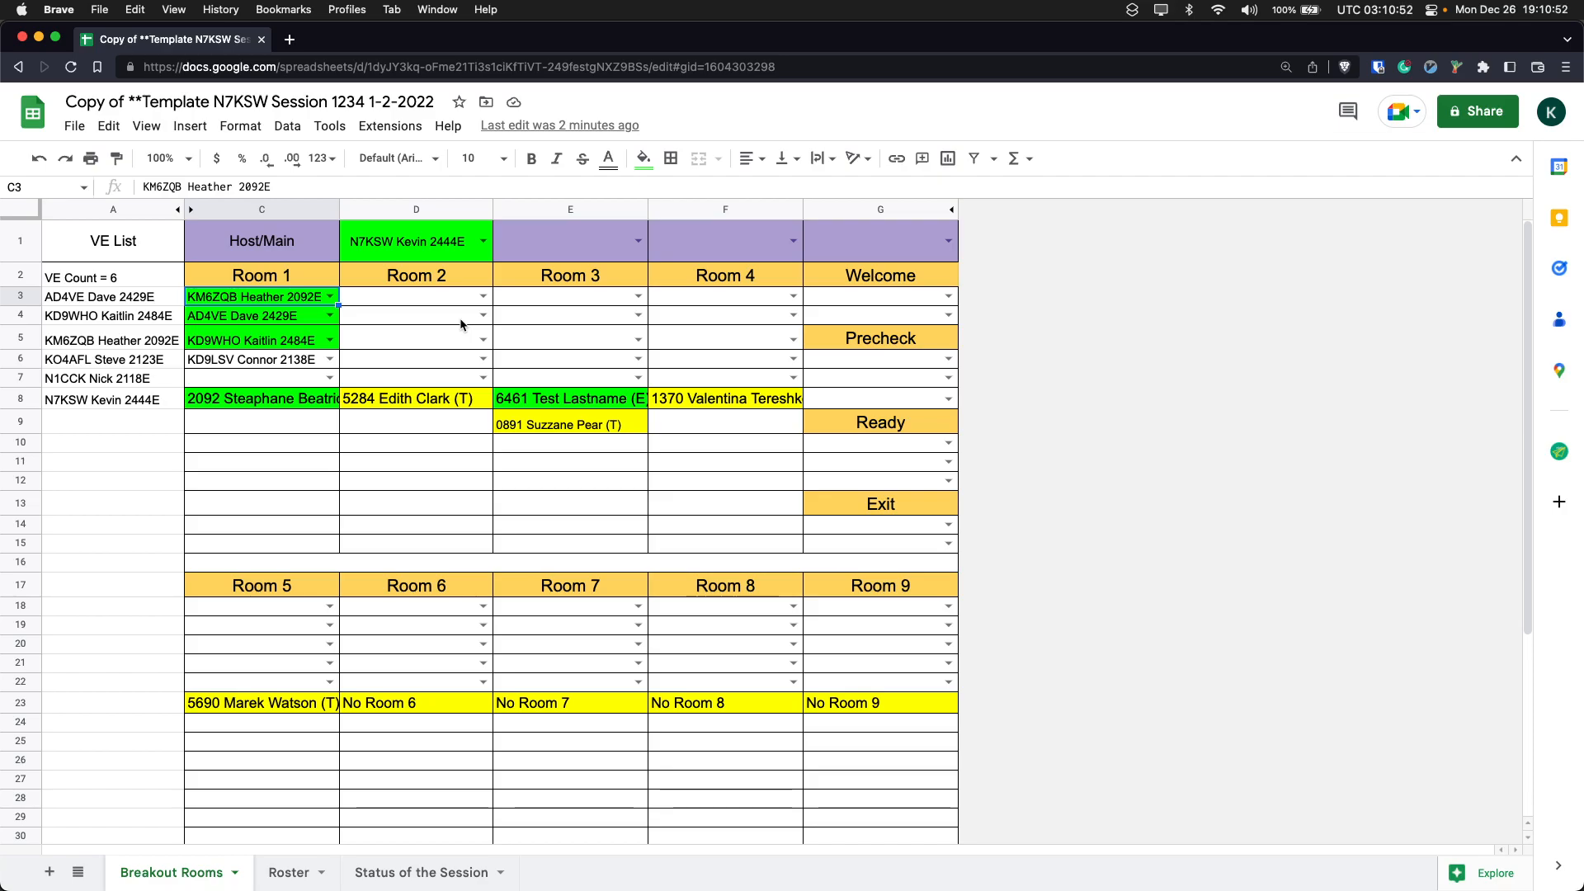
pyautogui.click(304, 328)
pyautogui.click(301, 359)
pyautogui.keyDown('shift'); pyautogui.click(288, 317); pyautogui.keyUp('shift')
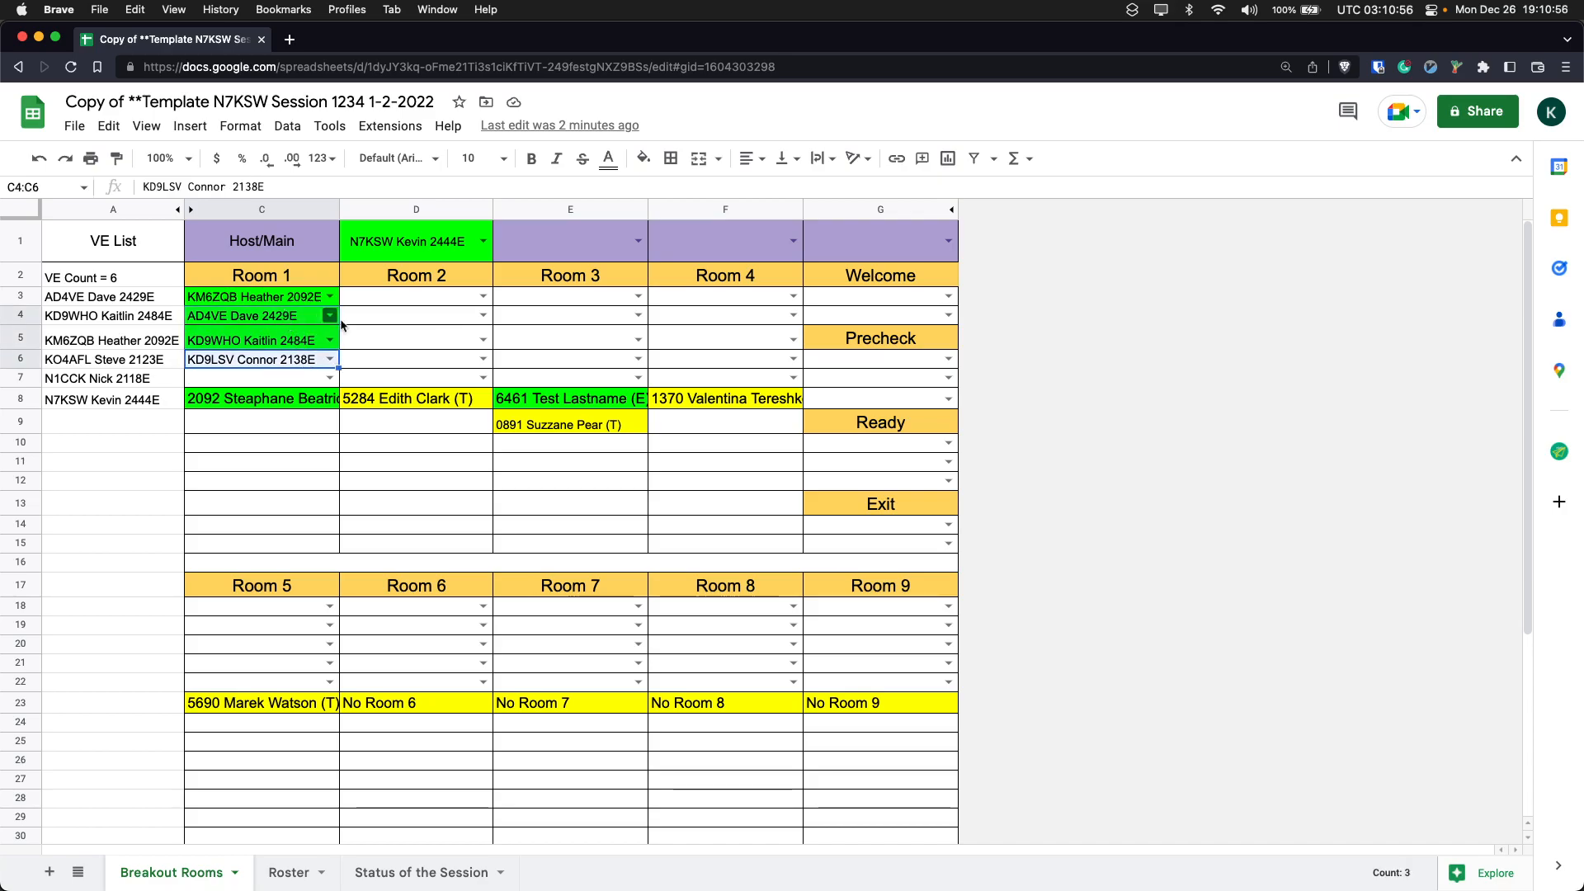
pyautogui.click(301, 302)
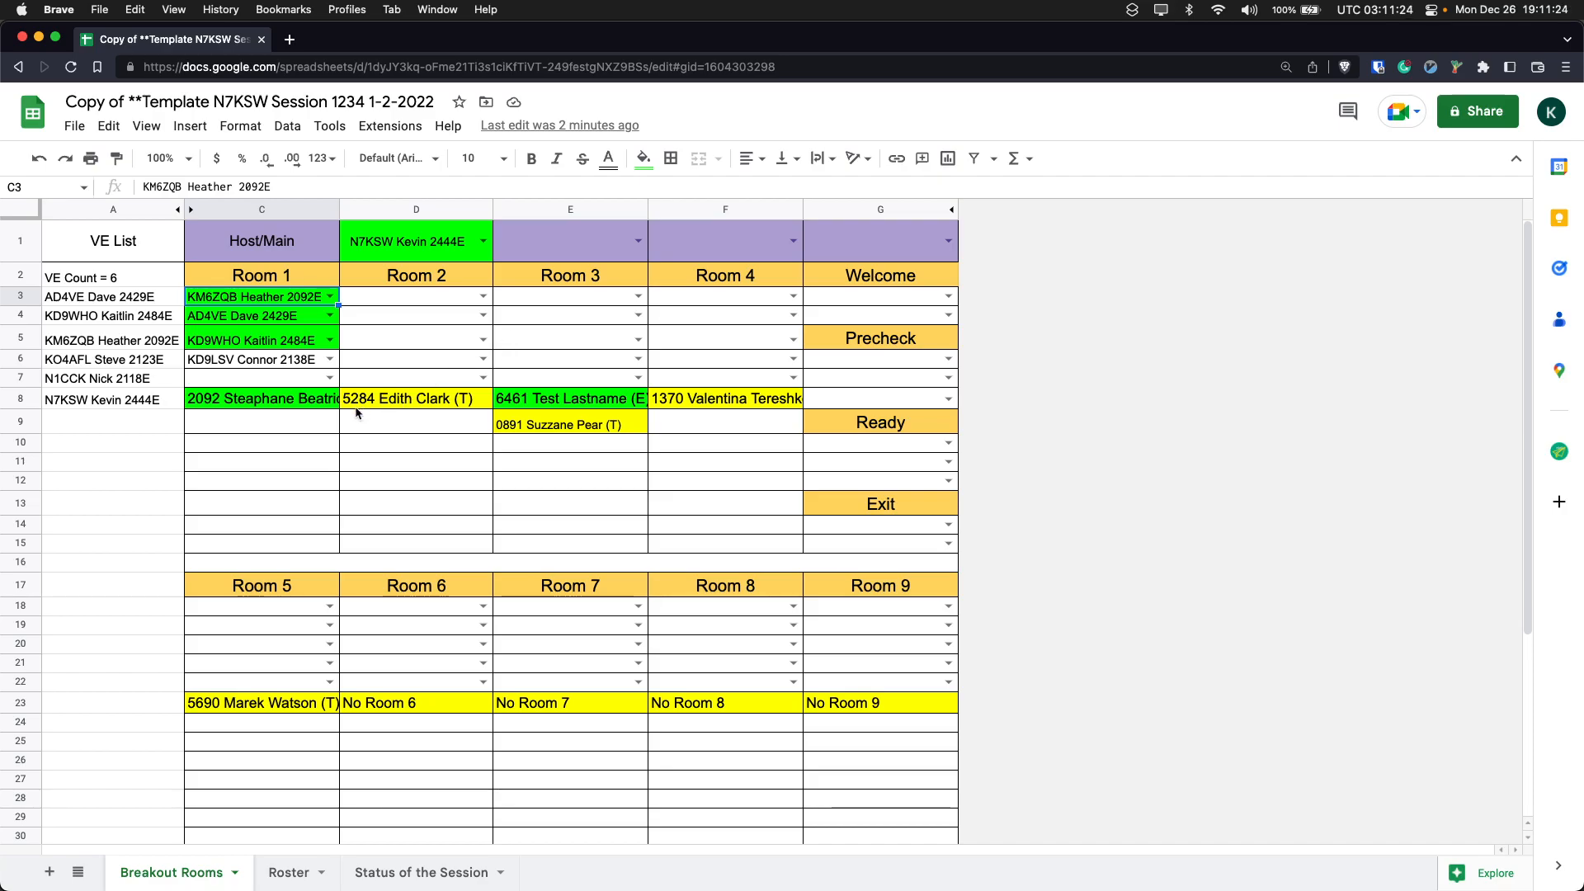
# - Inspect the Room 1 examinee formula in C8 and the corresponding room assignment in I3 of the Roster sheet
pyautogui.click(307, 400)
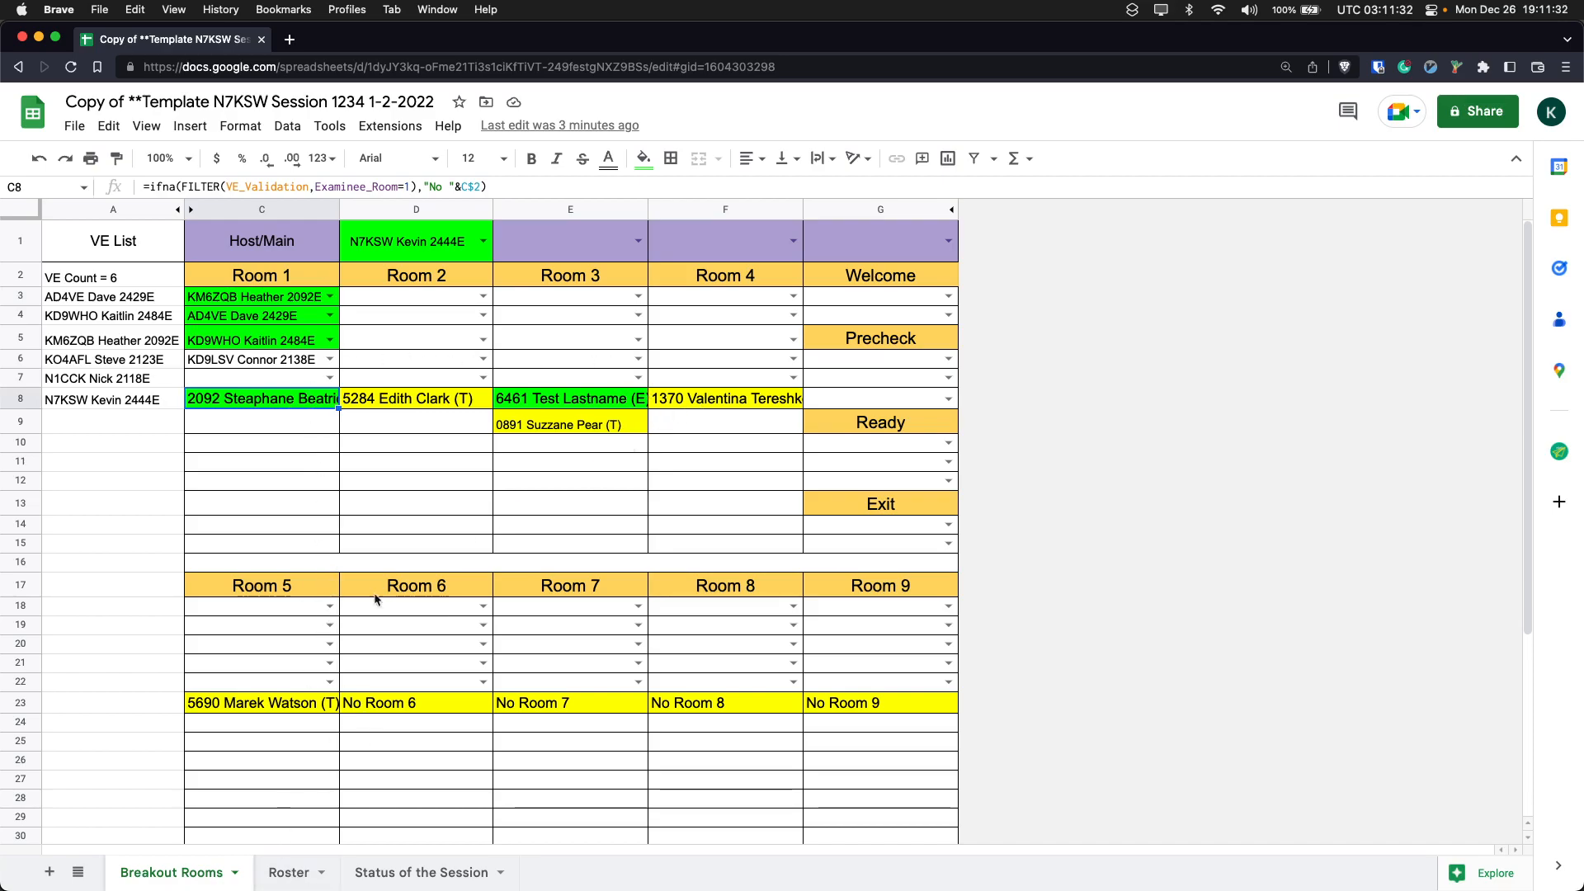
pyautogui.click(307, 881)
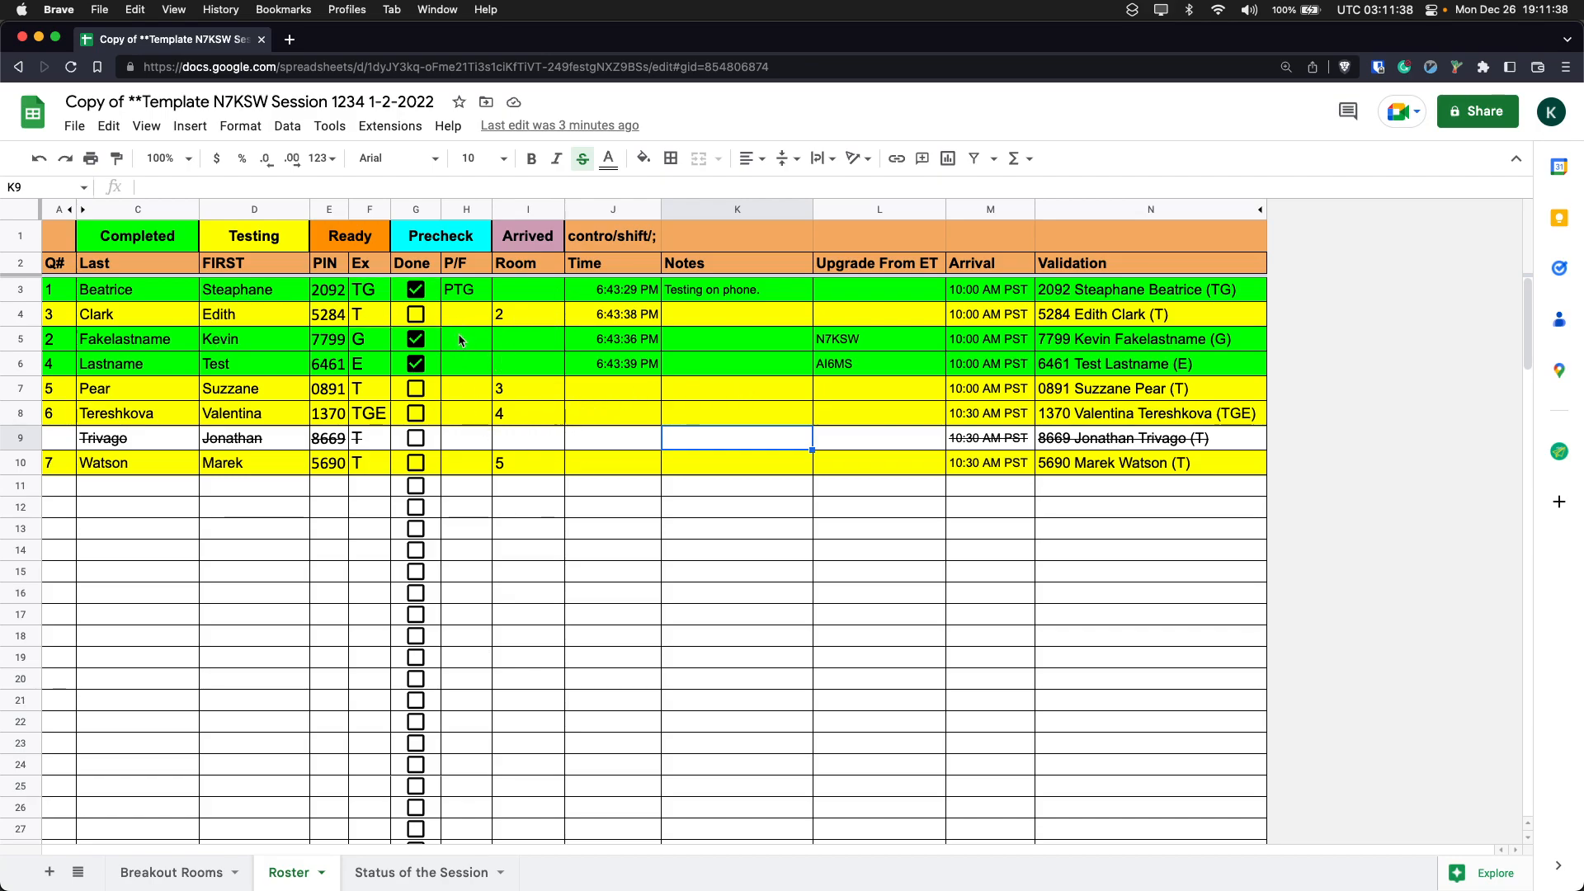
pyautogui.click(513, 288)
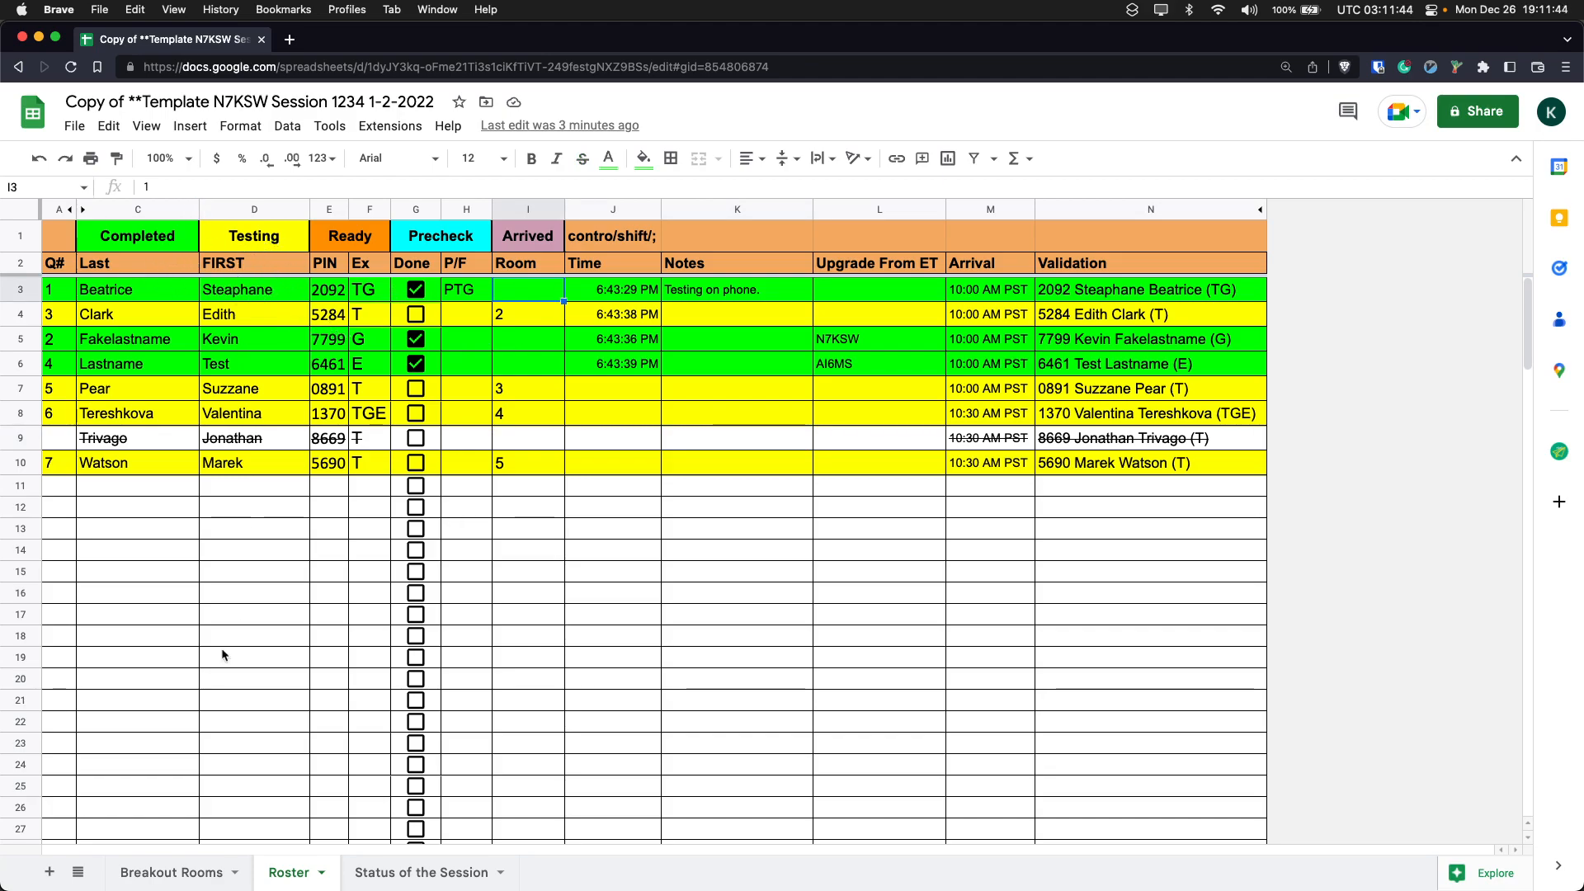
pyautogui.click(200, 879)
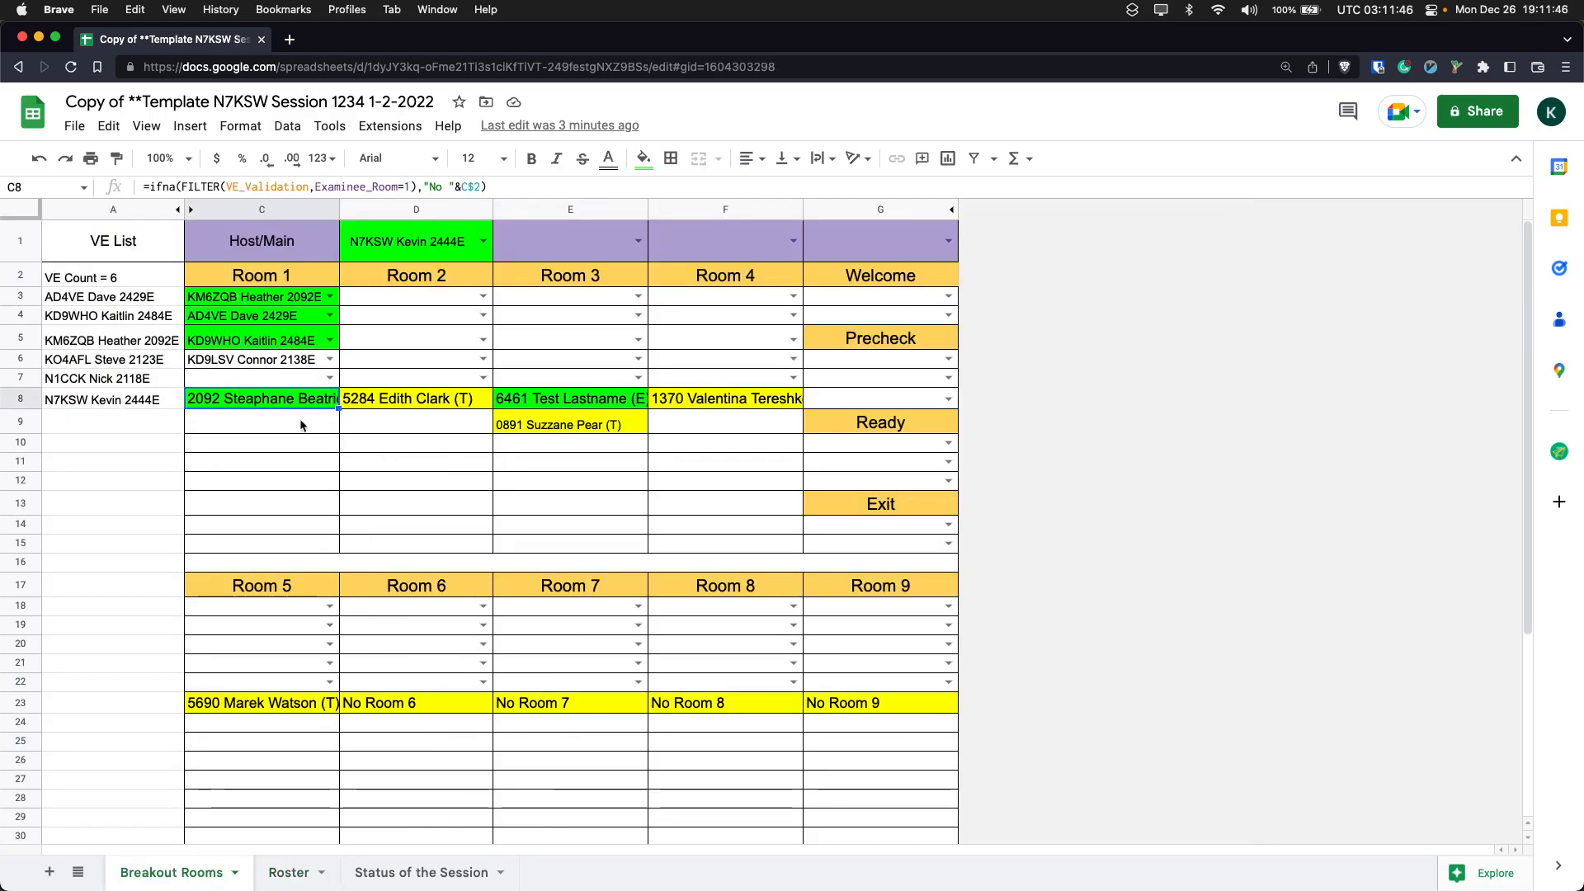
pyautogui.click(286, 381)
pyautogui.press('Down')
pyautogui.click(262, 421)
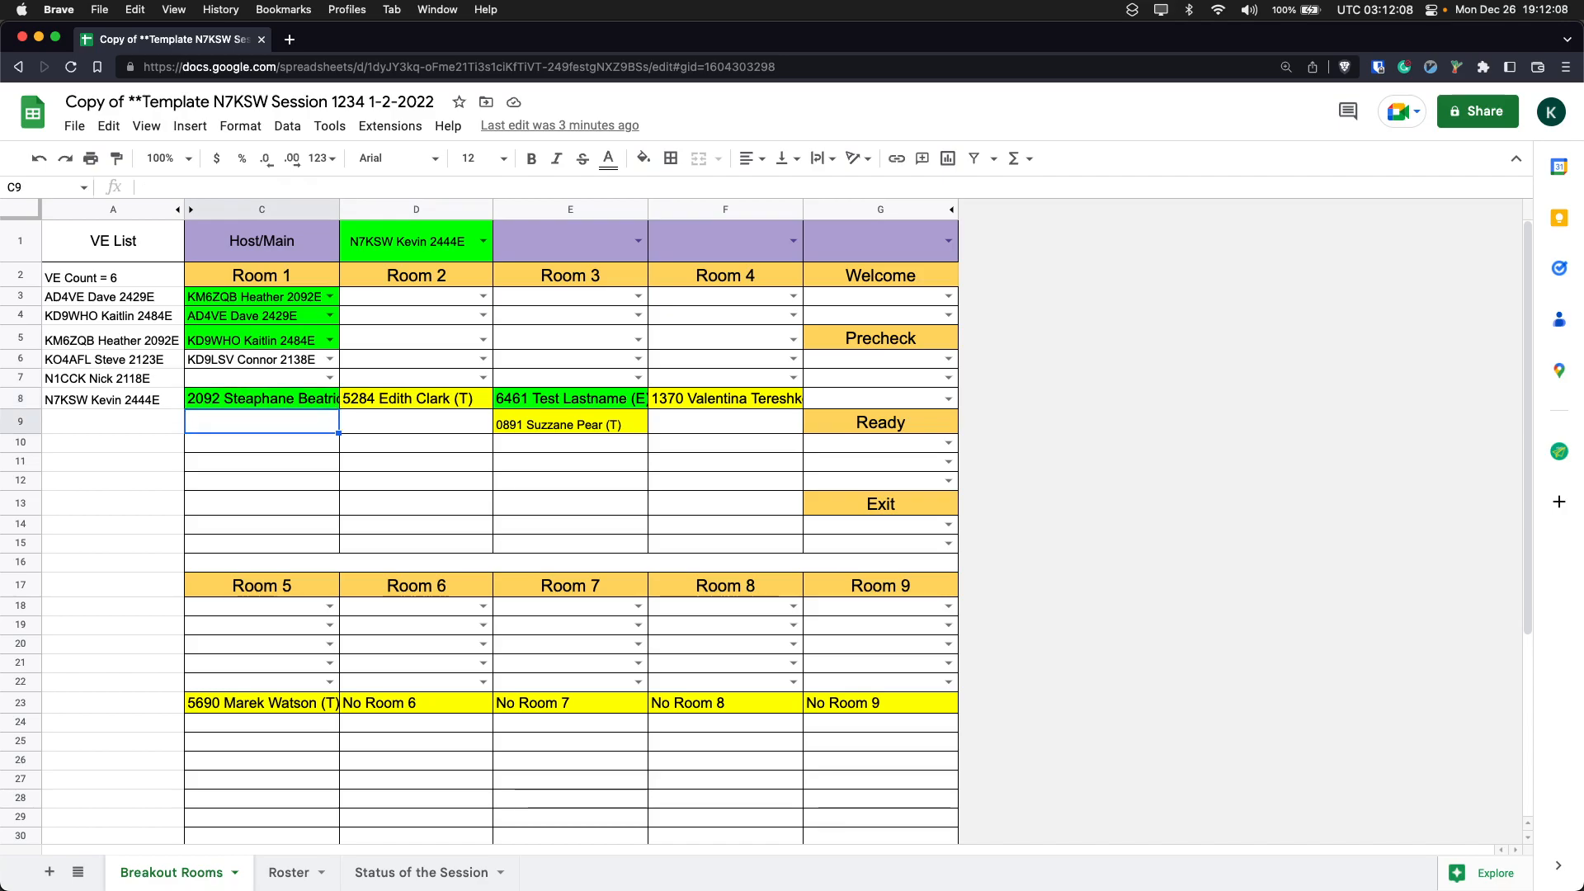
pyautogui.click(262, 399)
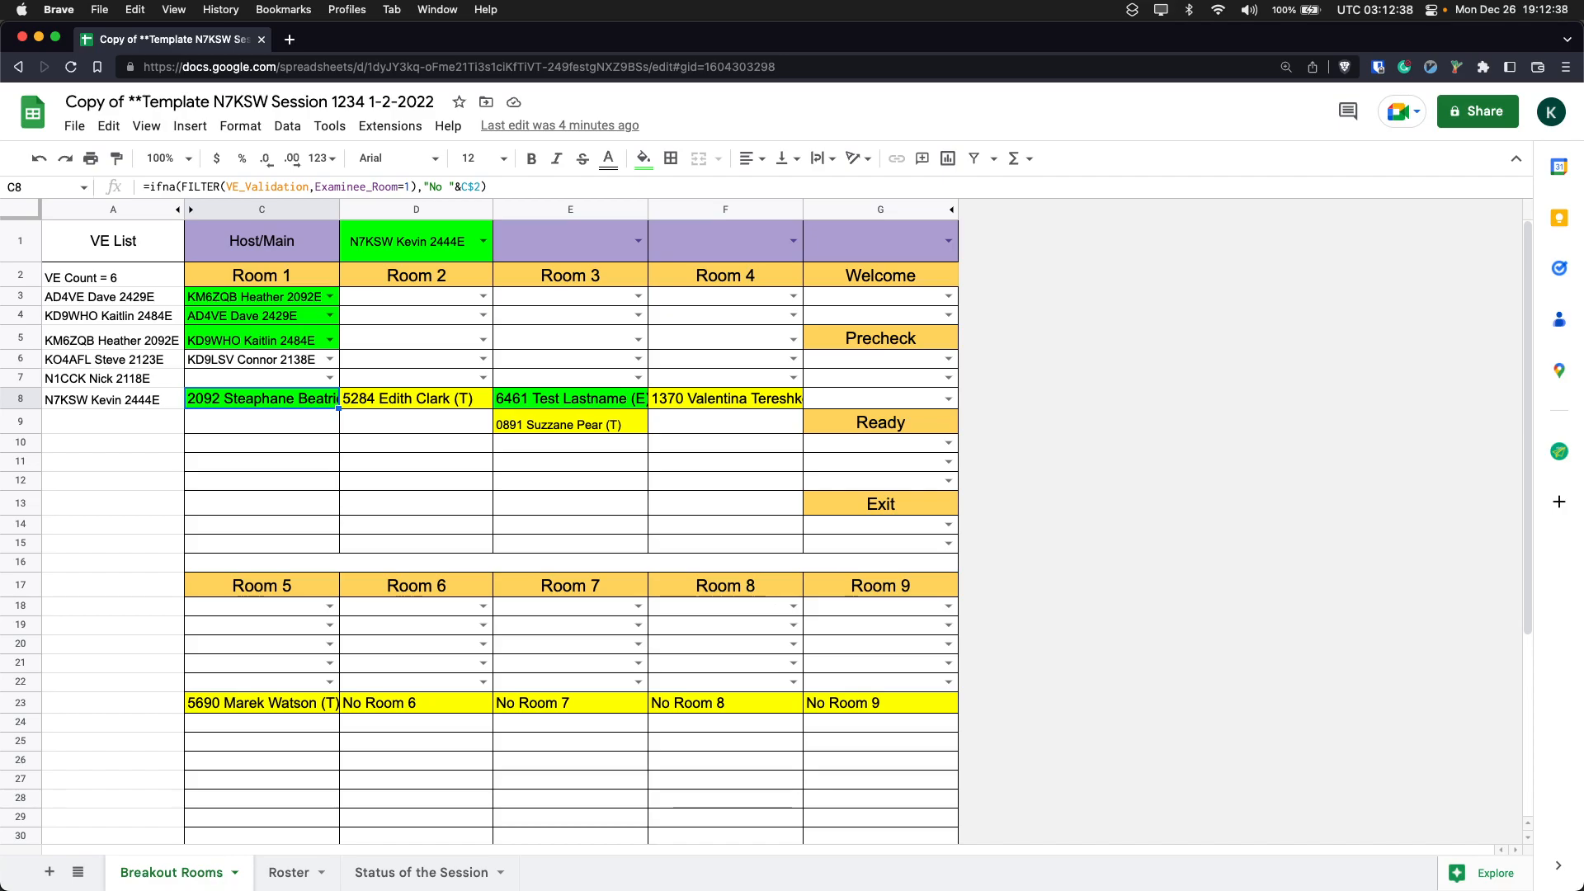
# - Browse the list of examiners offered for C38 in the VE Arrived section without choosing one
pyautogui.scroll(-5, 330, 454)
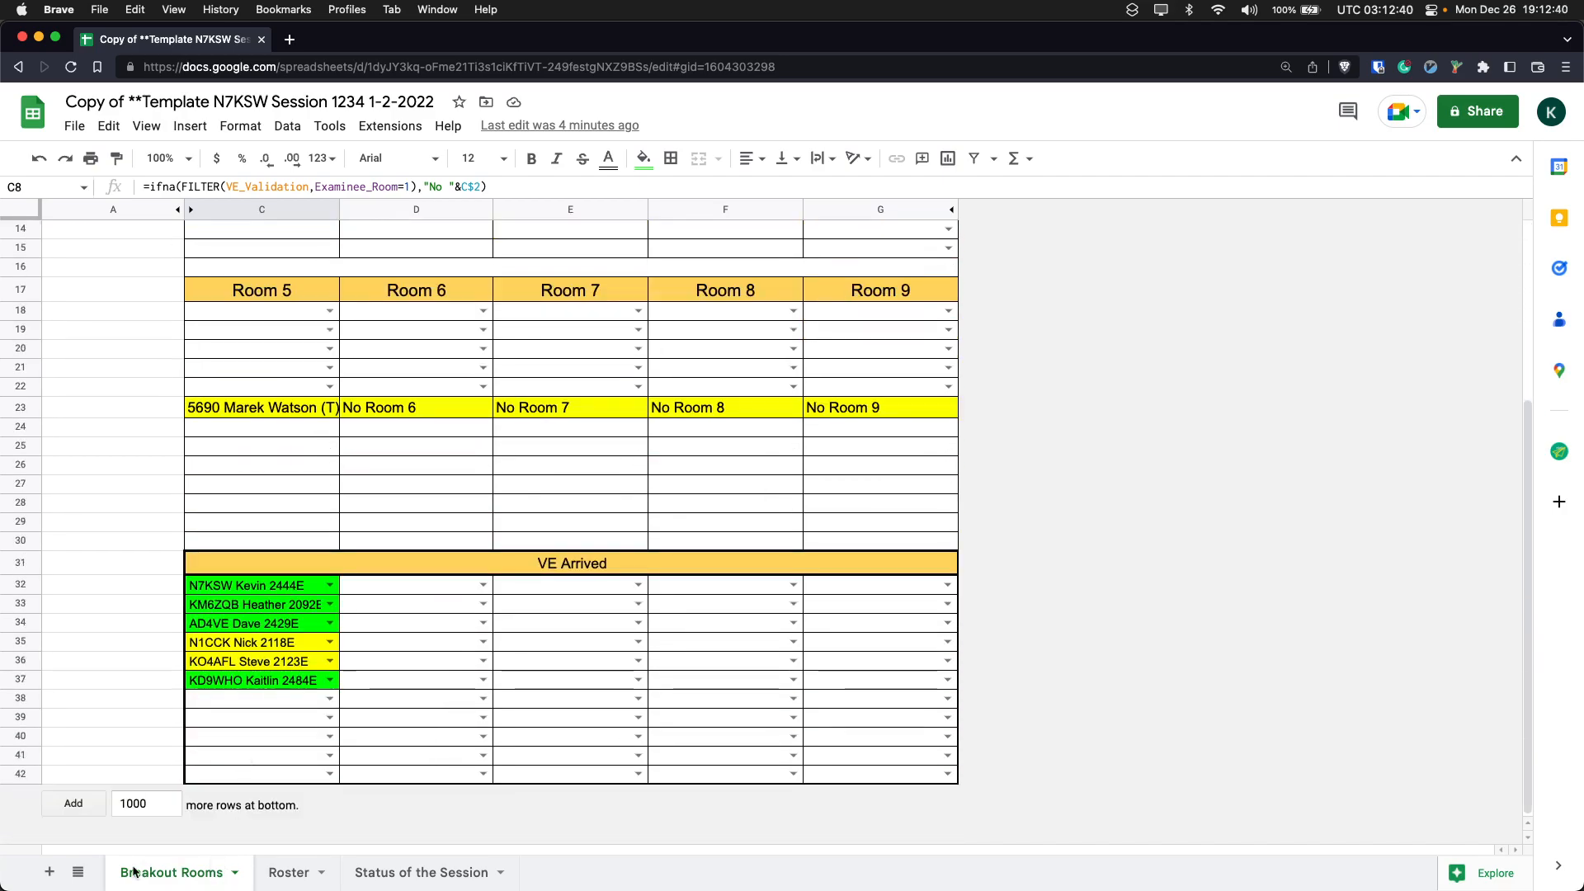
pyautogui.click(284, 706)
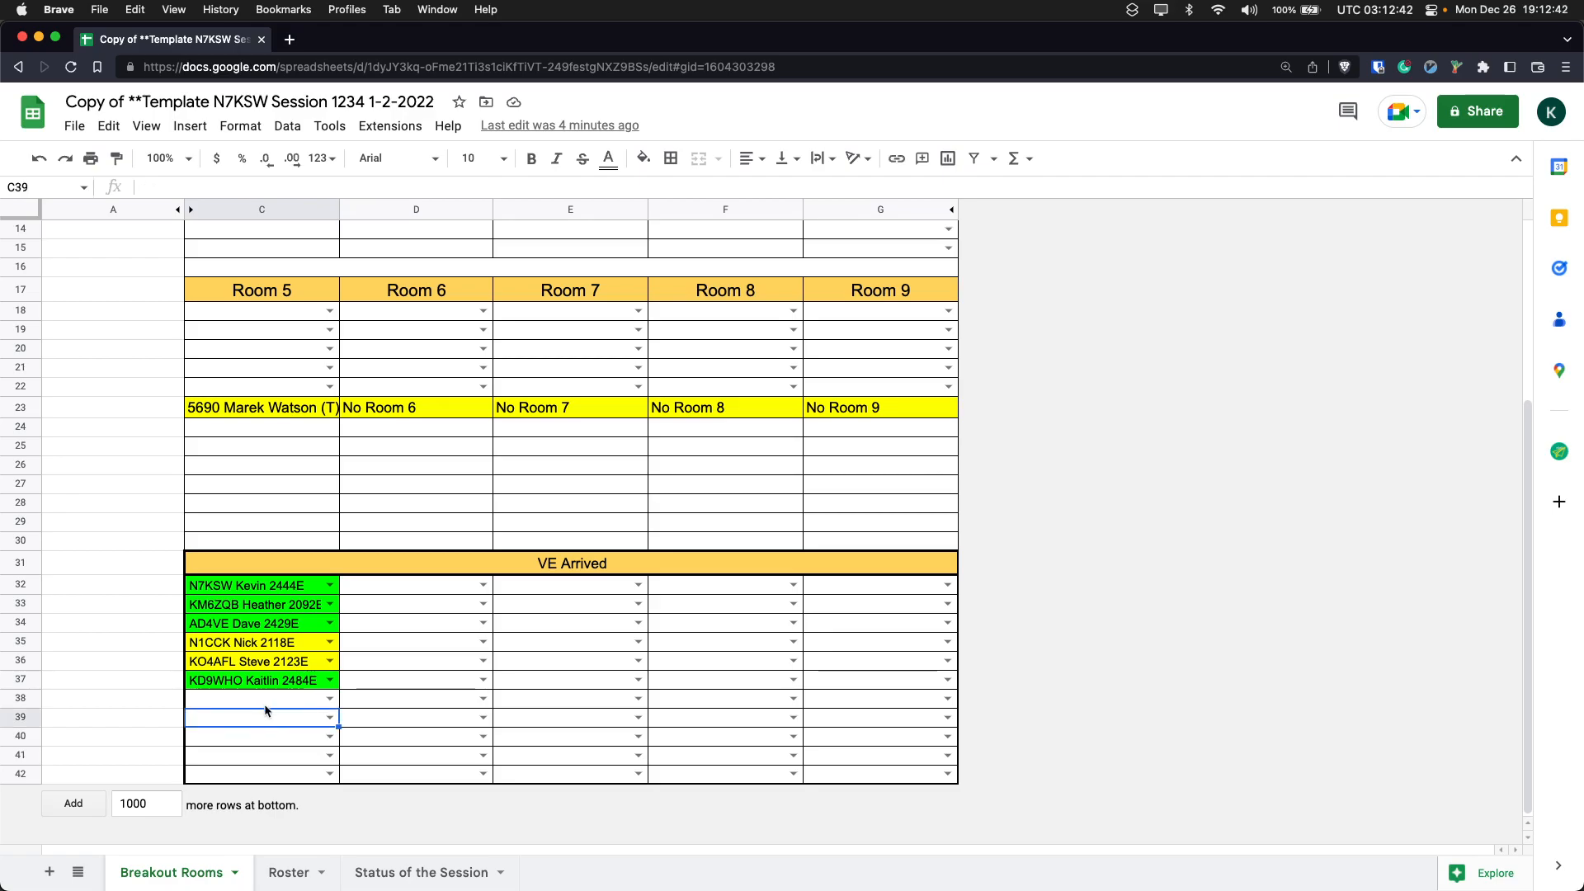
pyautogui.click(330, 699)
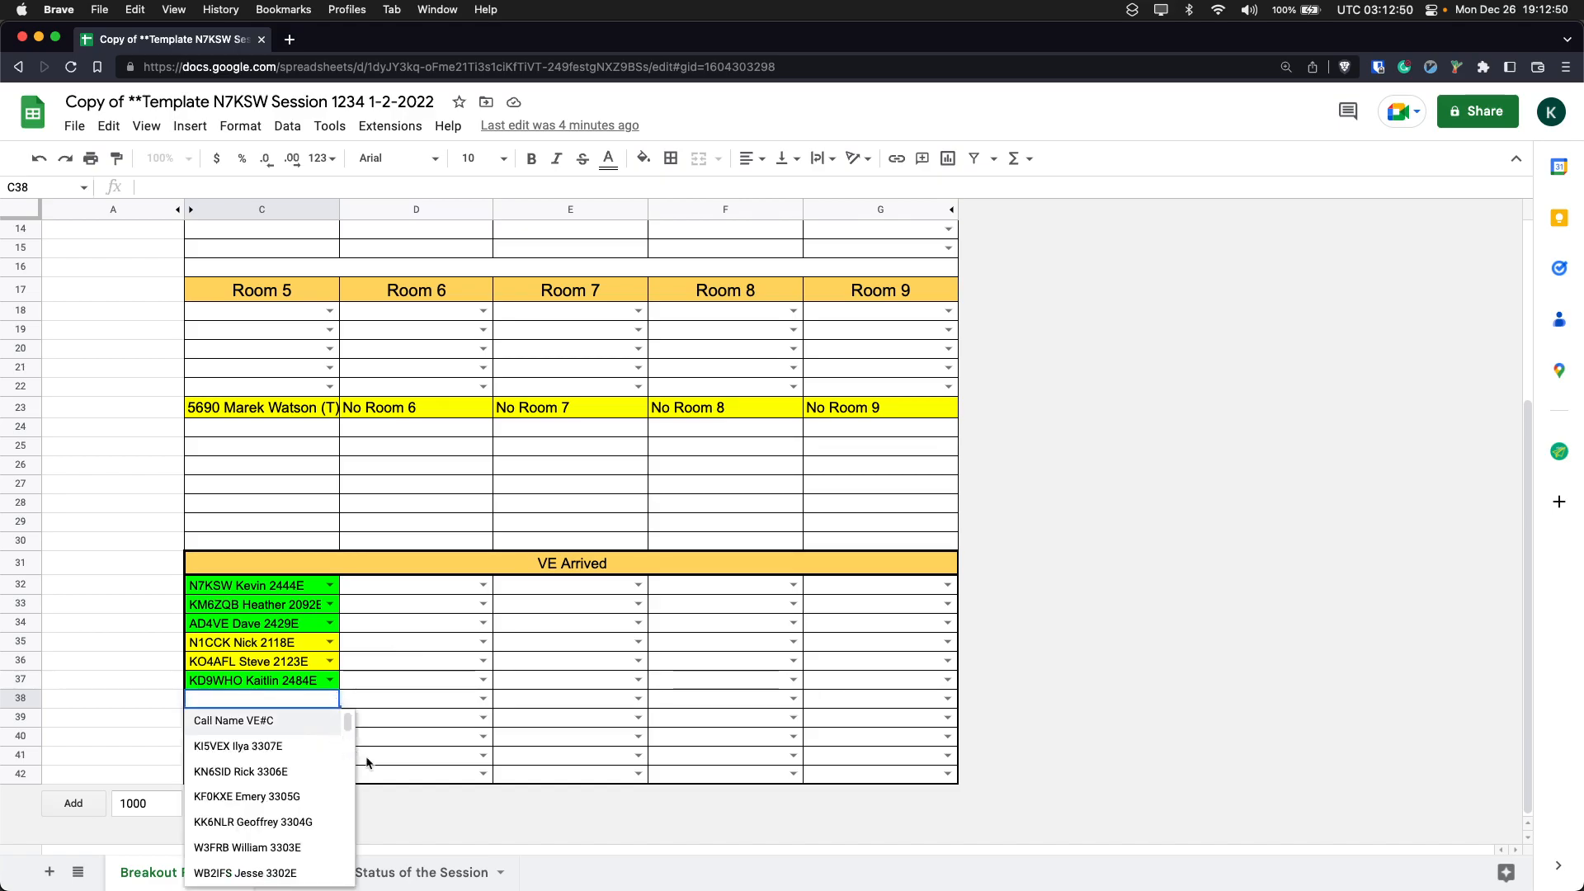
pyautogui.scroll(-6, 280, 763)
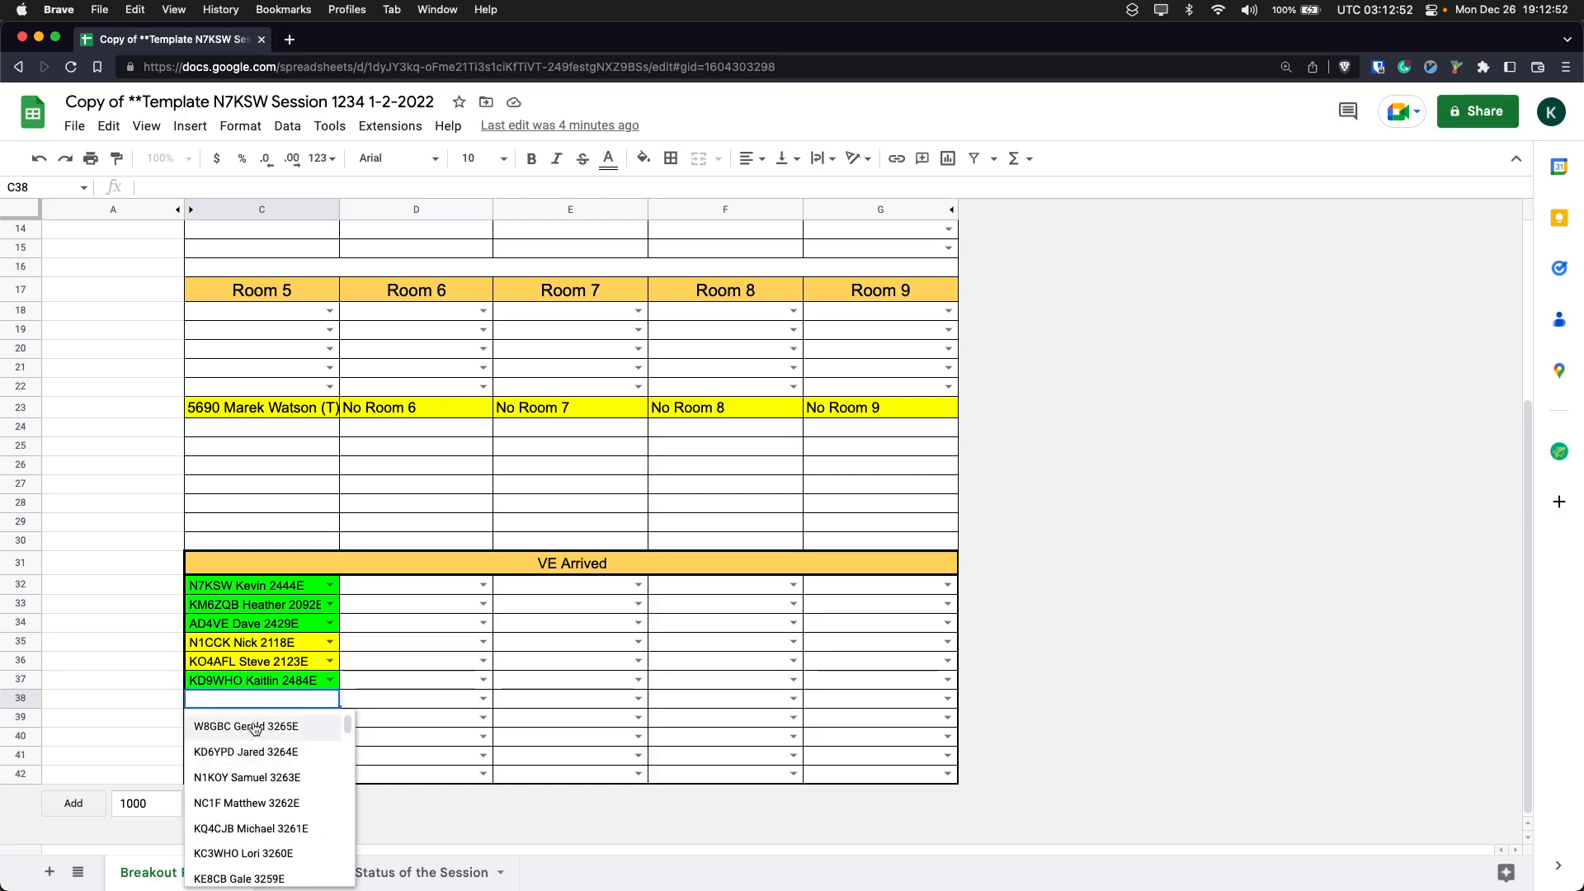
pyautogui.click(387, 706)
# - Add the examiner newly assigned to Room 1 to the VE Arrived section in C38, using the call sign
pyautogui.click(267, 708)
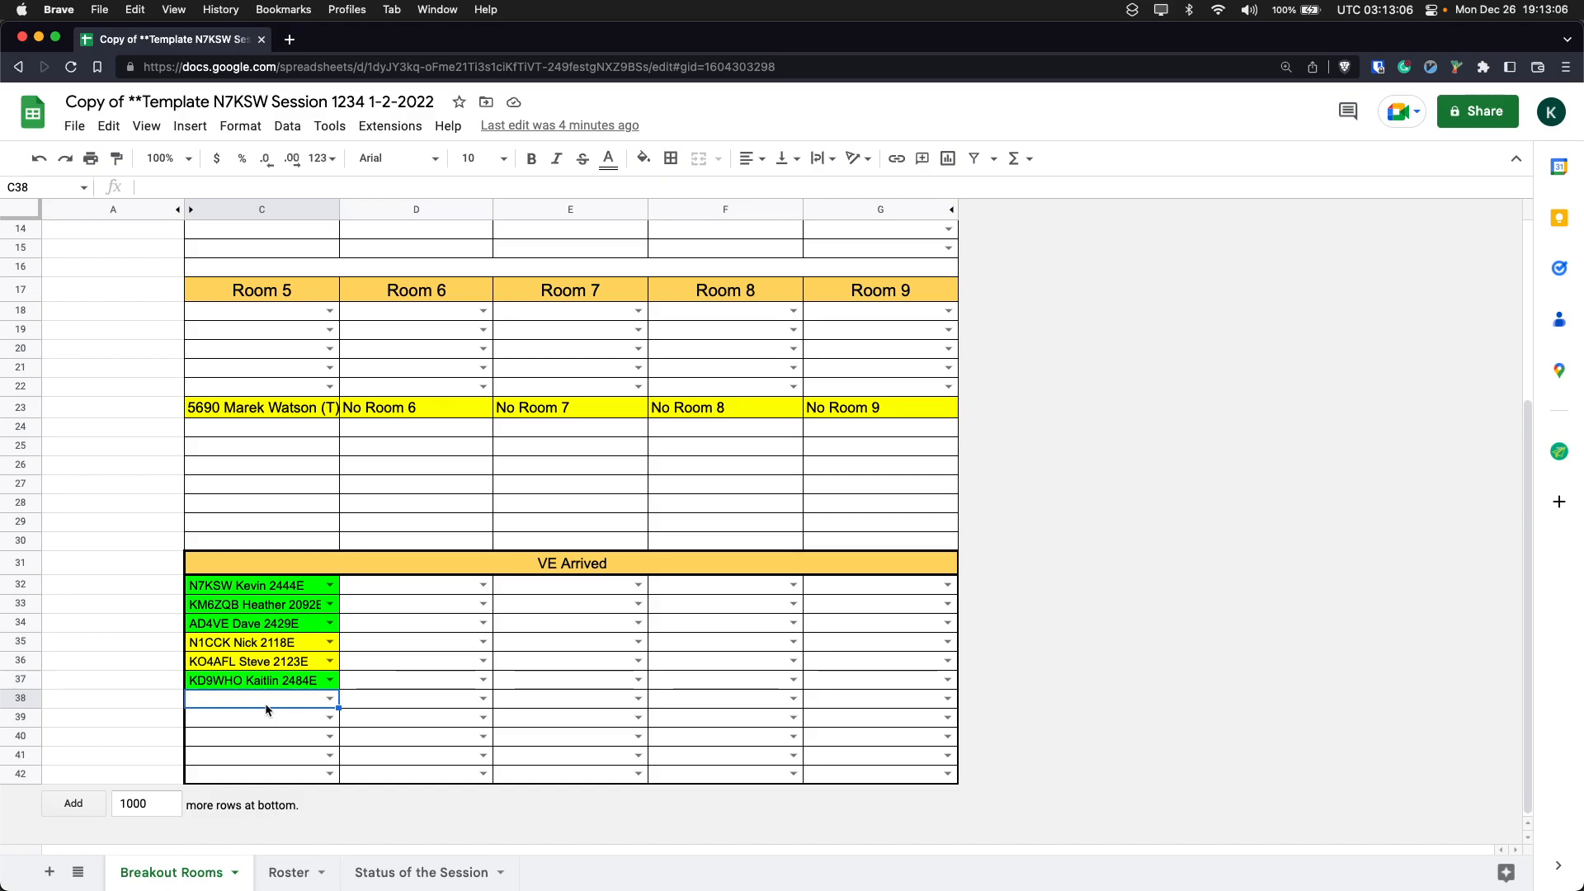
pyautogui.write('kd9lsv')
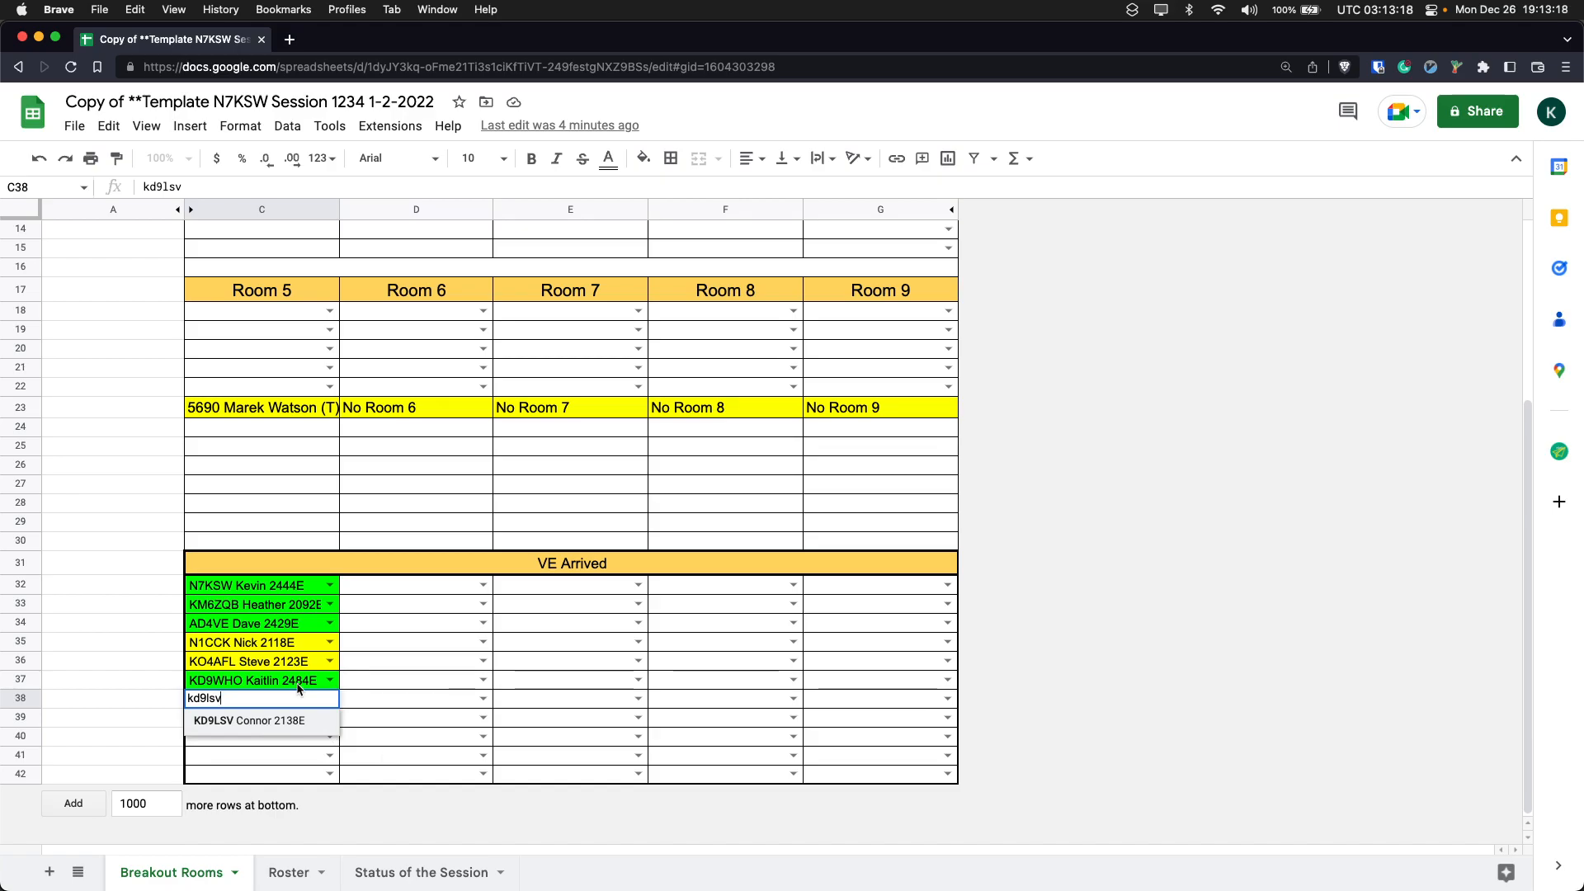
pyautogui.press('Return')
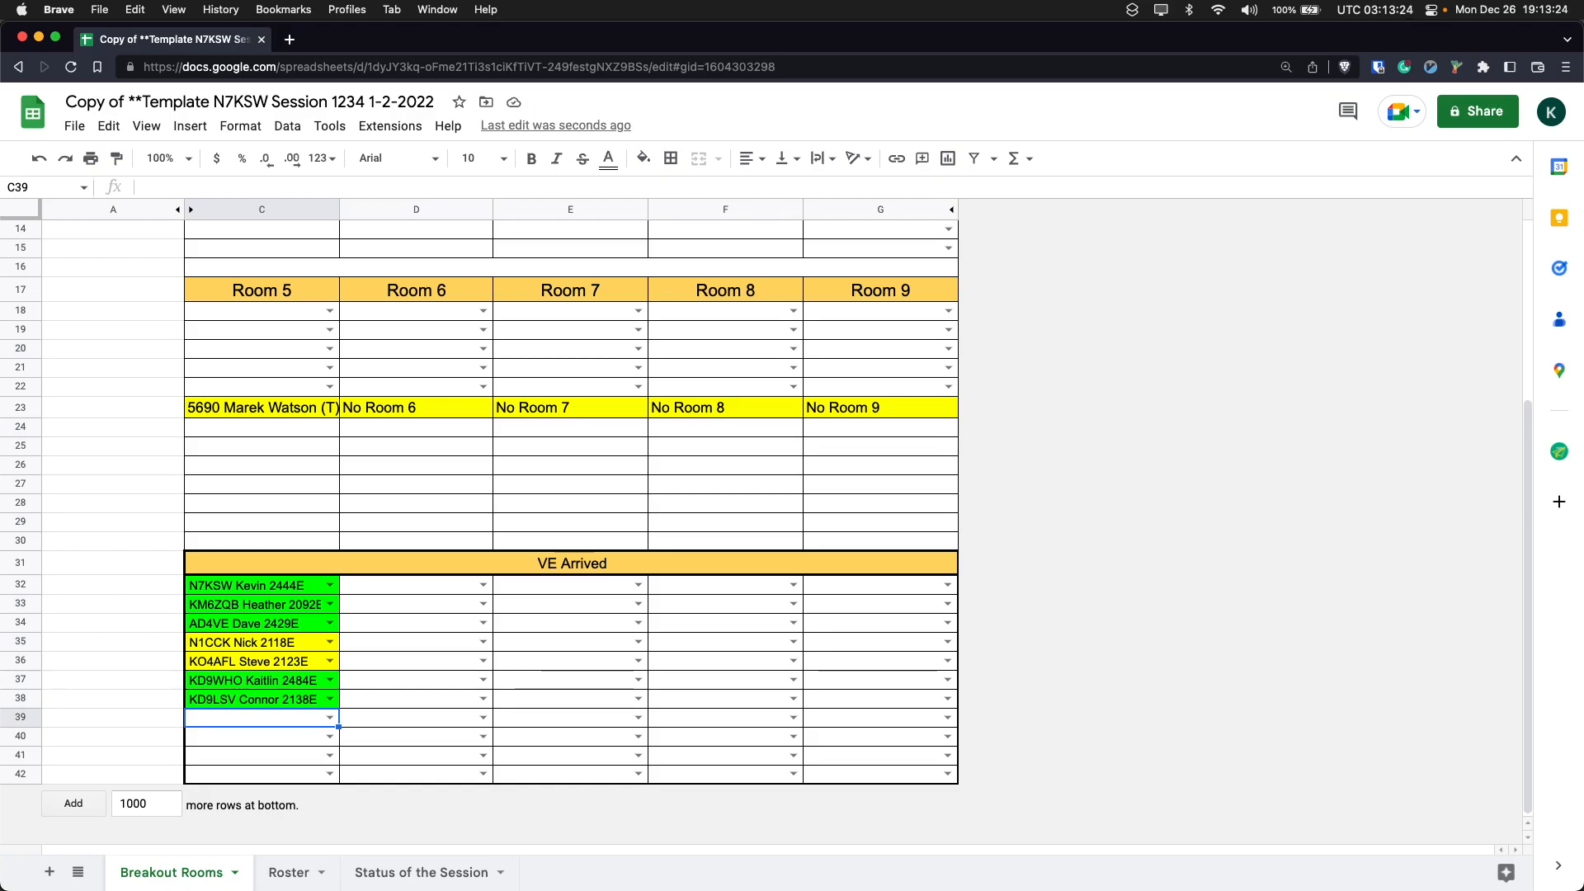
# - Look up the examiner already listed in C38 by examiner number and enter them in C39 of the VE Arrived section
pyautogui.write('2138')
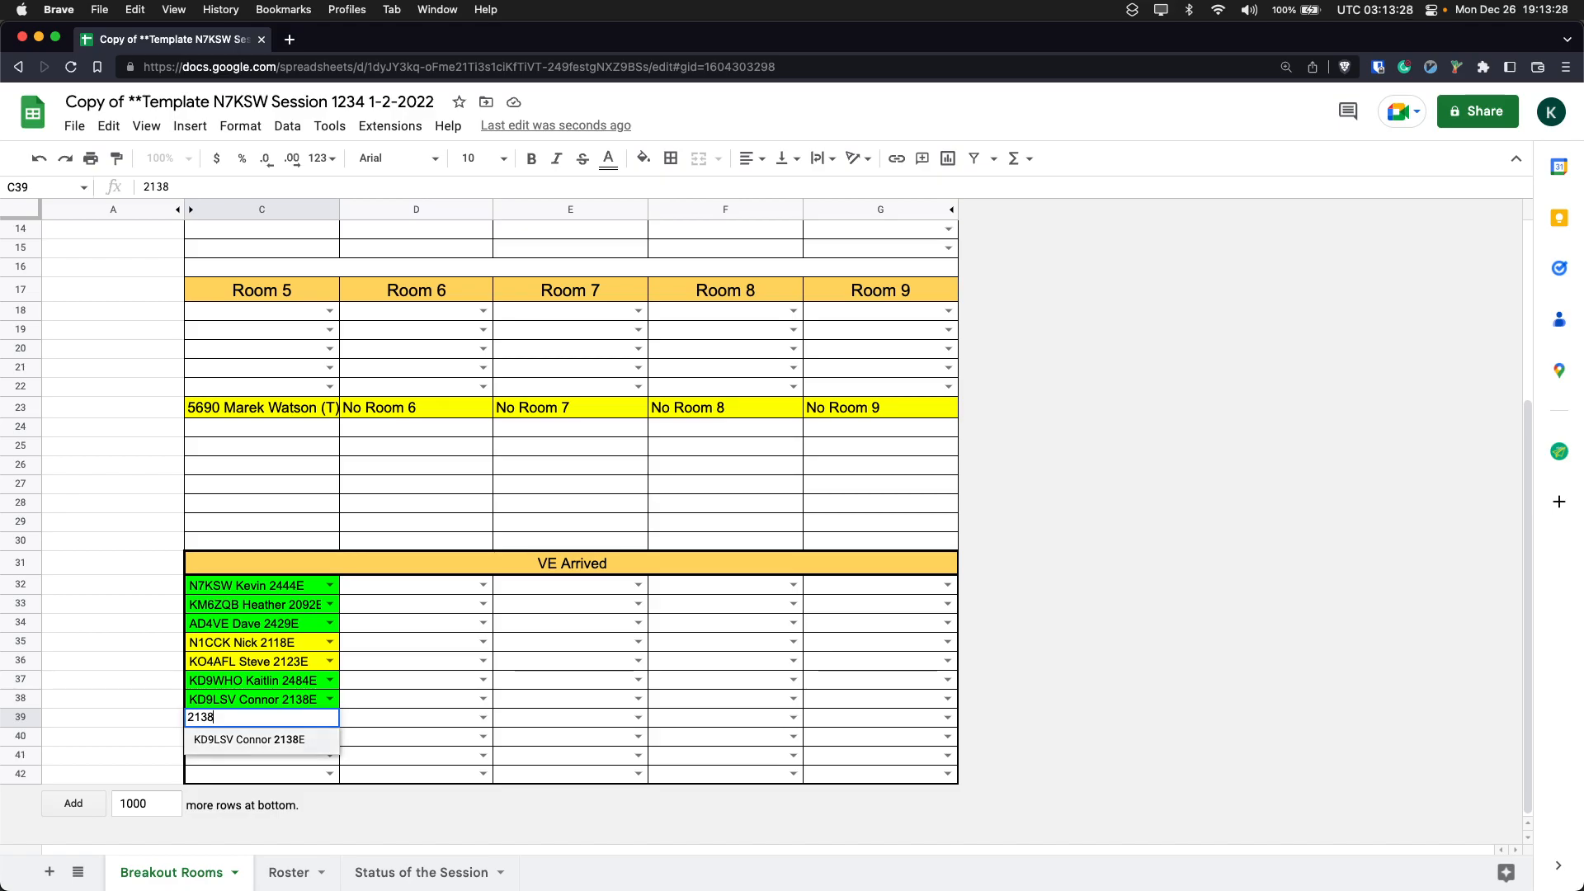
pyautogui.press('Return')
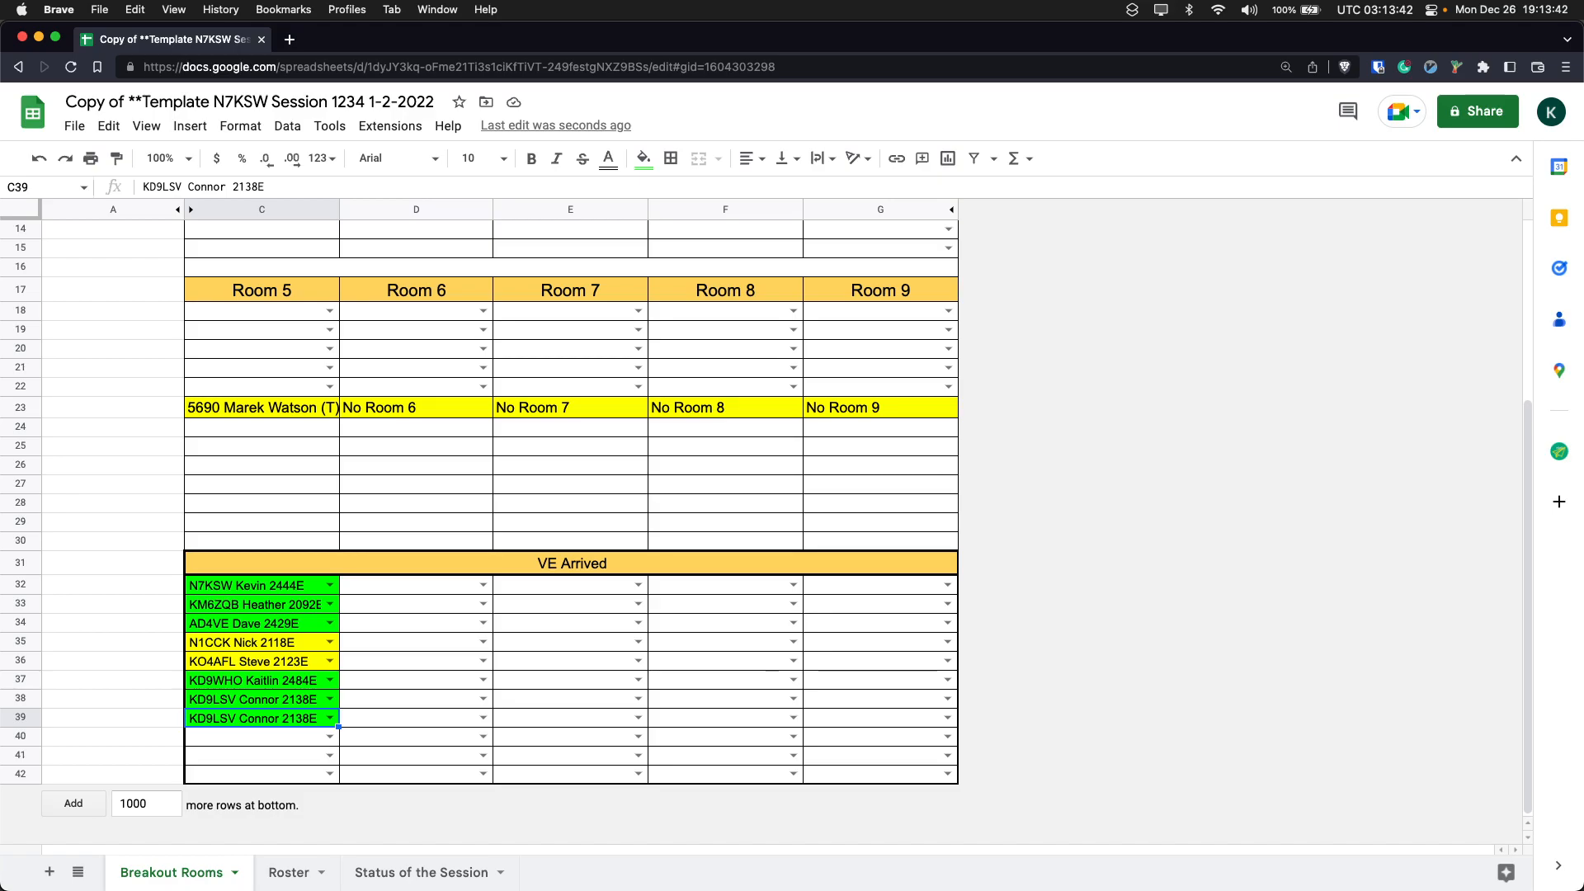
# - Search the examiners offered for C39 by first name and browse the matches without choosing one
pyautogui.write('Dave')
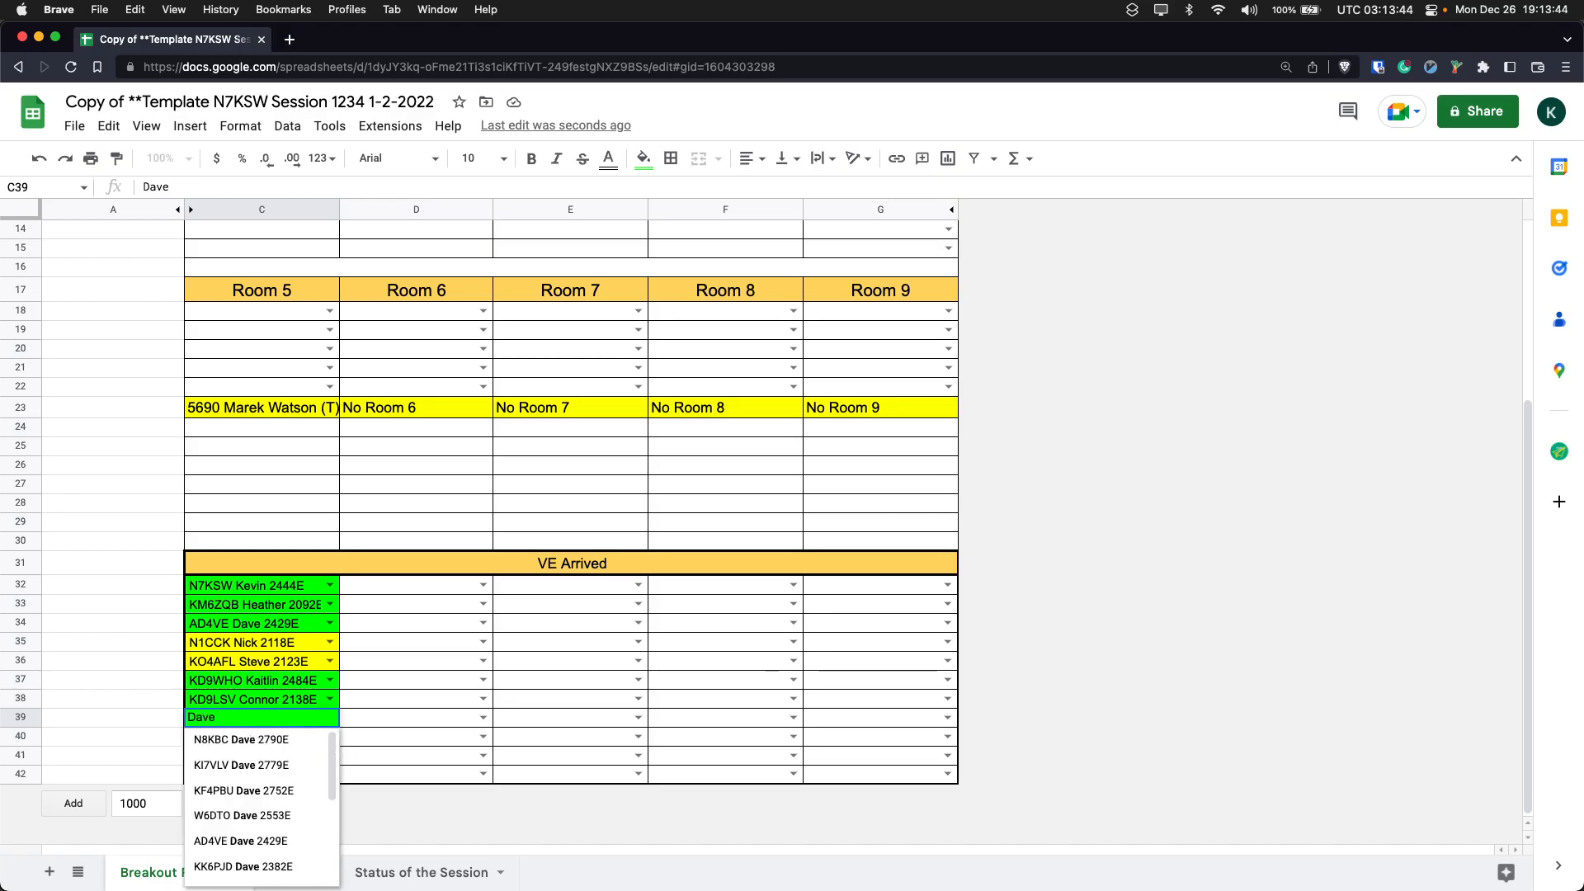
pyautogui.scroll(-5, 248, 809)
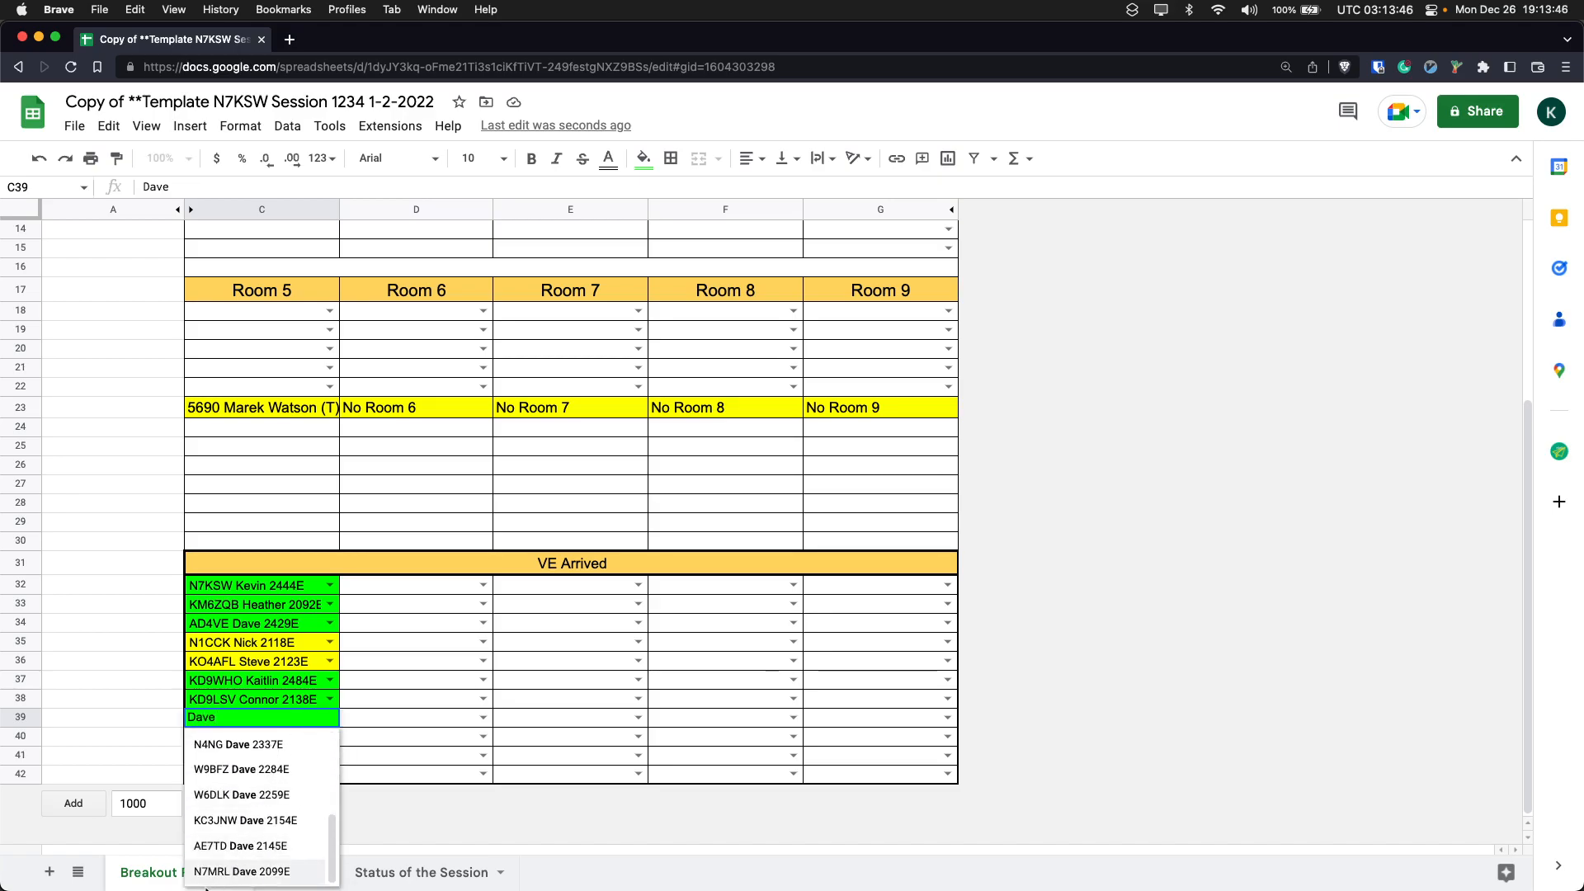
pyautogui.scroll(3, 226, 812)
pyautogui.scroll(-3, 222, 799)
pyautogui.scroll(2, 222, 799)
pyautogui.scroll(-3, 247, 808)
pyautogui.scroll(4, 269, 834)
pyautogui.scroll(-3, 270, 834)
pyautogui.scroll(4, 267, 822)
pyautogui.scroll(-4, 266, 821)
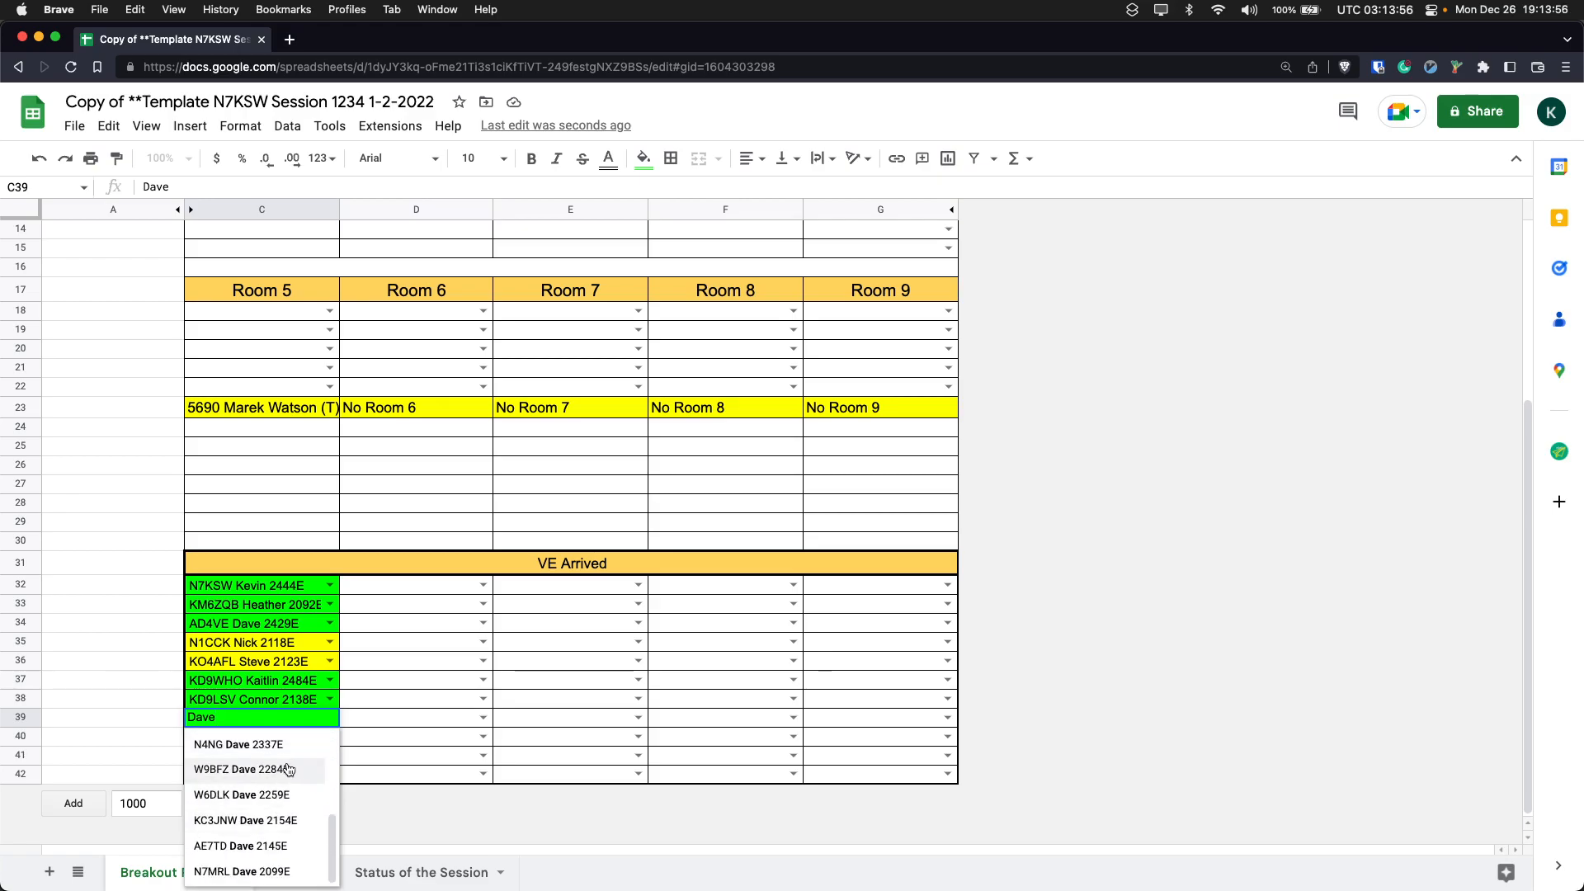
pyautogui.click(388, 612)
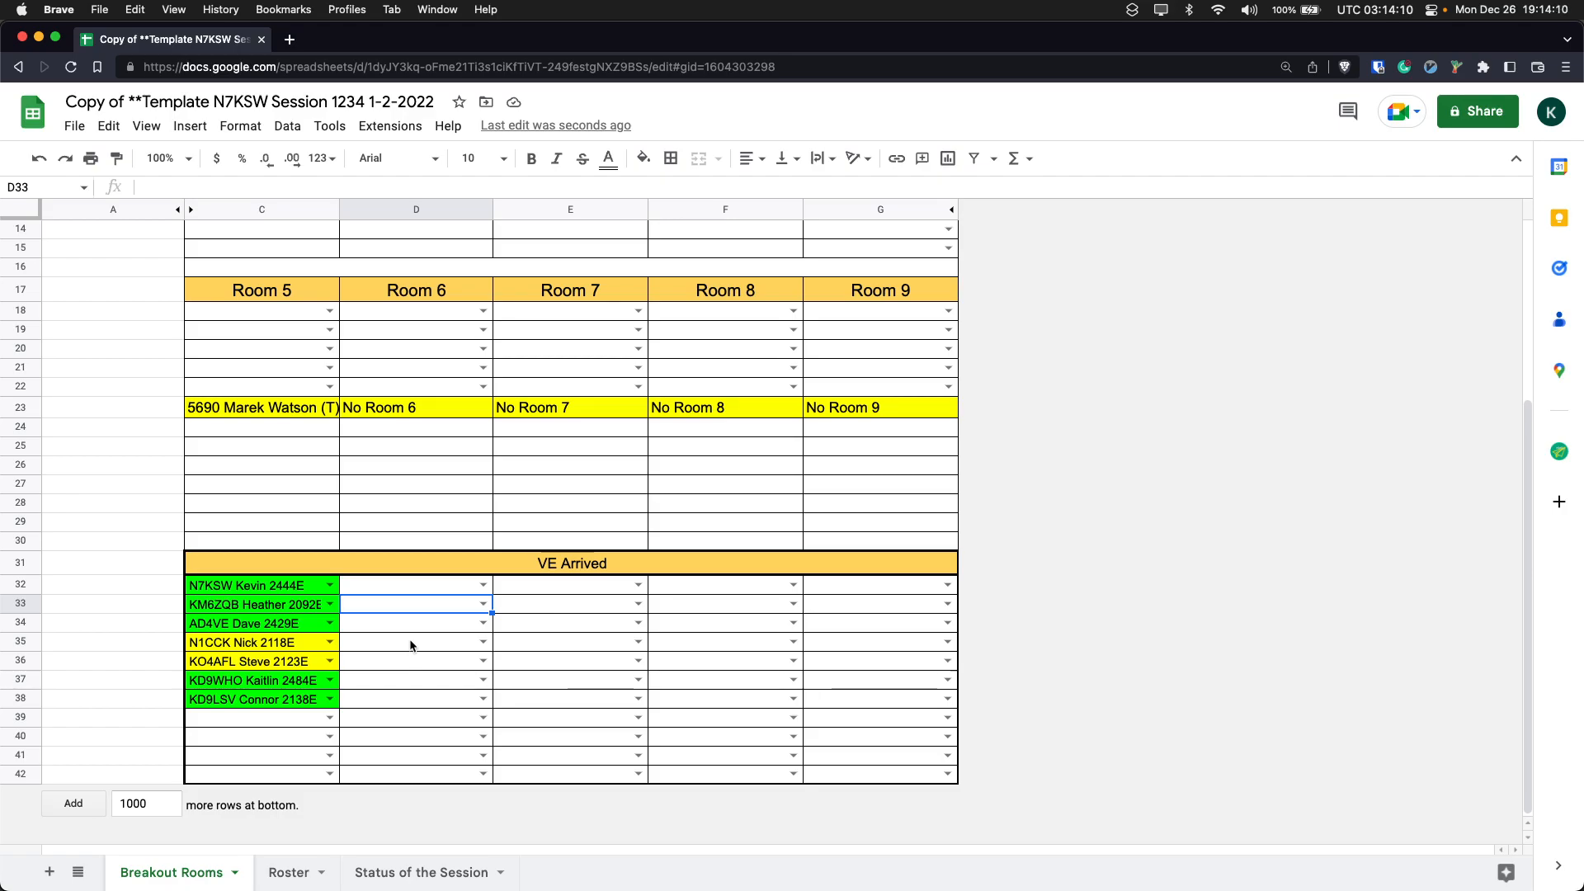
# - Assign the two unassigned arrived examiners to Room 2 in D3 and D4, looking each up by call sign
pyautogui.scroll(4, 410, 644)
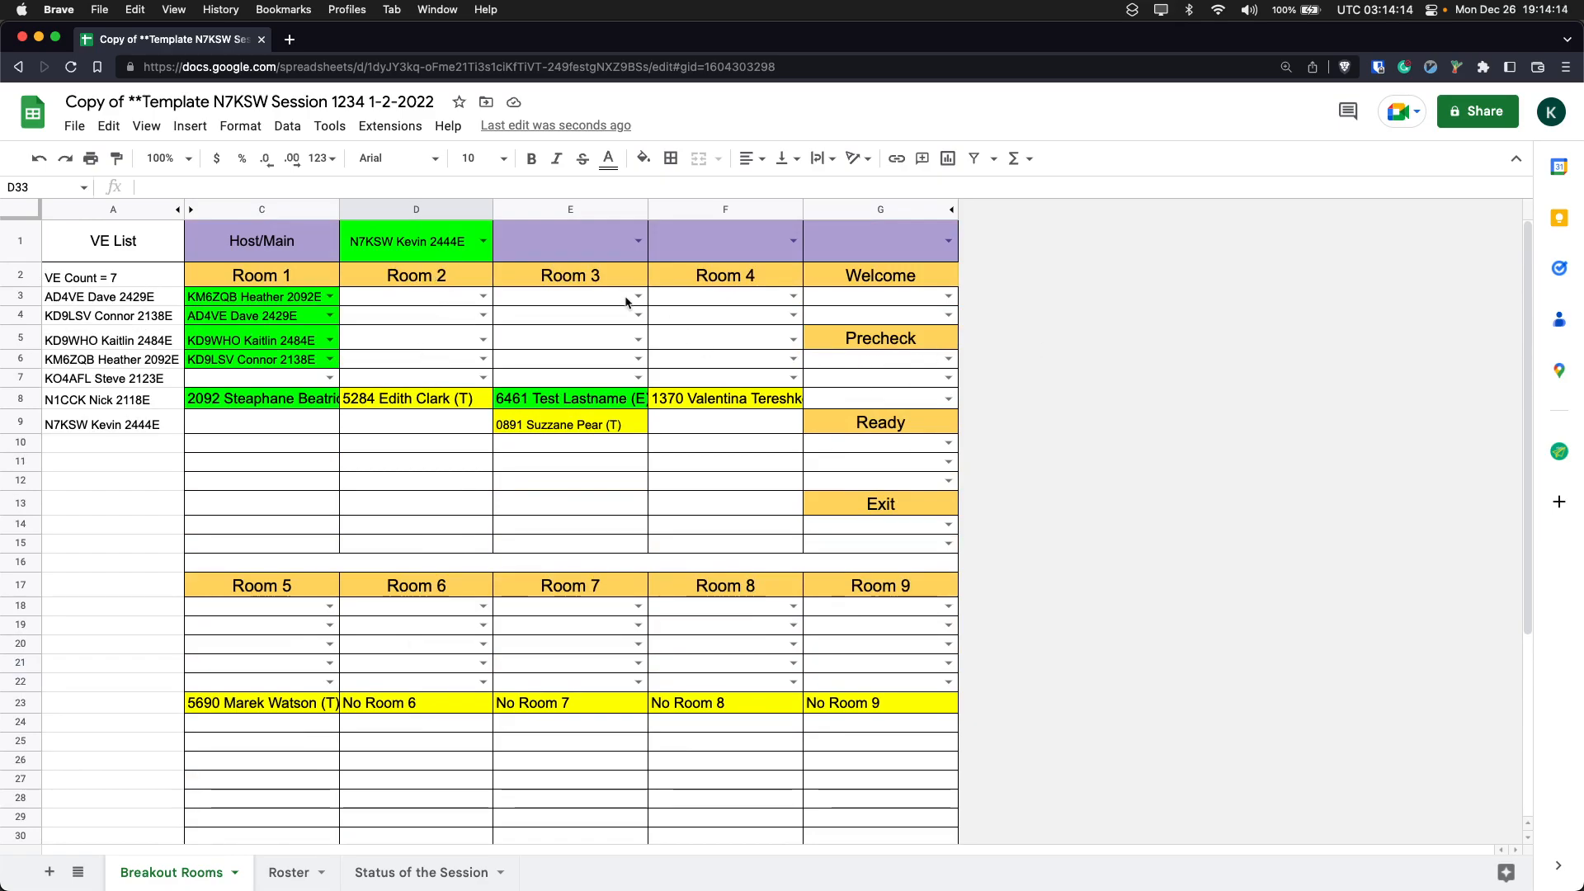
pyautogui.scroll(-5, 664, 409)
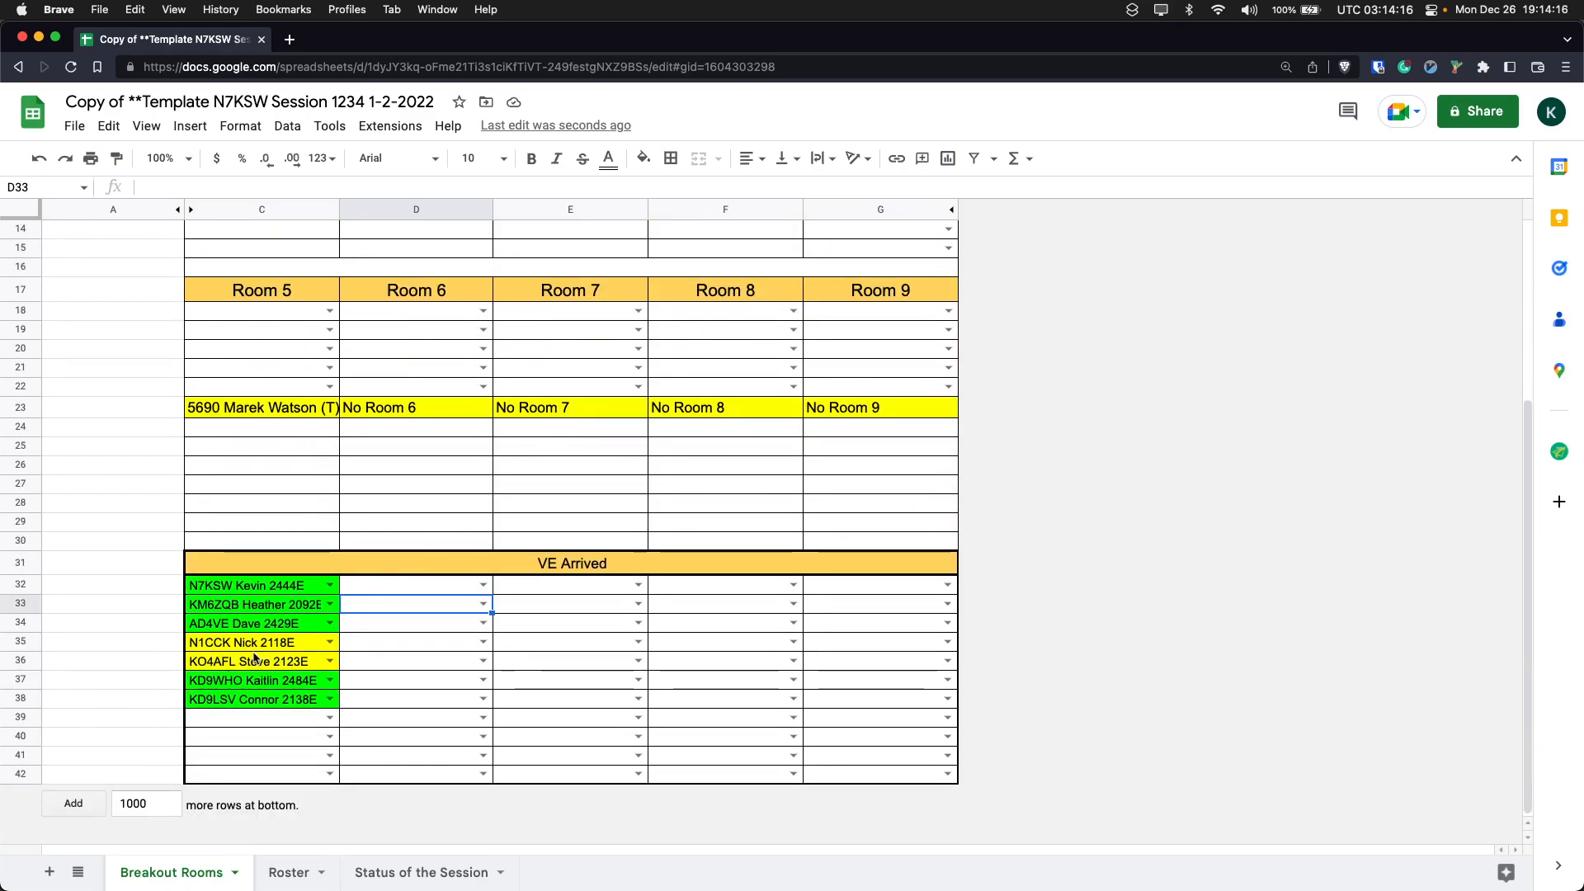
pyautogui.scroll(5, 254, 657)
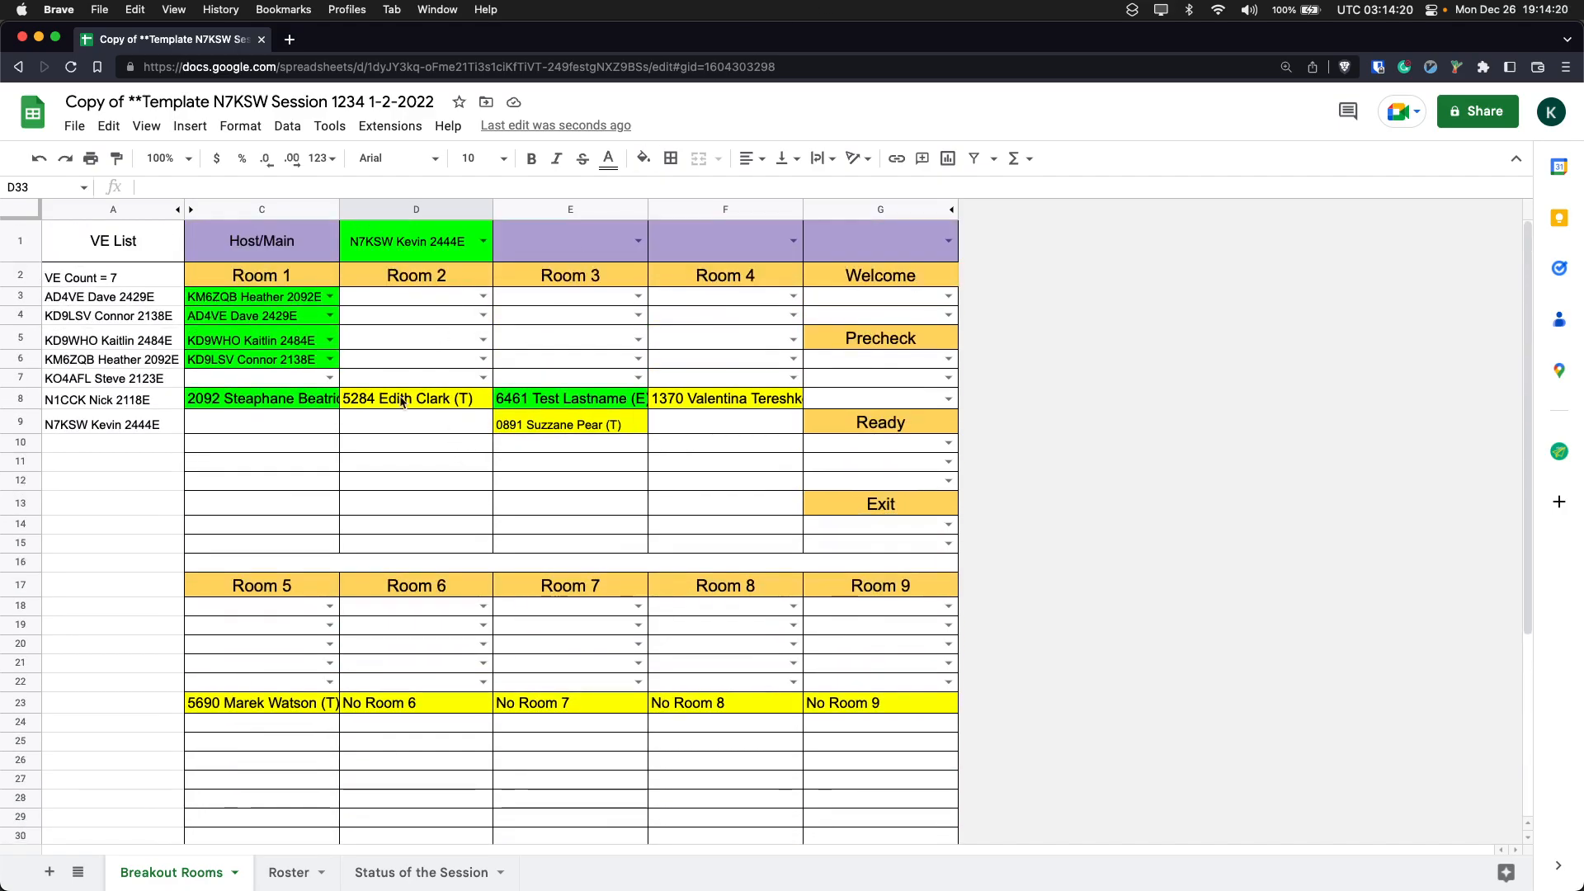
pyautogui.scroll(-5, 401, 401)
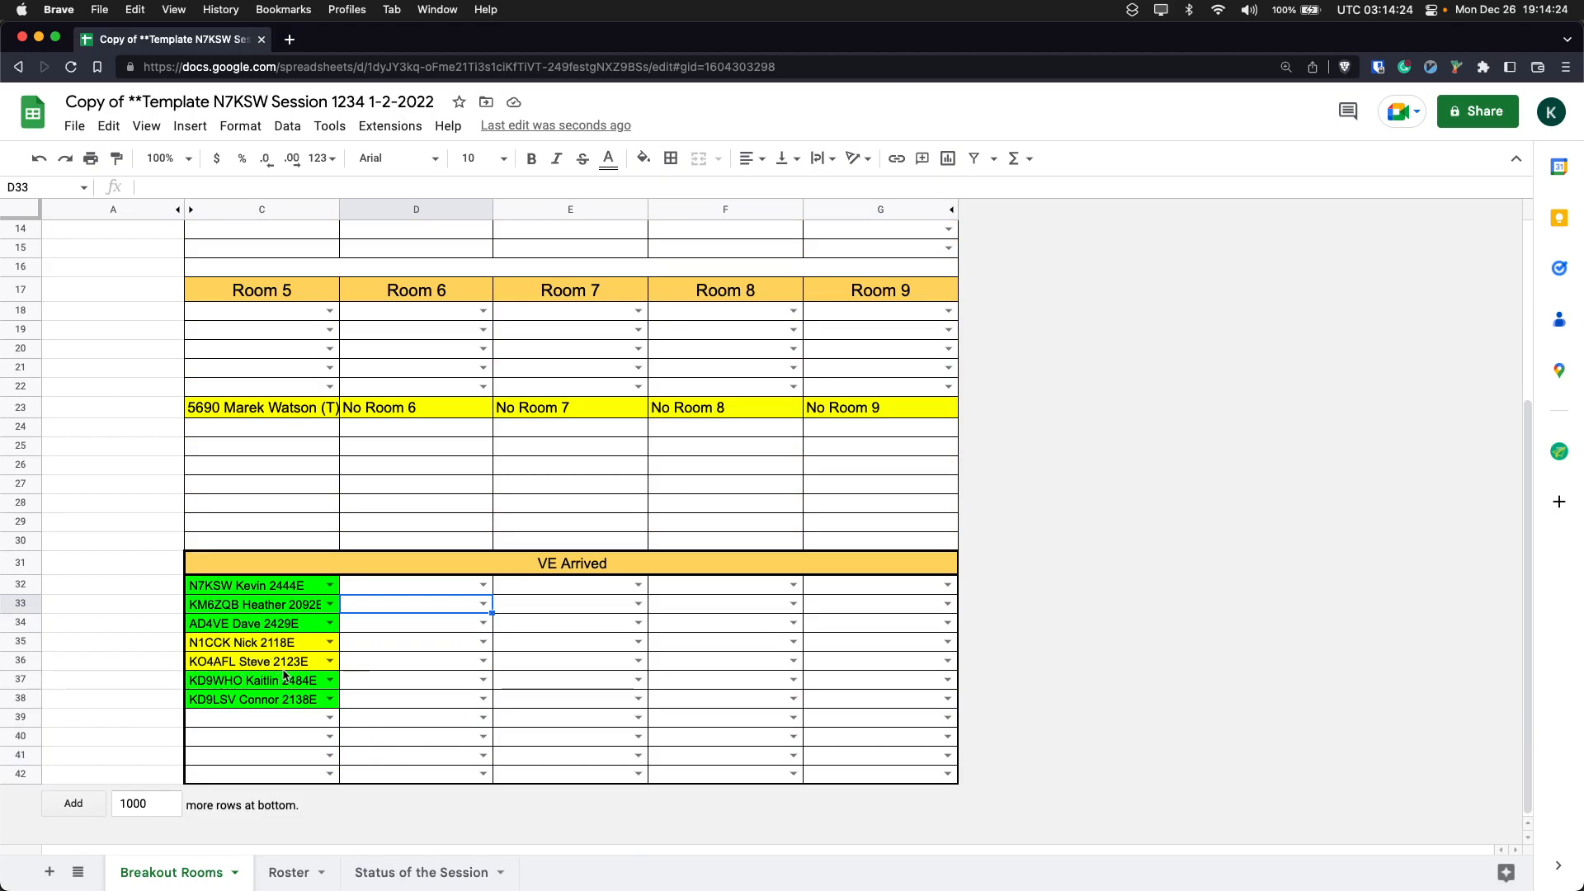
pyautogui.scroll(5, 255, 529)
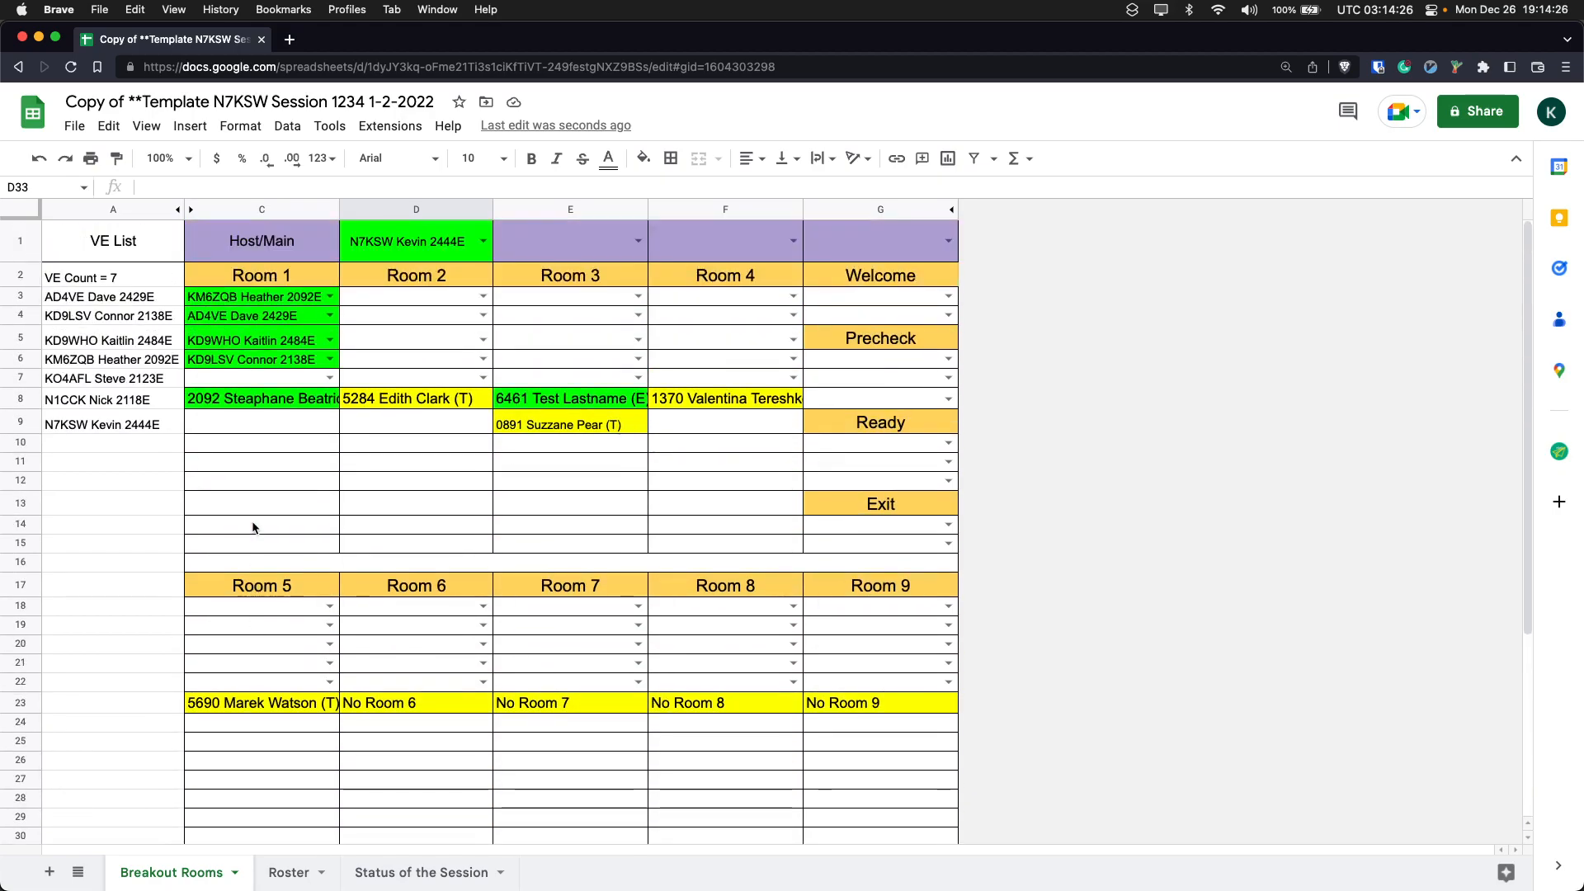
pyautogui.click(434, 298)
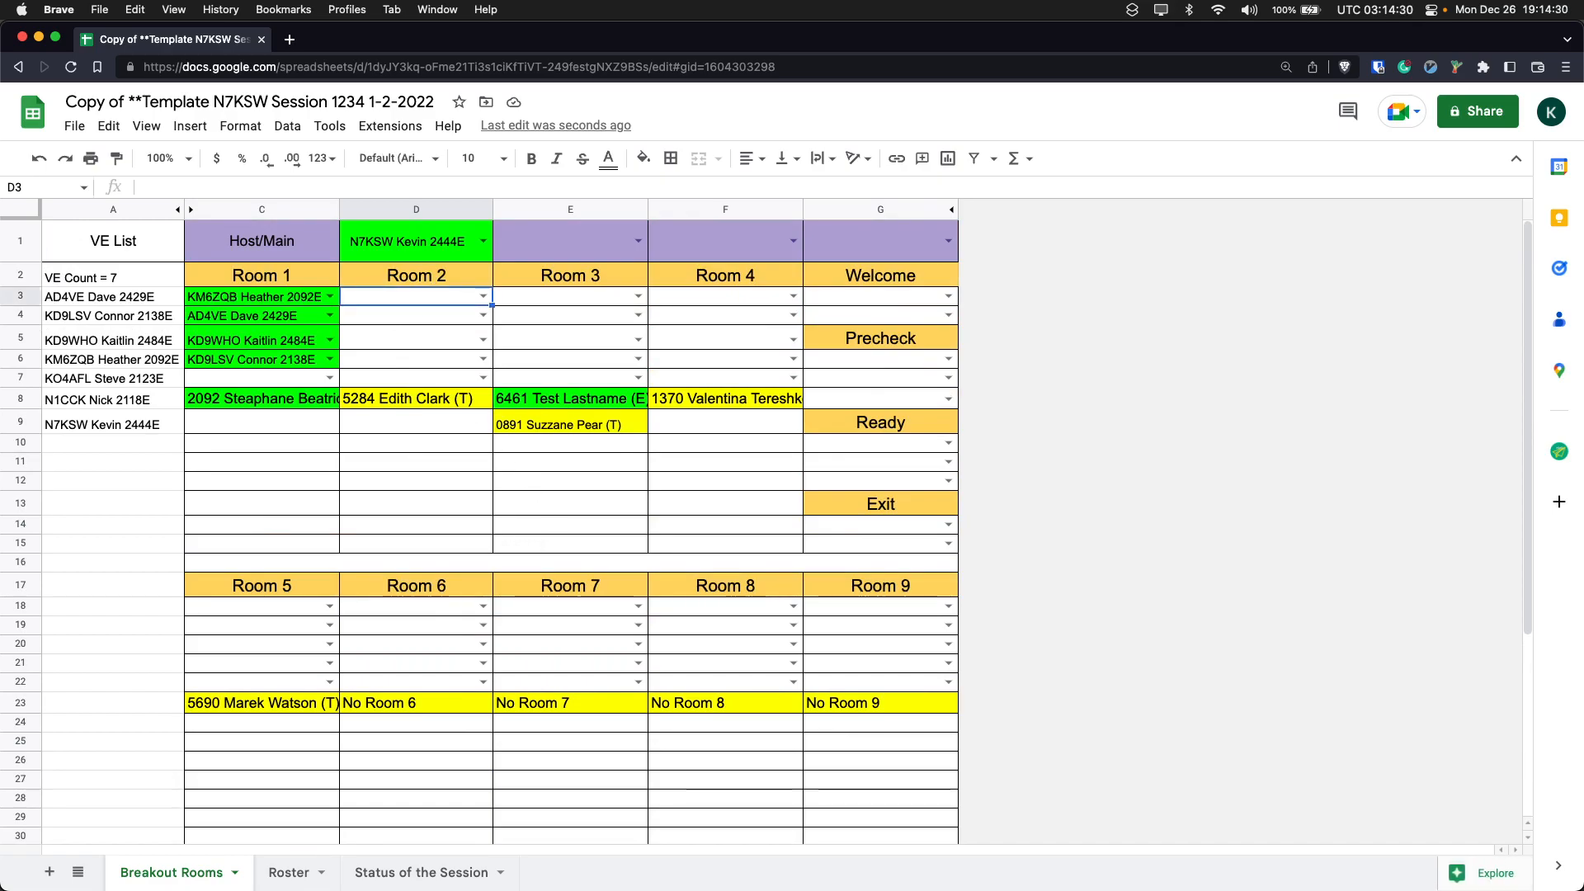
pyautogui.write('n1cck')
pyautogui.press('Return')
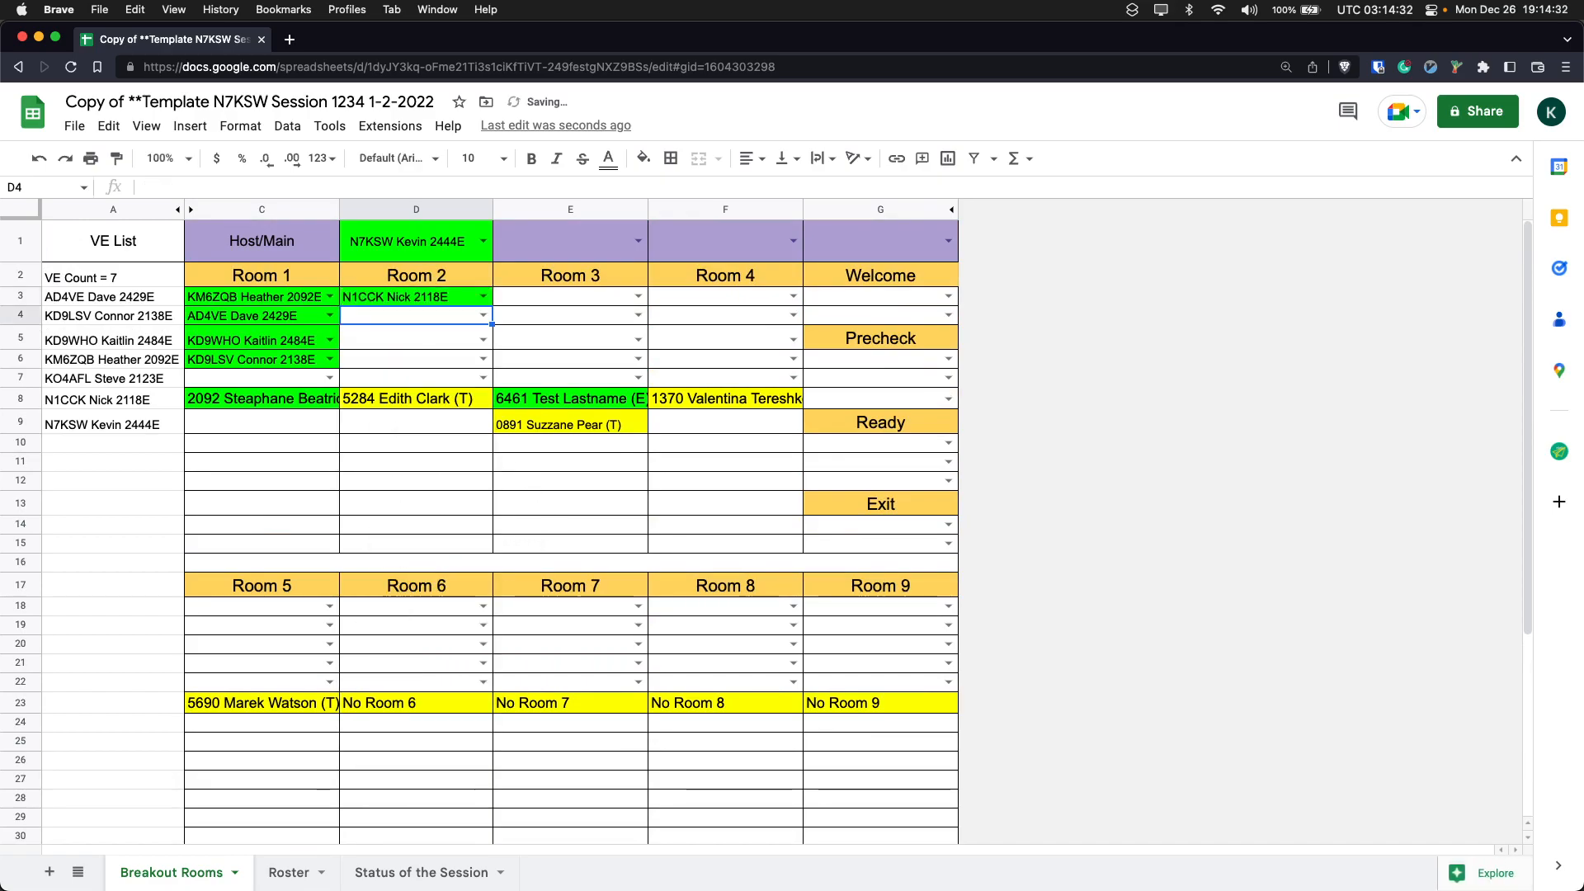
pyautogui.write('ko4f')
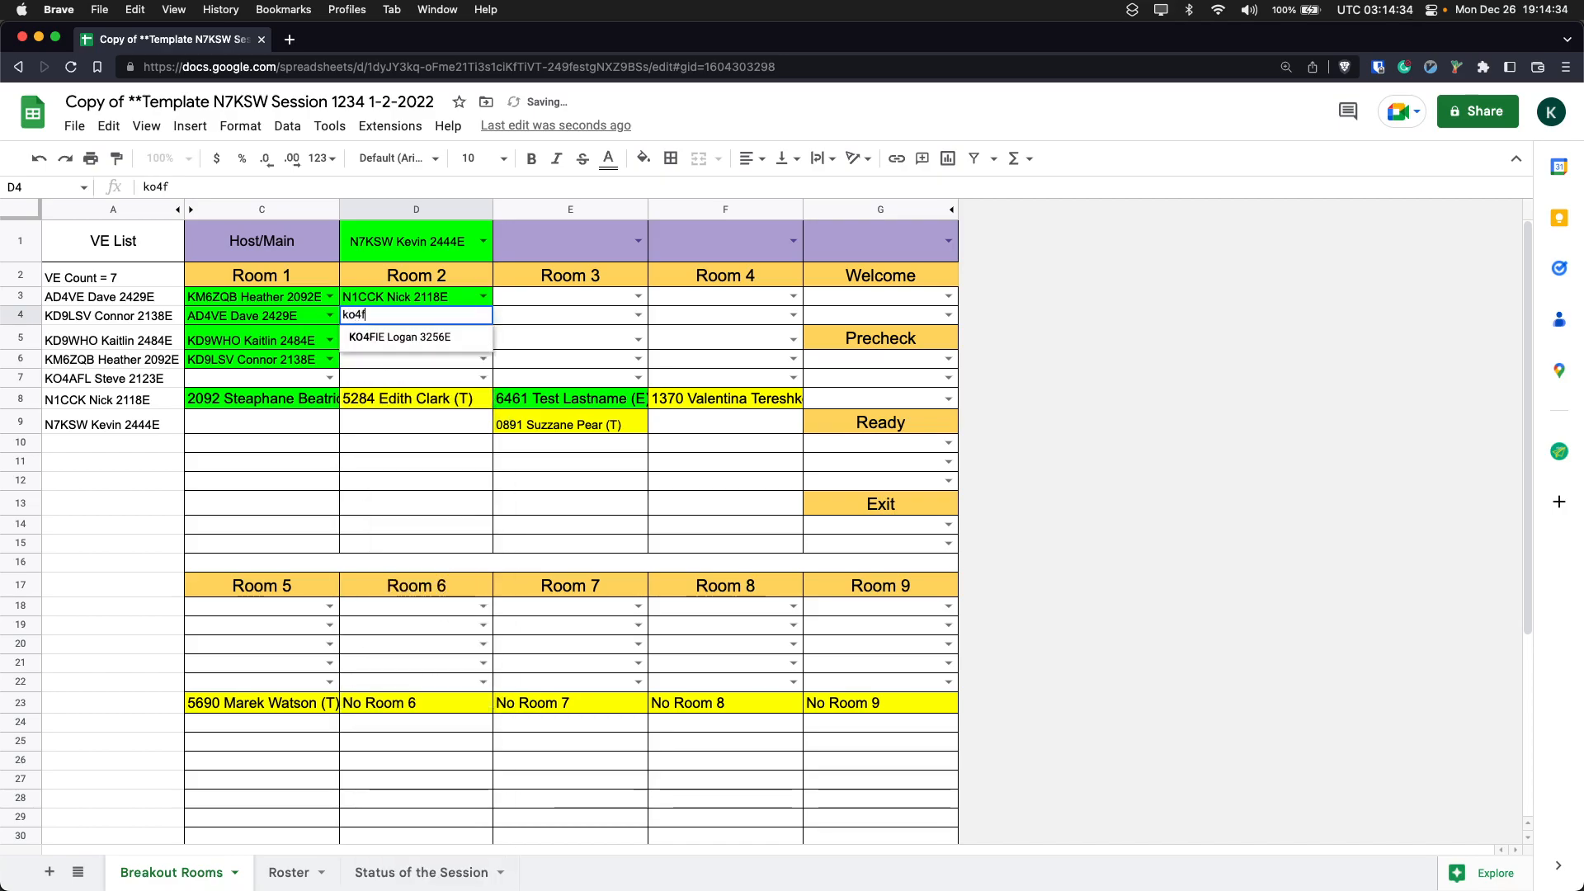
pyautogui.write('afl')
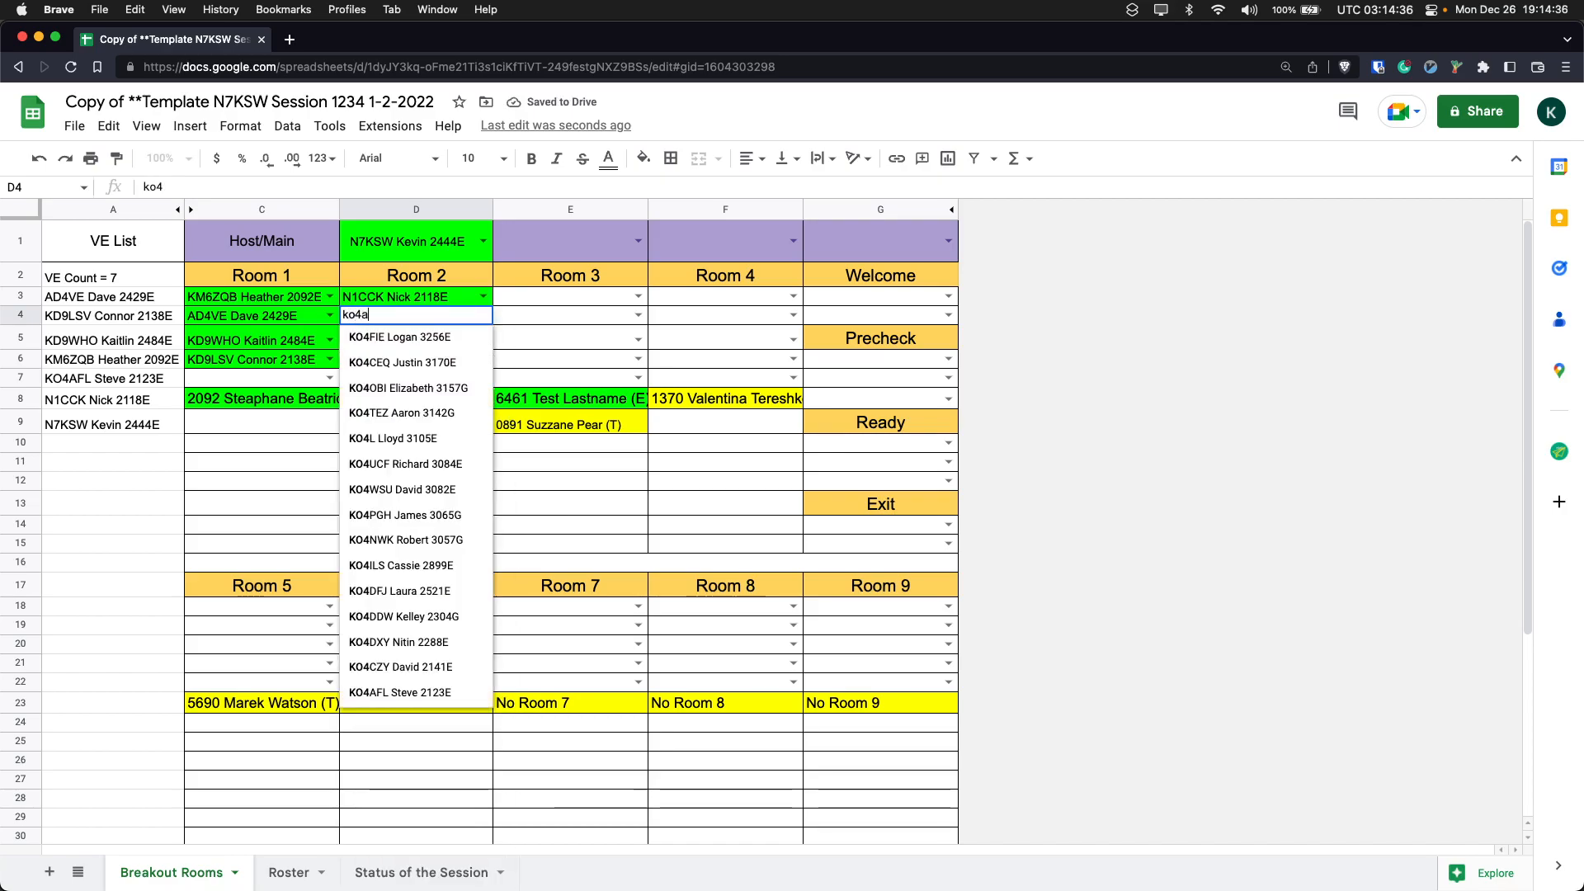
pyautogui.press('Return')
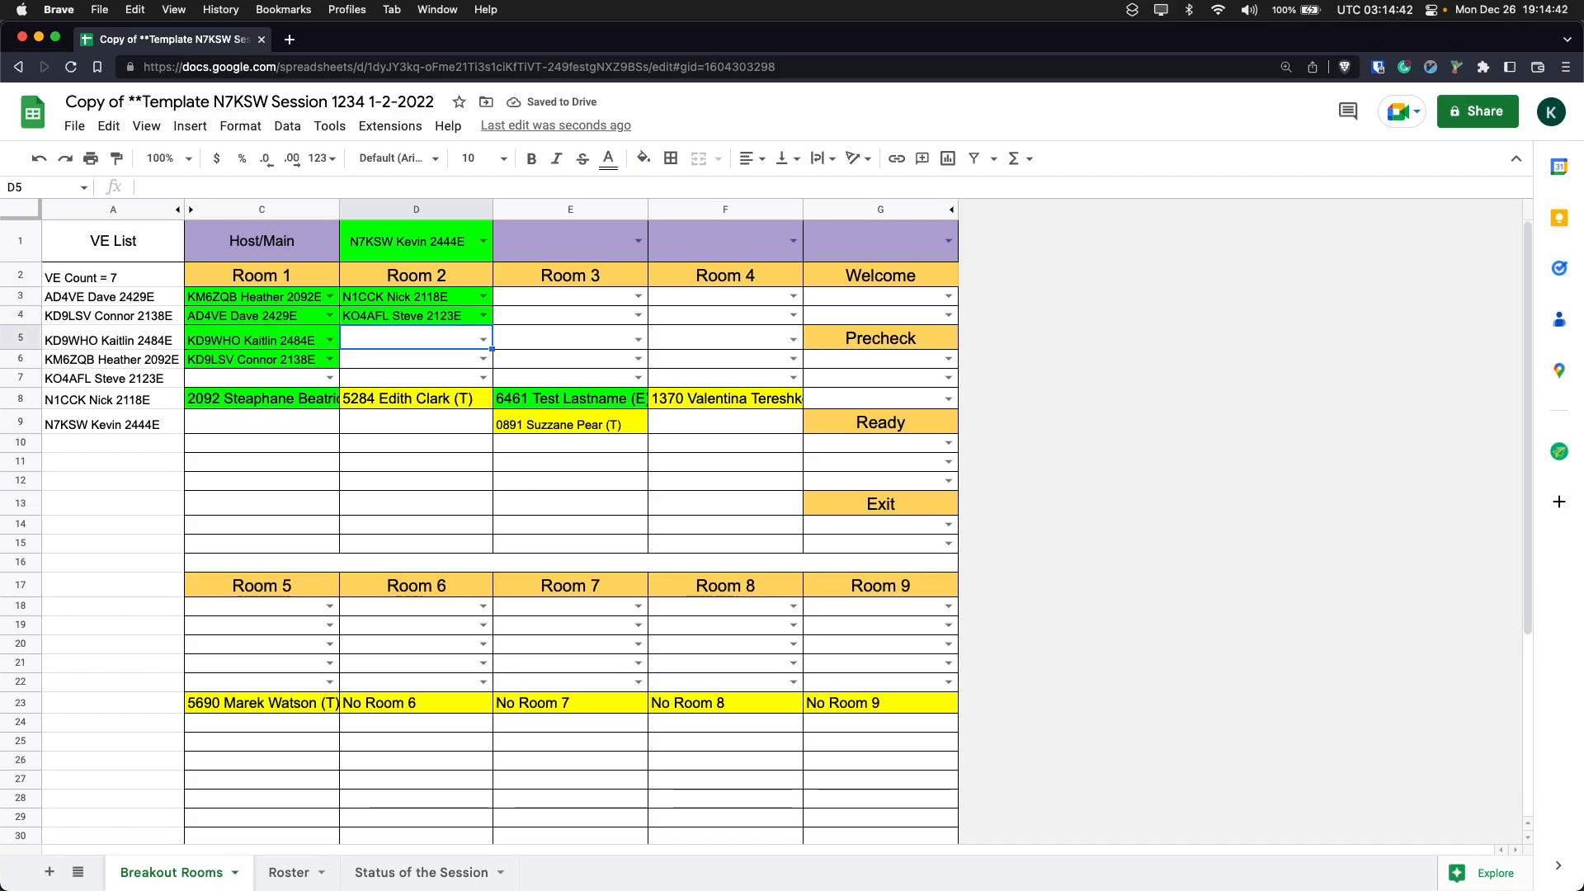
# - Undo the two examiner assignments in Room 2
pyautogui.press('super+z')
pyautogui.press('super+z')
# - Copy the two unassigned examiners from C35:C36 in the VE Arrived section and paste them into Room 2 at D3:D4
pyautogui.scroll(-5, 276, 710)
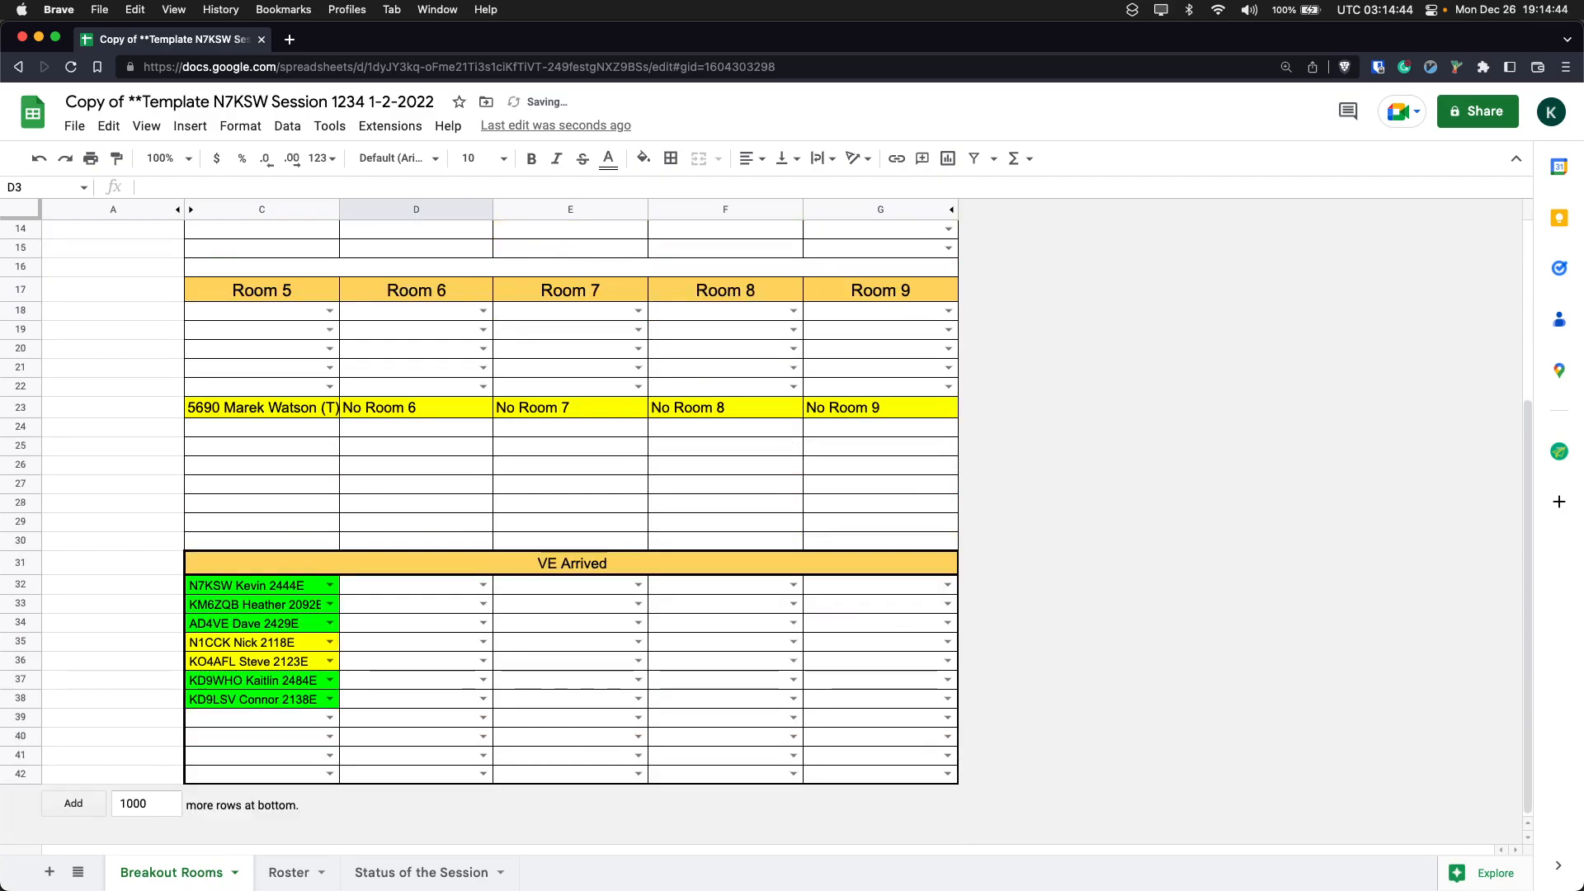
pyautogui.click(287, 645)
pyautogui.hotkey('shift', 'Down')
pyautogui.press('super+c')
pyautogui.press('Right')
pyautogui.press('Up')
pyautogui.press('Up')
pyautogui.press('Up')
pyautogui.press('Up')
pyautogui.press('Up')
pyautogui.press('Up')
pyautogui.press('Up')
pyautogui.press('Up')
pyautogui.press('Up')
pyautogui.press('Up')
pyautogui.press('Up')
pyautogui.press('Up')
pyautogui.press('Up')
pyautogui.press('Up')
pyautogui.press('Up')
pyautogui.press('Up')
pyautogui.press('Up')
pyautogui.press('Up')
pyautogui.press('Up')
pyautogui.press('Up')
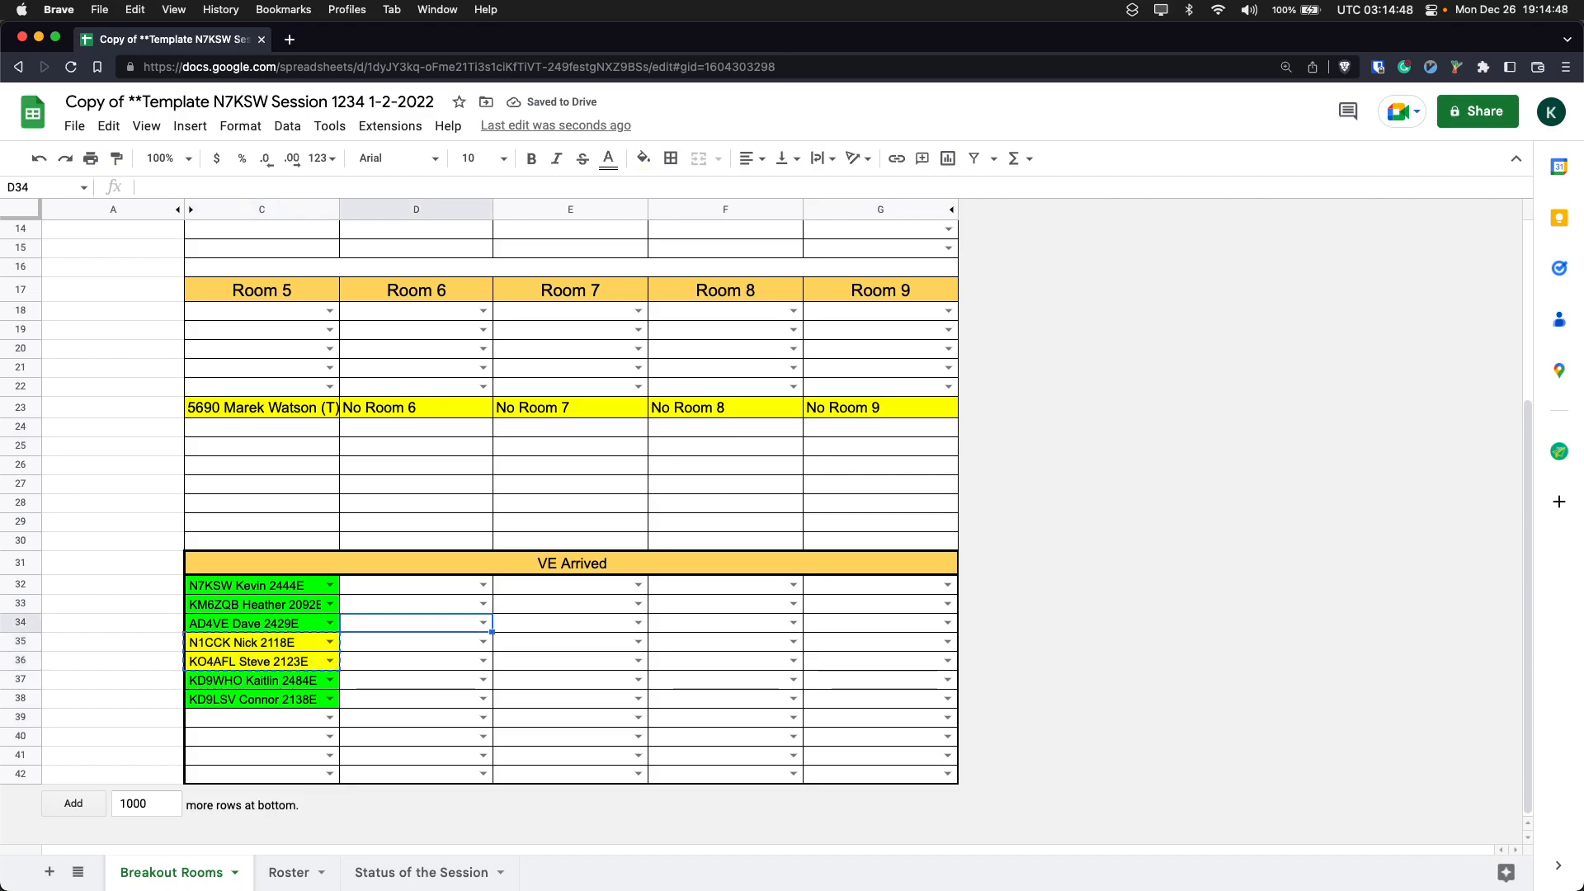
pyautogui.press('Up')
pyautogui.press('Up')
pyautogui.press('Up')
pyautogui.press('Up')
pyautogui.press('Up')
pyautogui.press('Up')
pyautogui.press('Up')
pyautogui.press('Up')
pyautogui.press('Up')
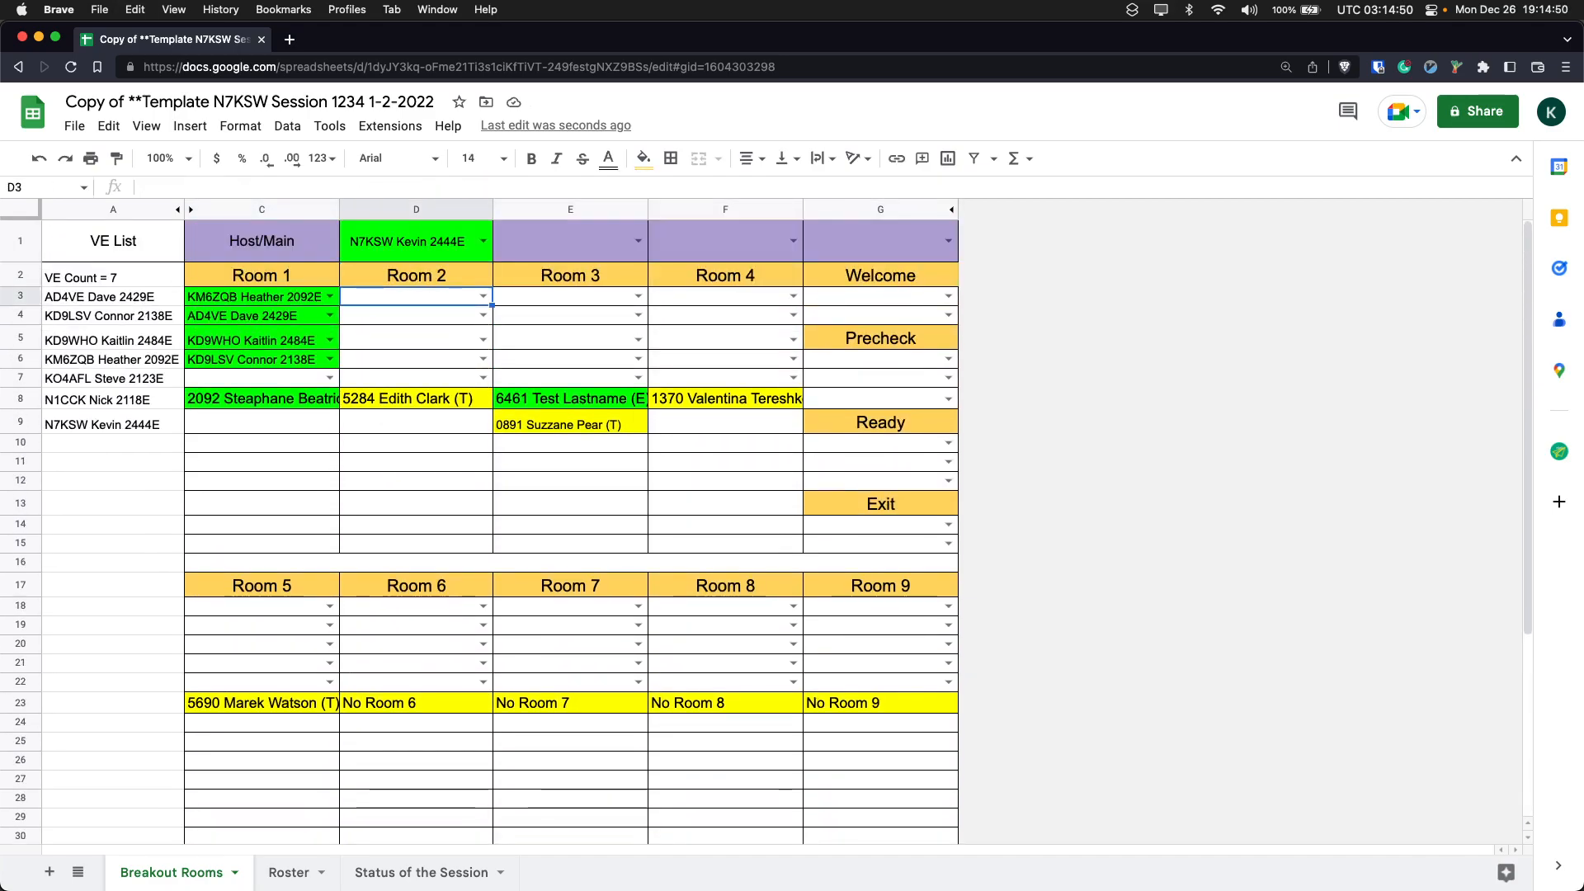
pyautogui.press('super+v')
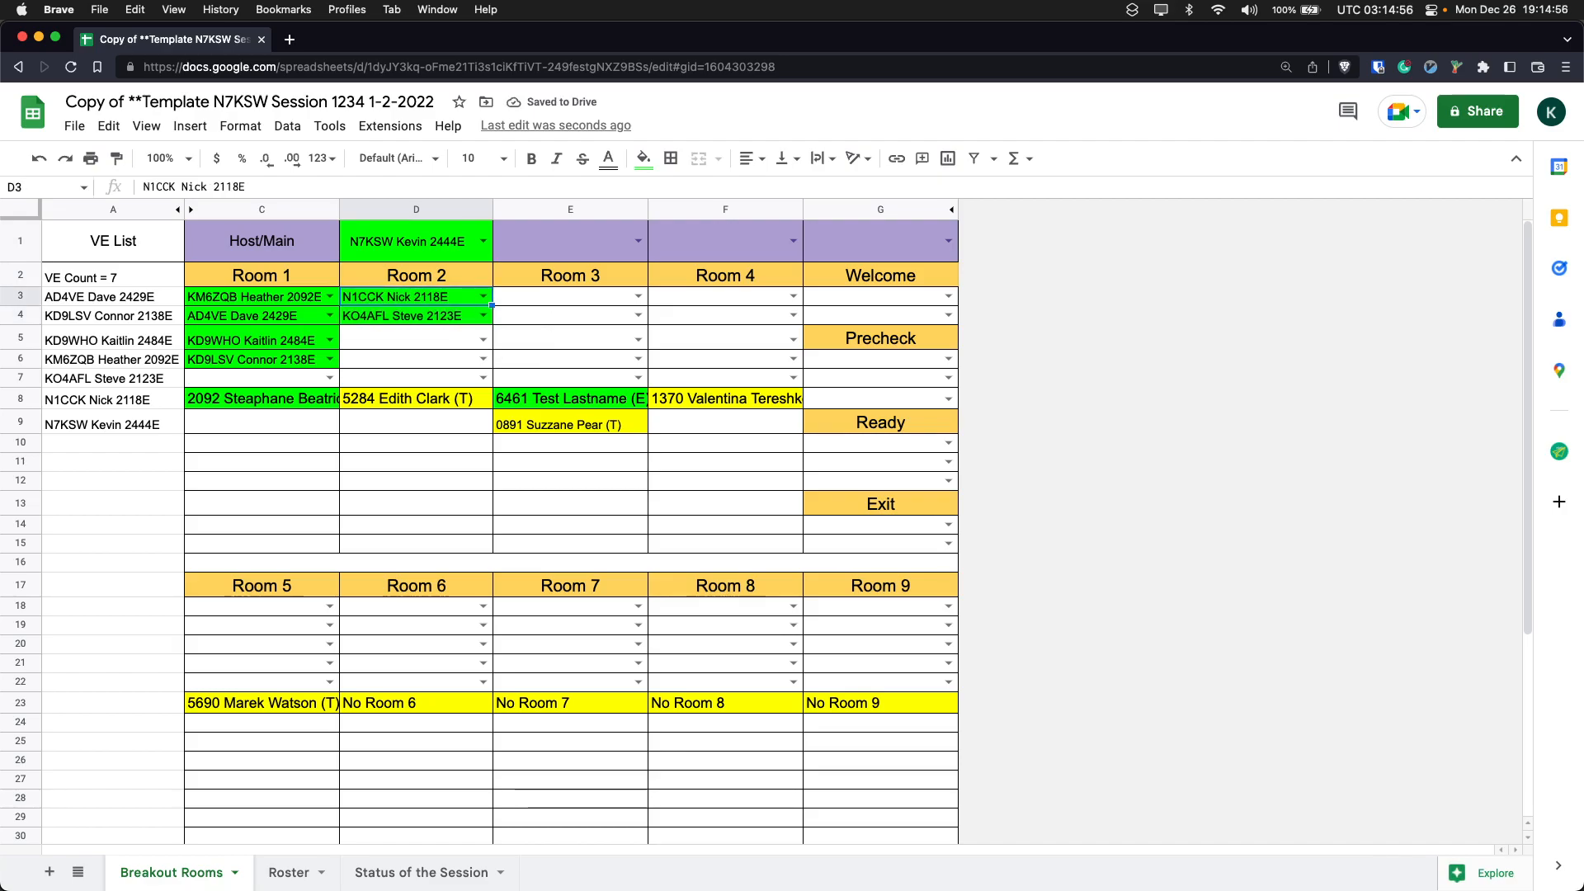
# - Enter the invalid text "a8shiouklns j" in D5 of Room 2 and view the cell's validation note
pyautogui.press('Down')
pyautogui.press('Down')
pyautogui.press('Down')
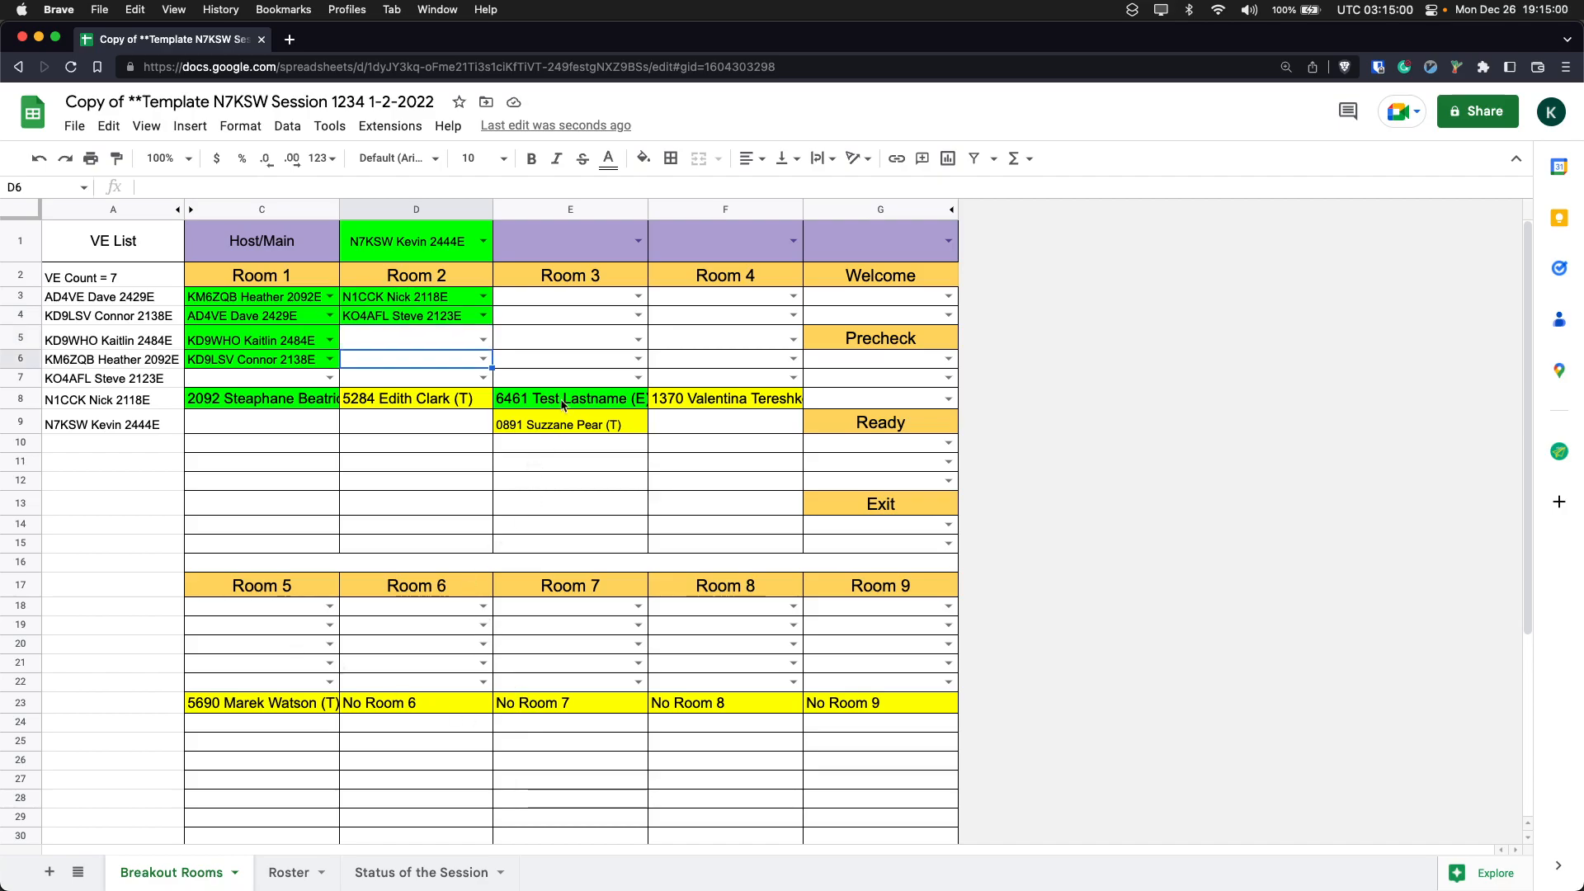
pyautogui.click(450, 350)
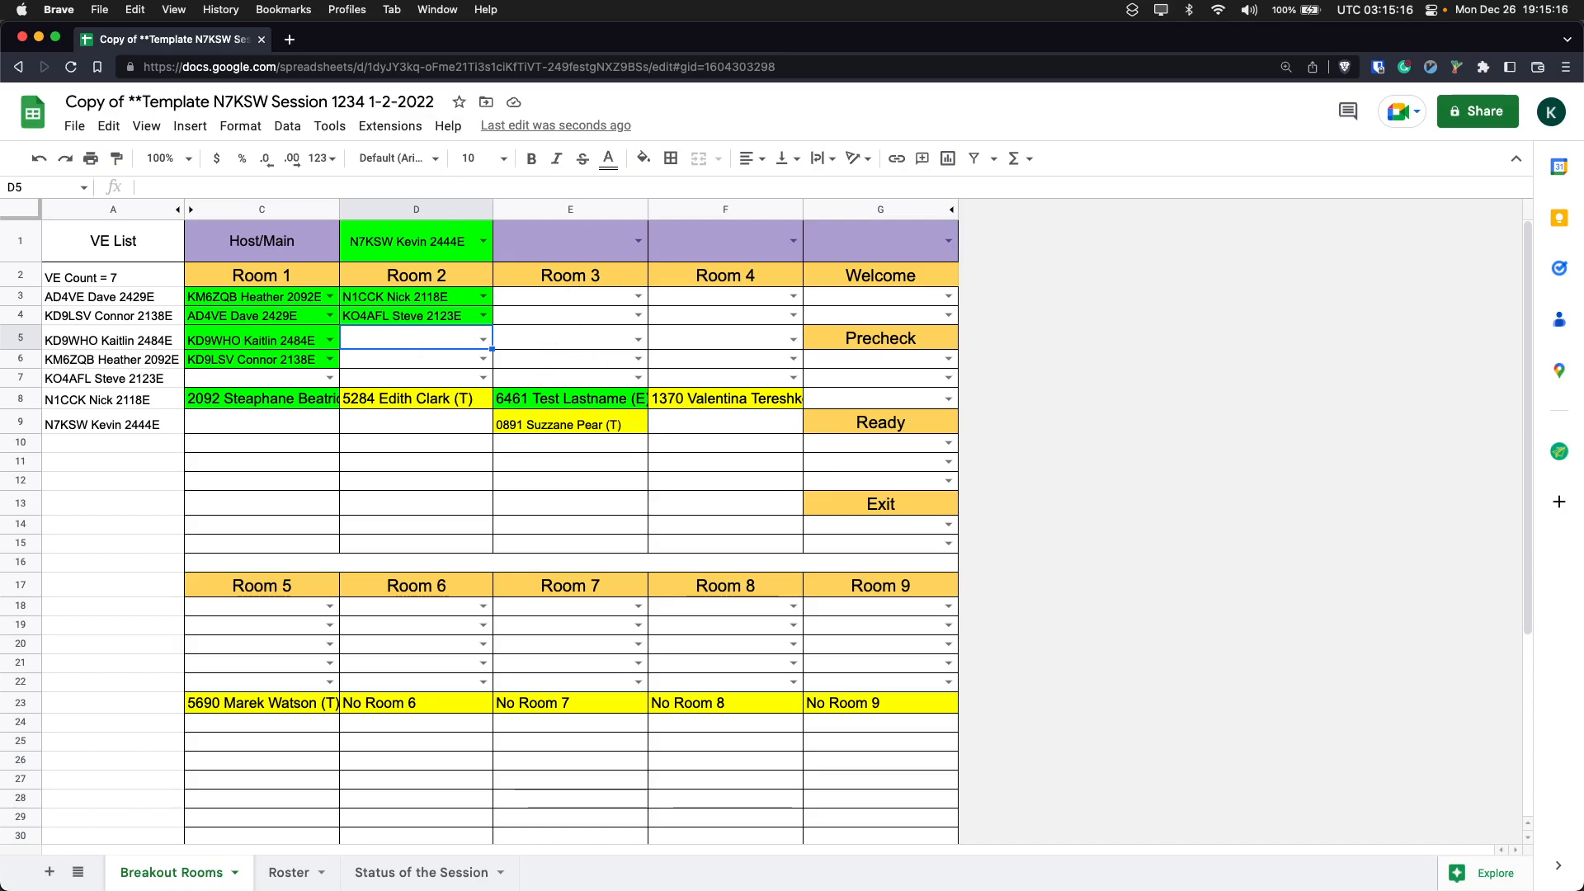
pyautogui.write('a8shiouklns j')
pyautogui.press('Tab')
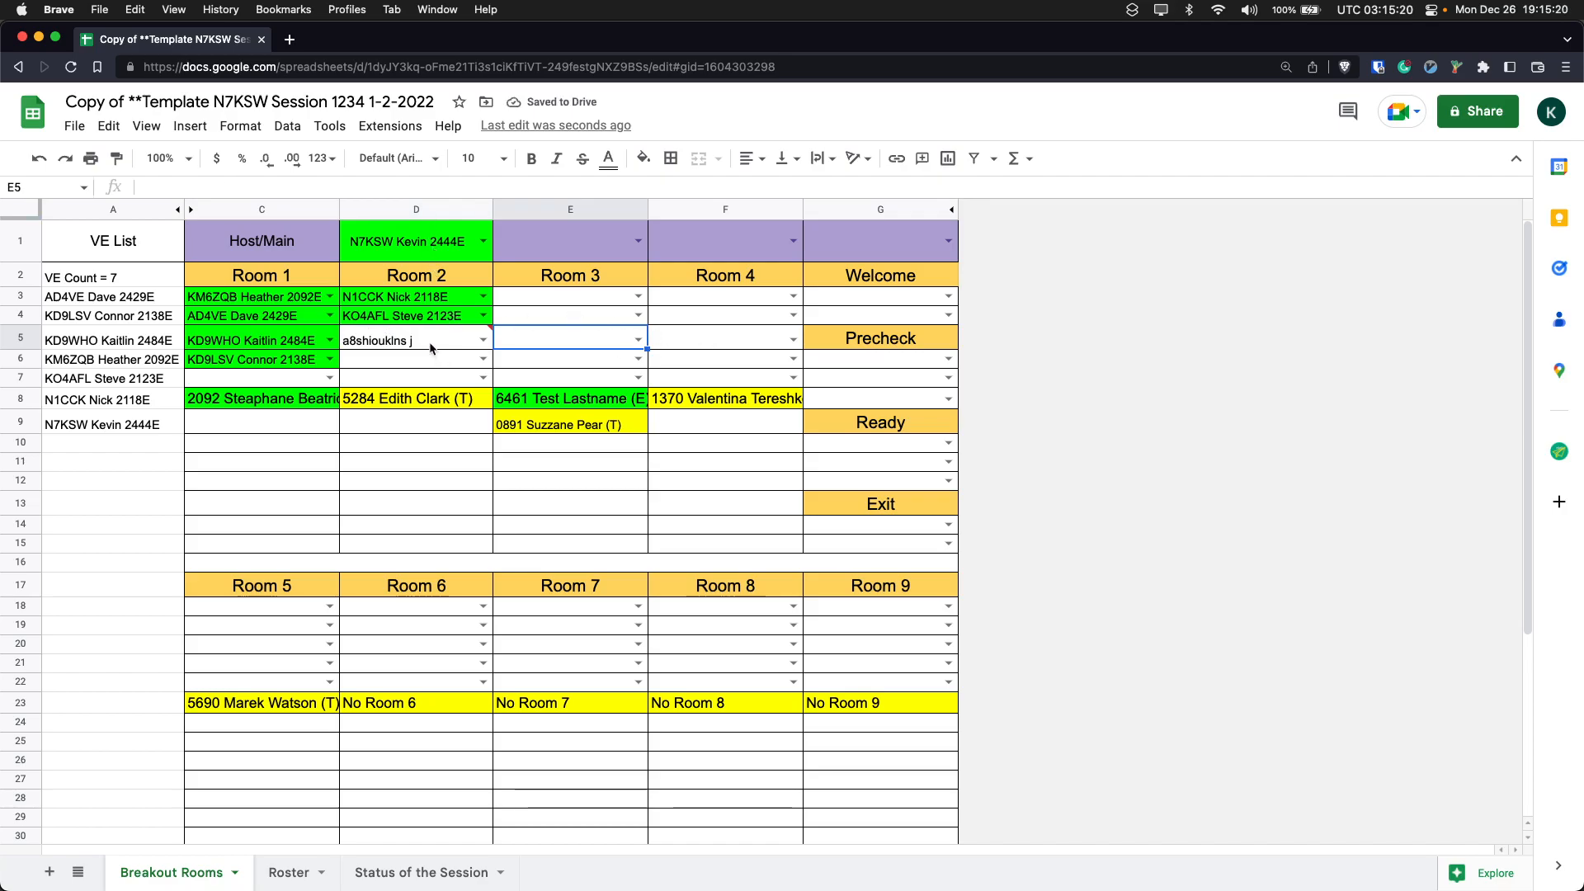
pyautogui.moveTo(431, 340)
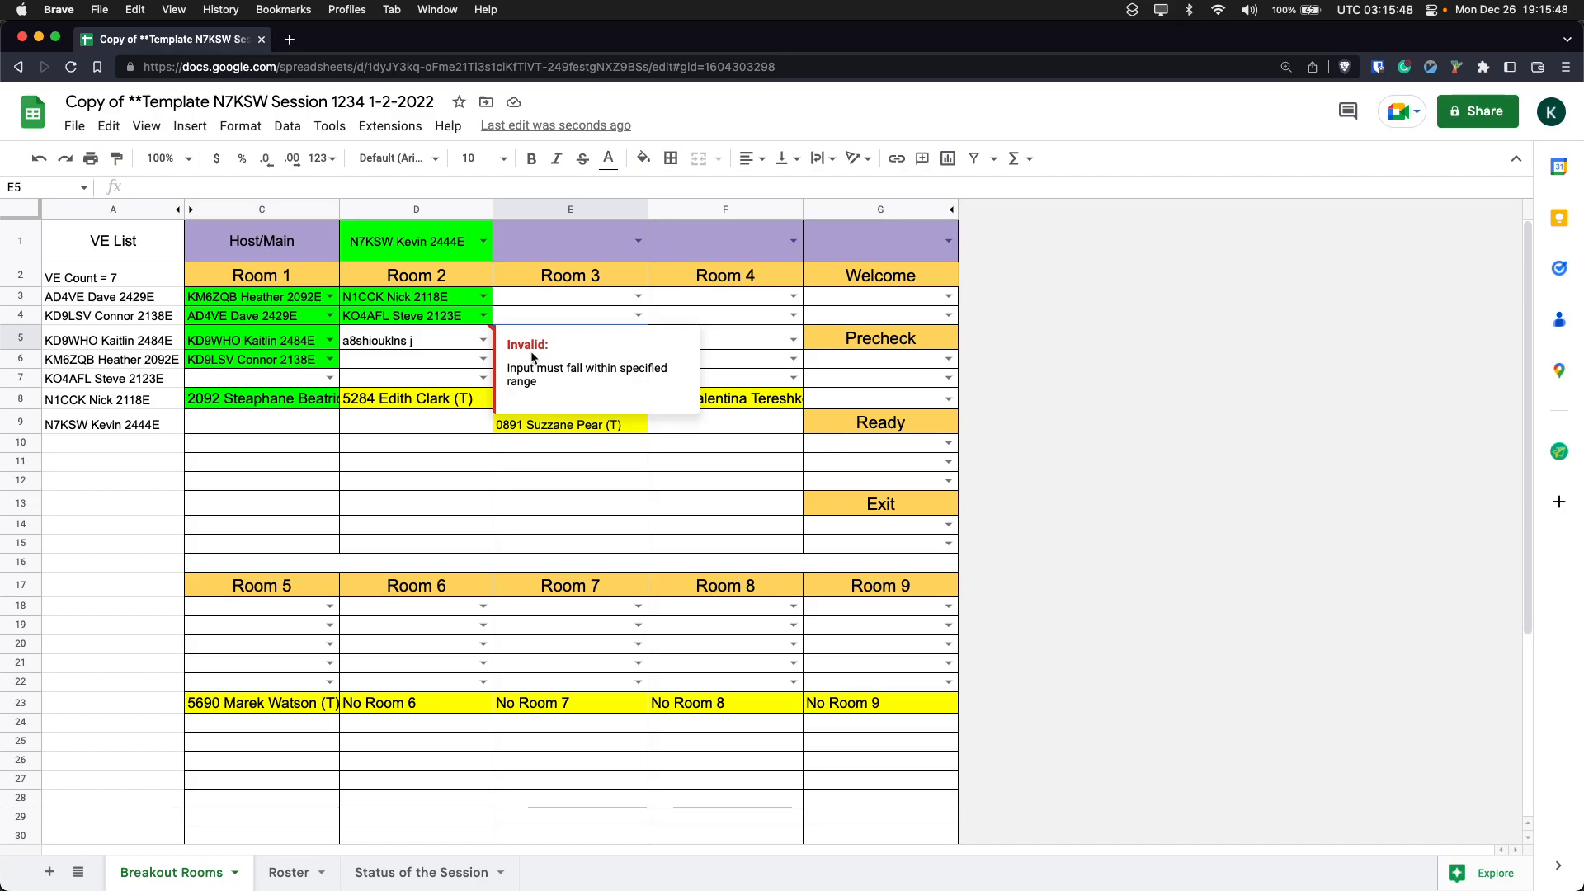
# - Clear the invalid text from D5 in Room 2
pyautogui.click(436, 344)
pyautogui.press('BackSpace')
# - Enter "Observer:" followed by the observer's first name in C7 of Room 1
pyautogui.press('Down')
pyautogui.press('Left')
pyautogui.press('Down')
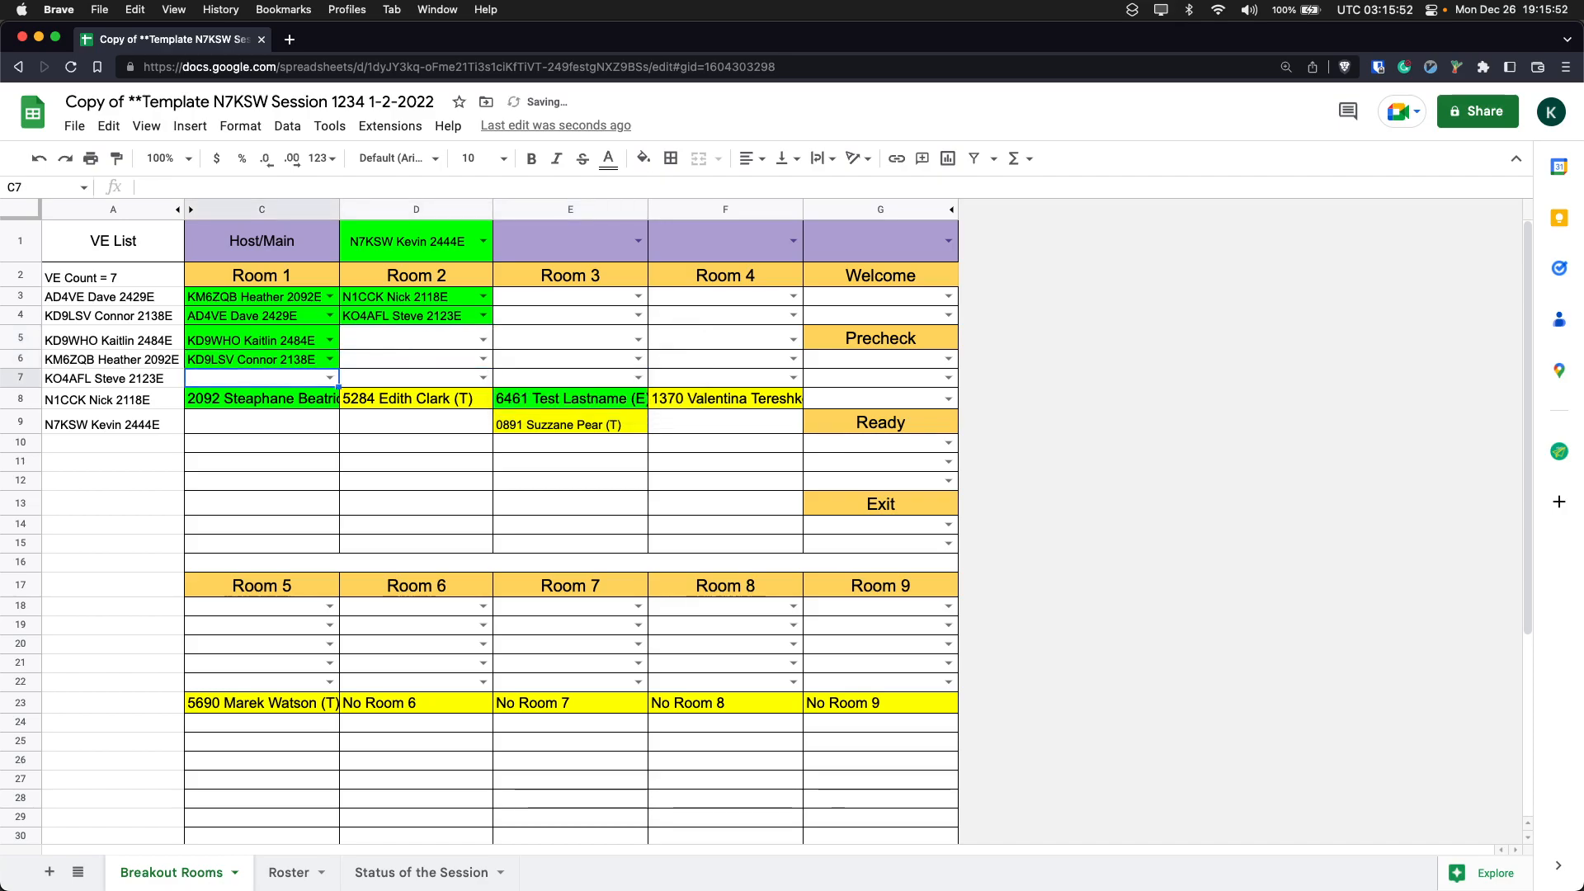
pyautogui.write('Observ')
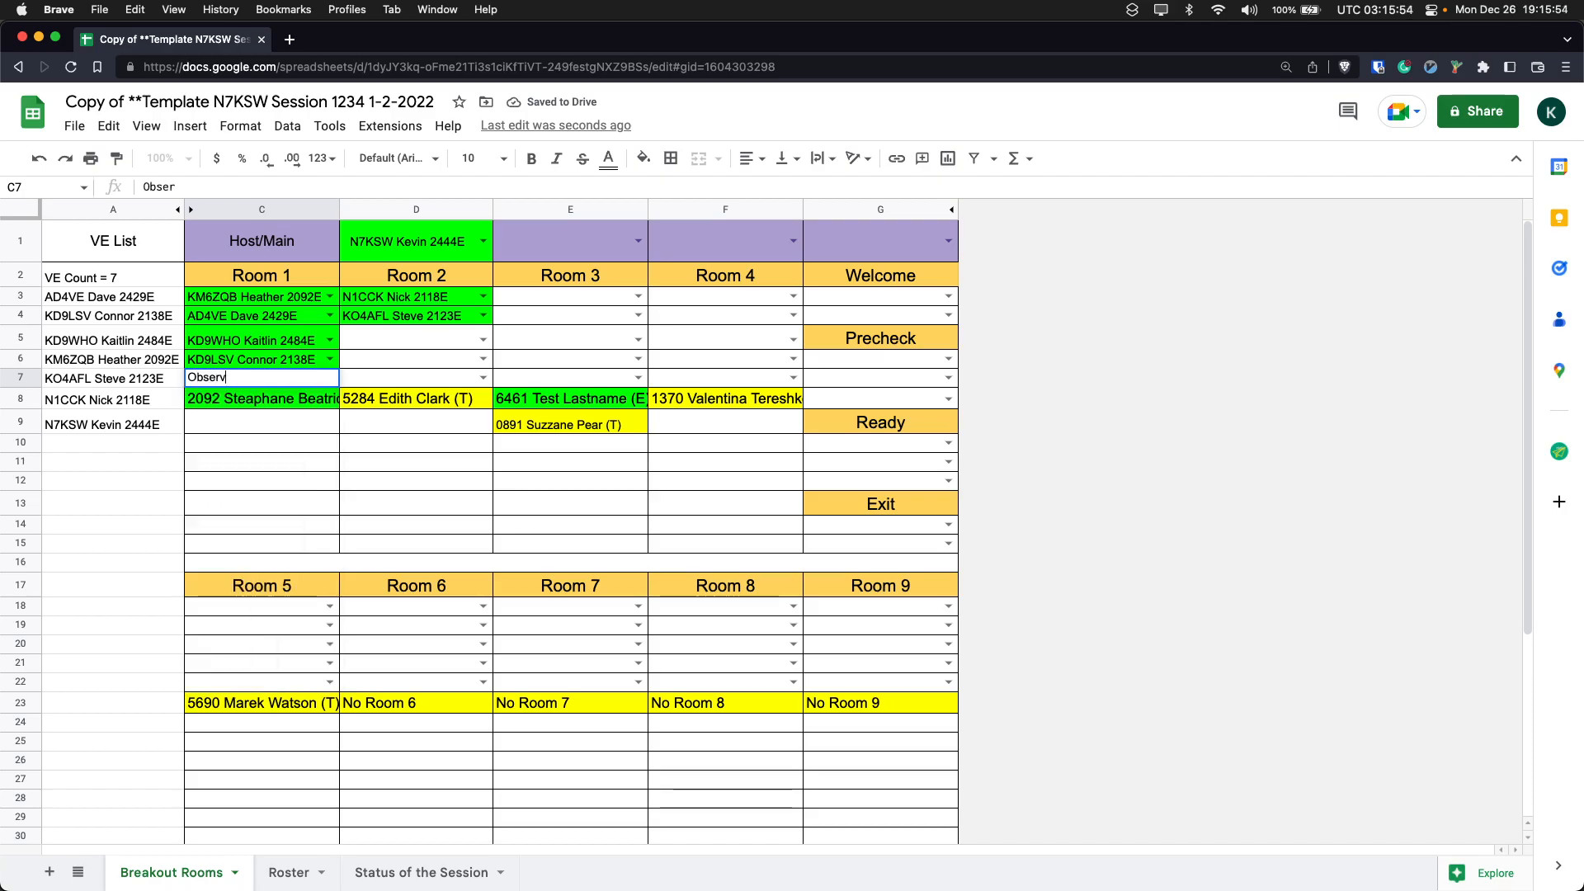
pyautogui.write('er: Josh')
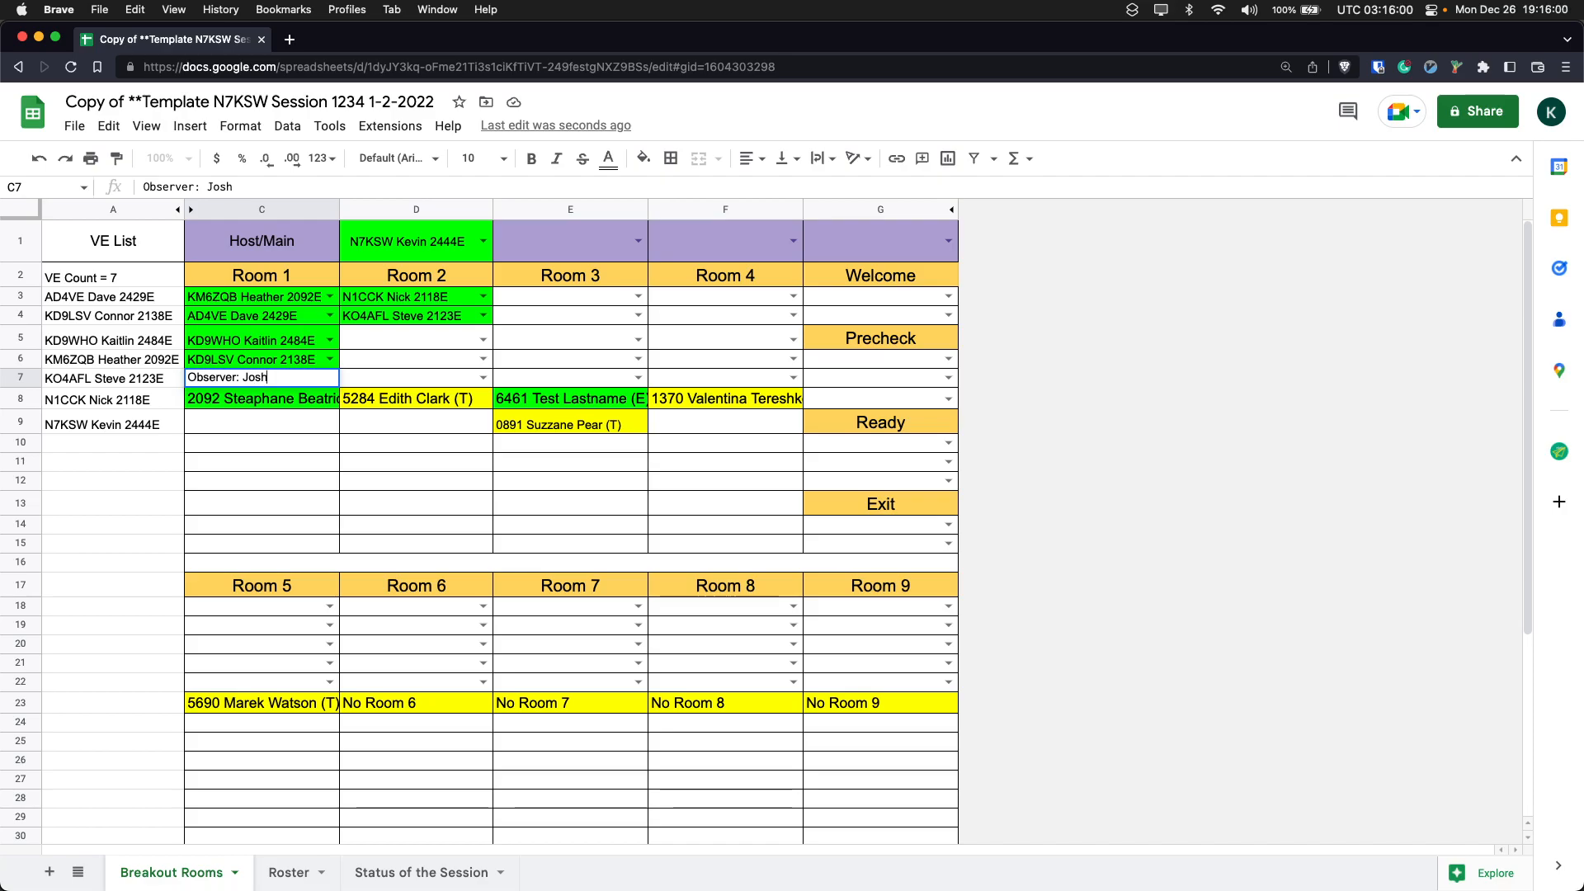
pyautogui.press('Tab')
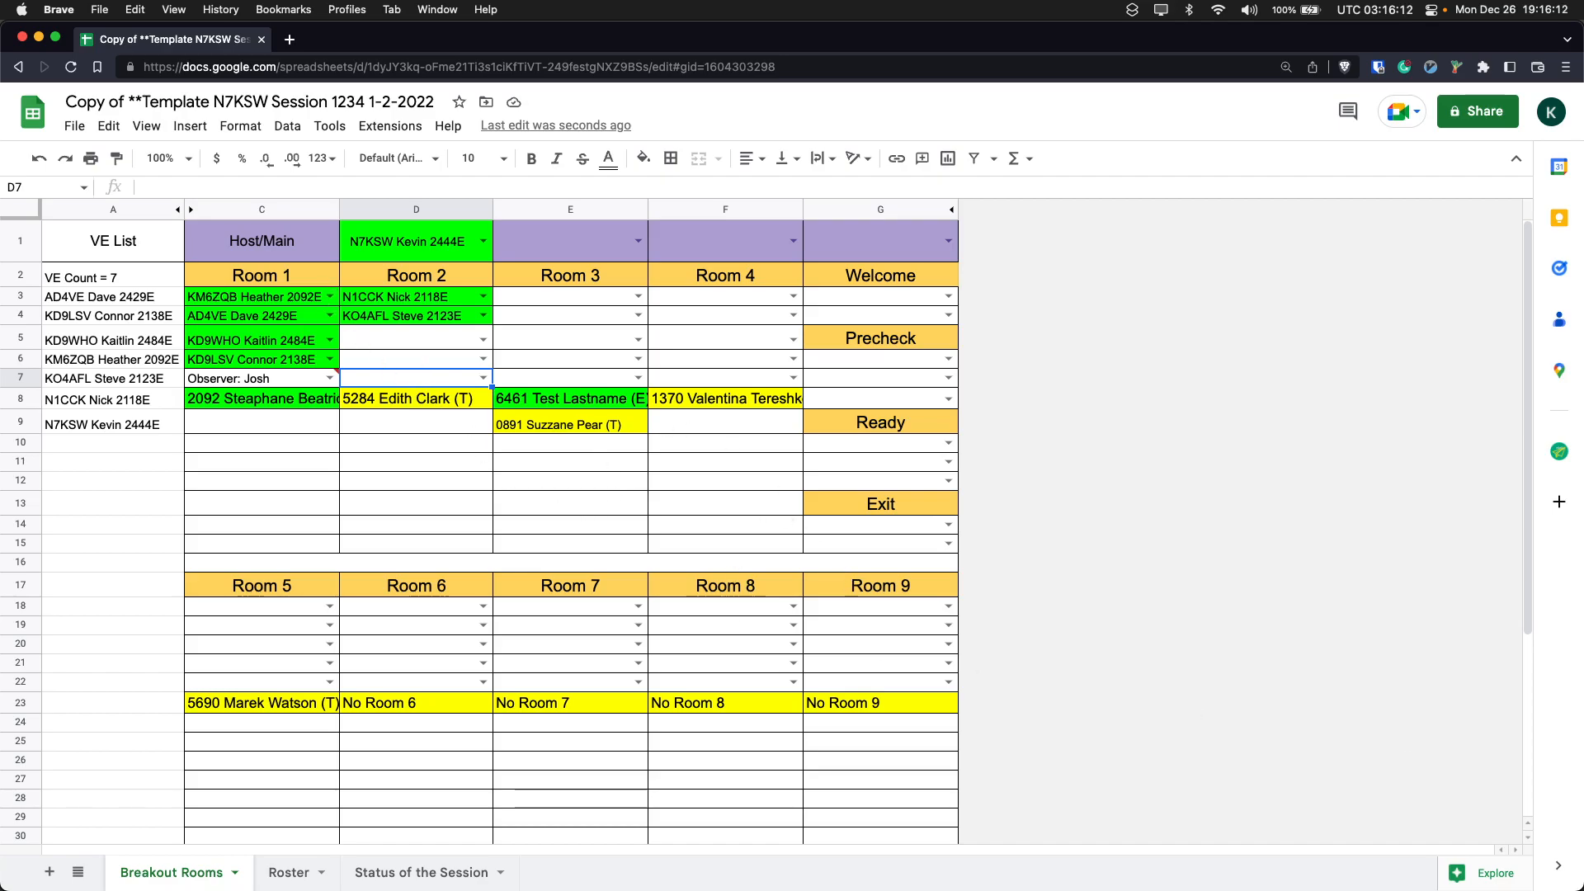
# - Copy the examiner in C6 of Room 1 and paste the entry into D5 of Room 2
pyautogui.click(357, 316)
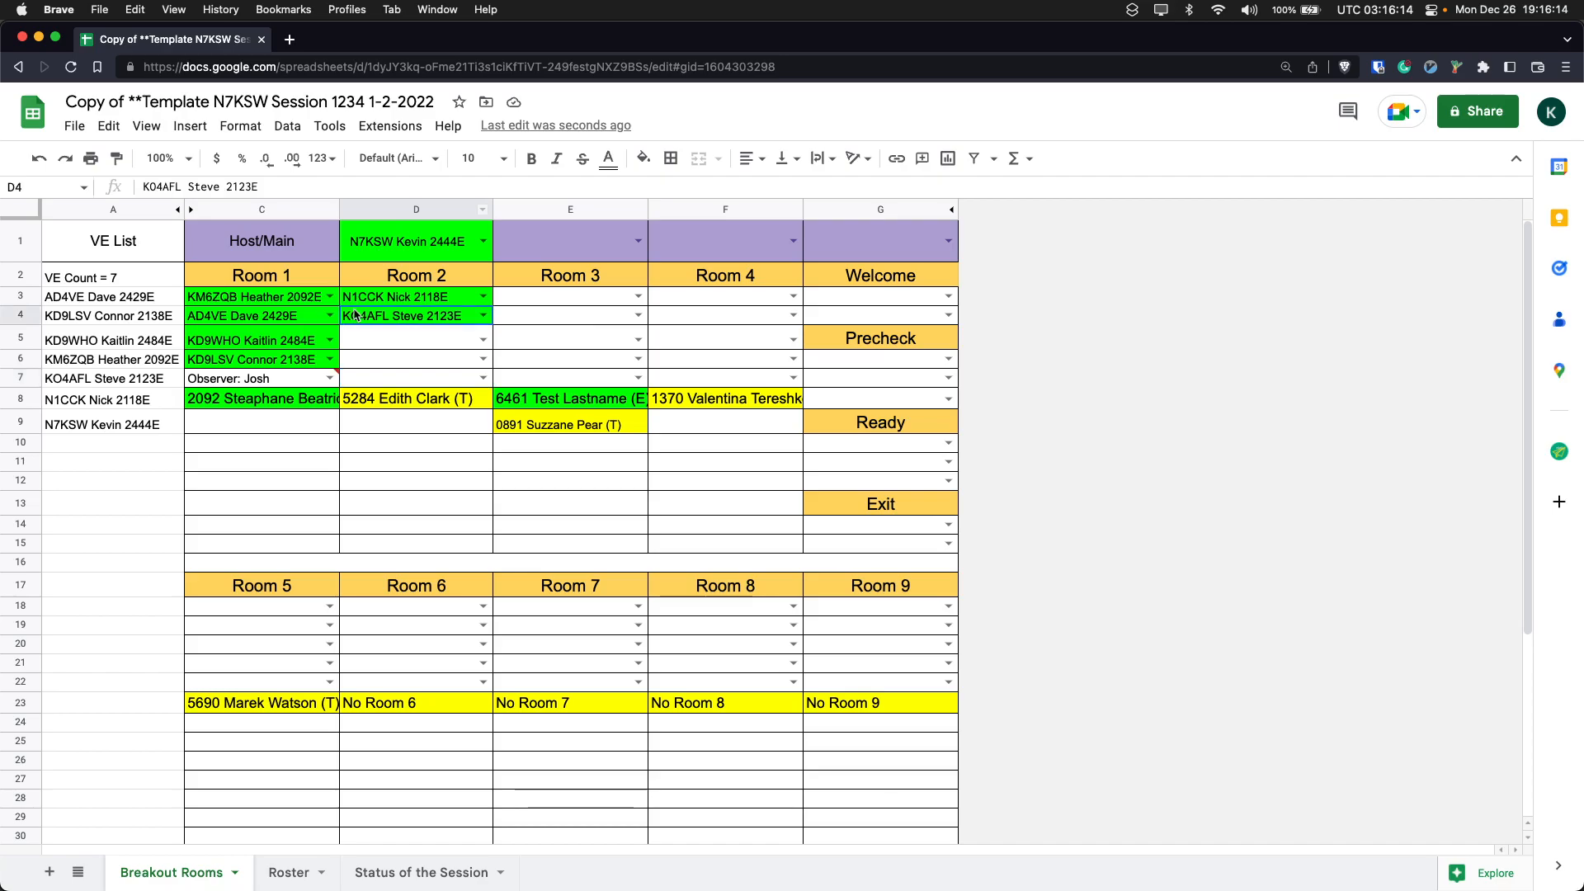
pyautogui.click(273, 343)
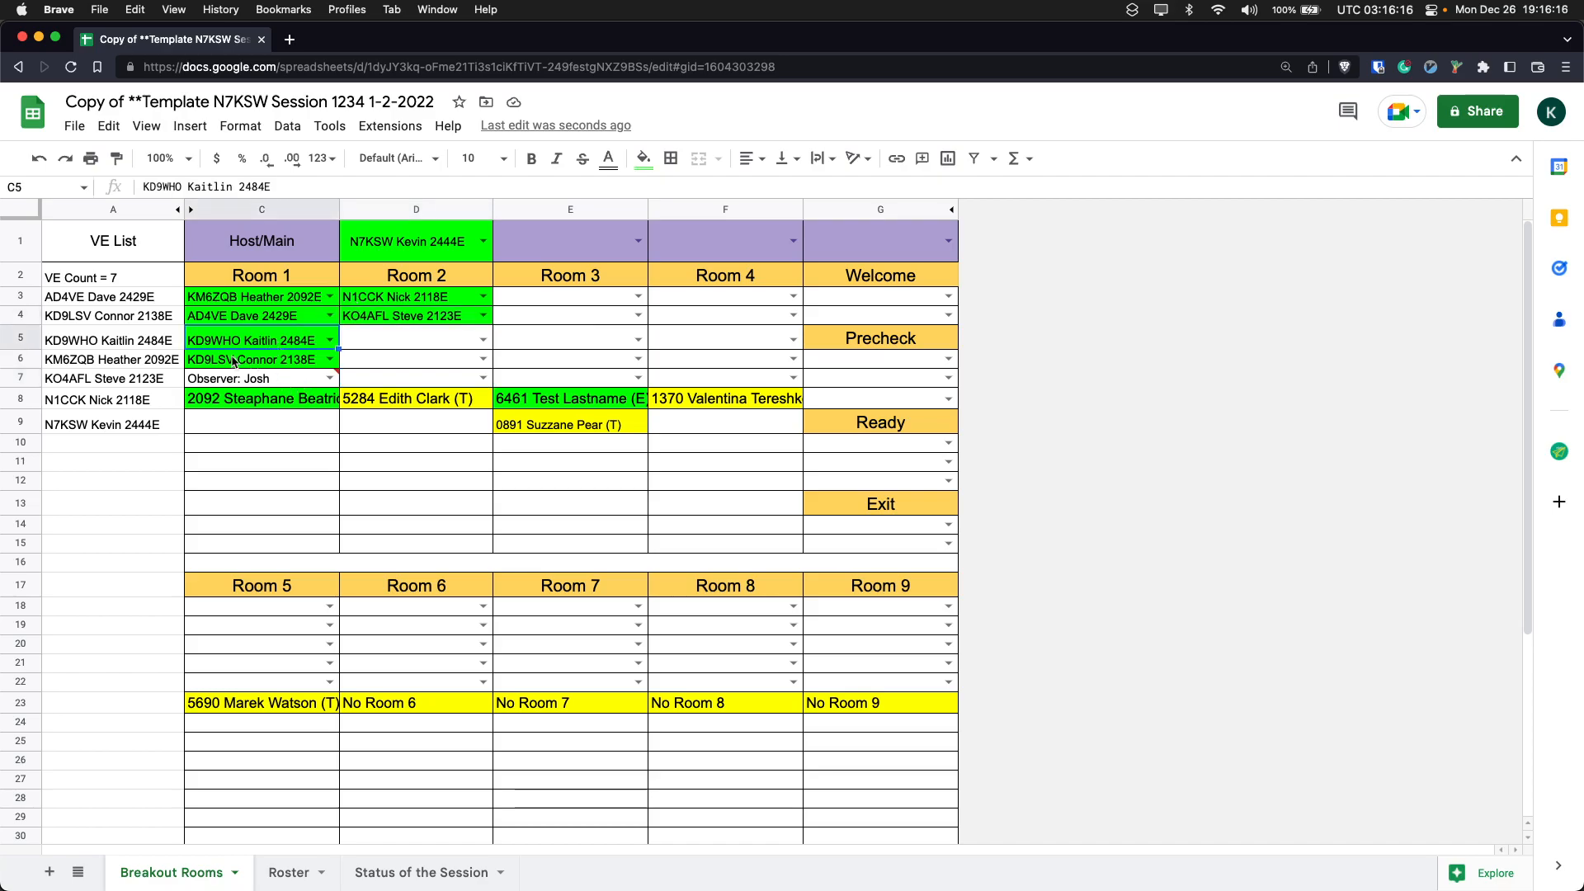
pyautogui.click(314, 378)
pyautogui.click(283, 360)
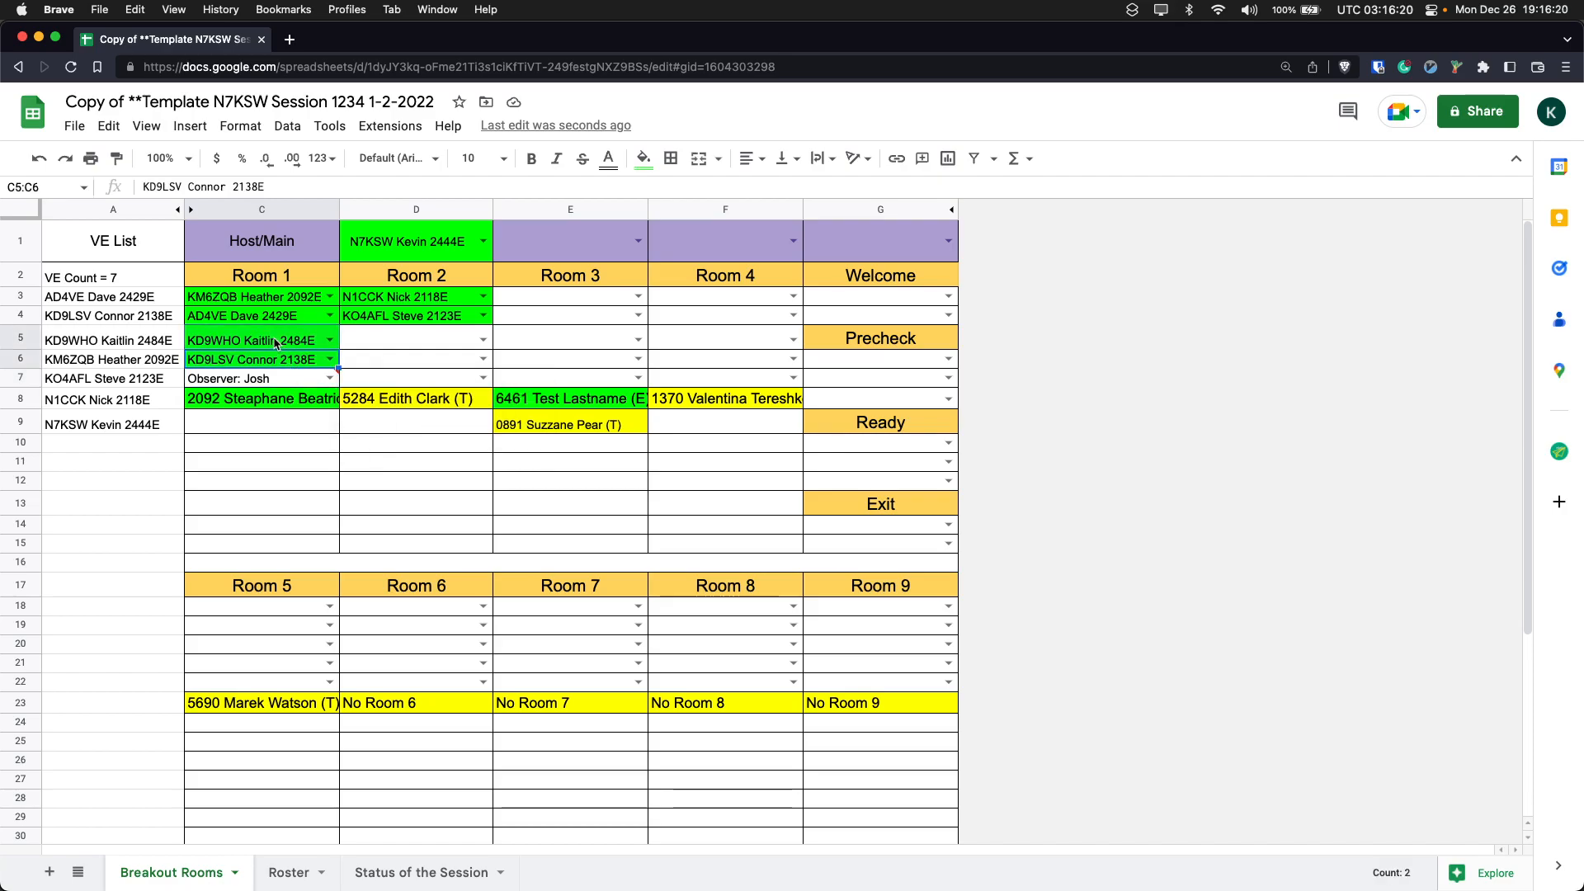
pyautogui.click(386, 365)
pyautogui.click(283, 363)
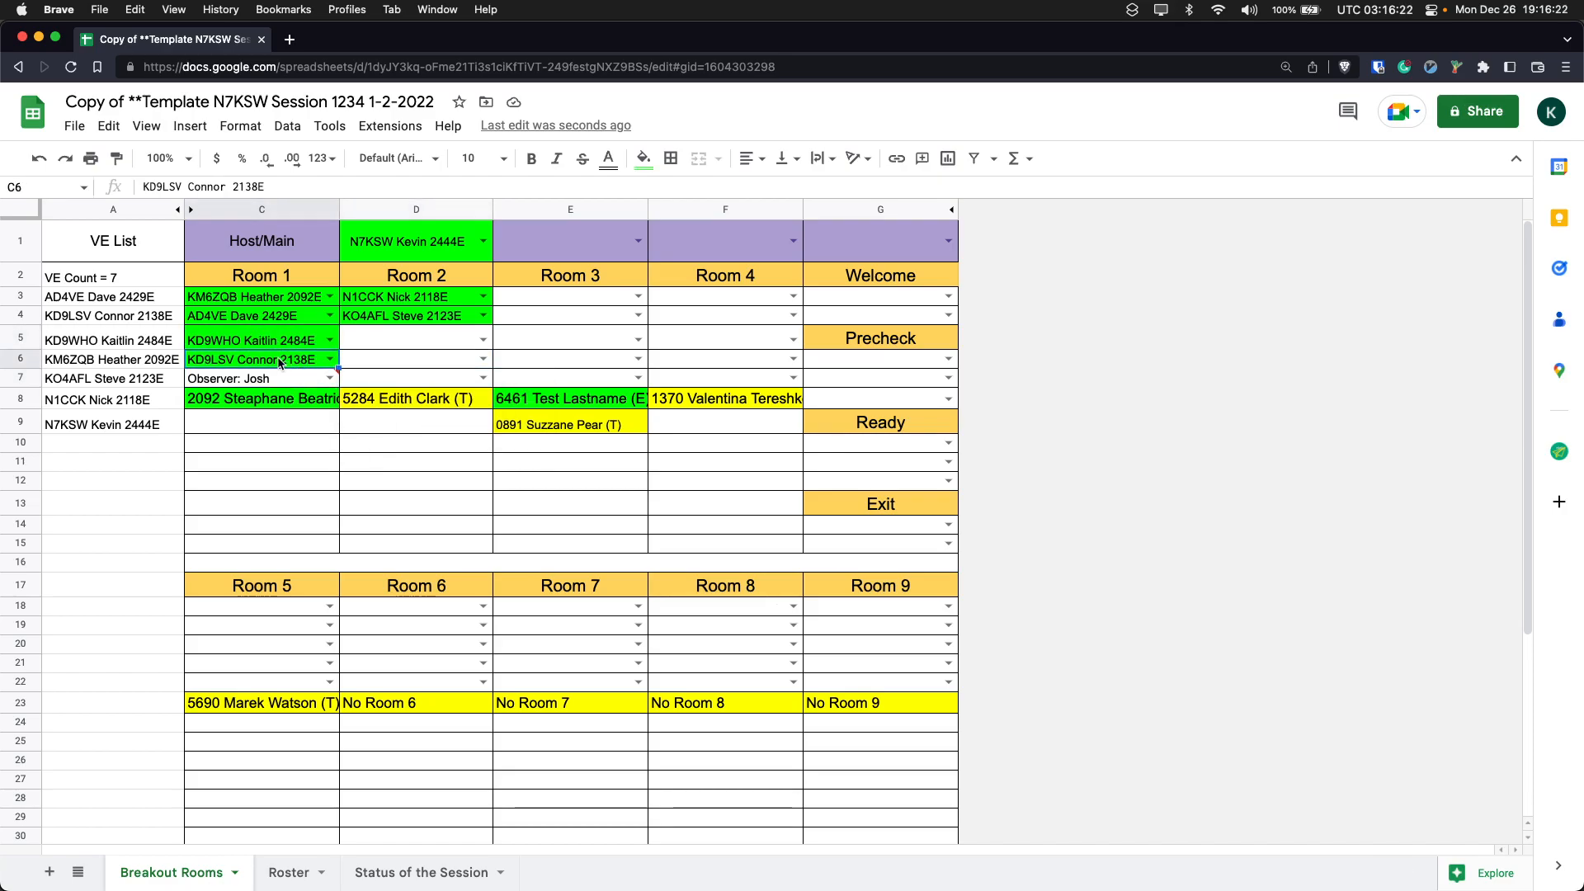
pyautogui.press('super+c')
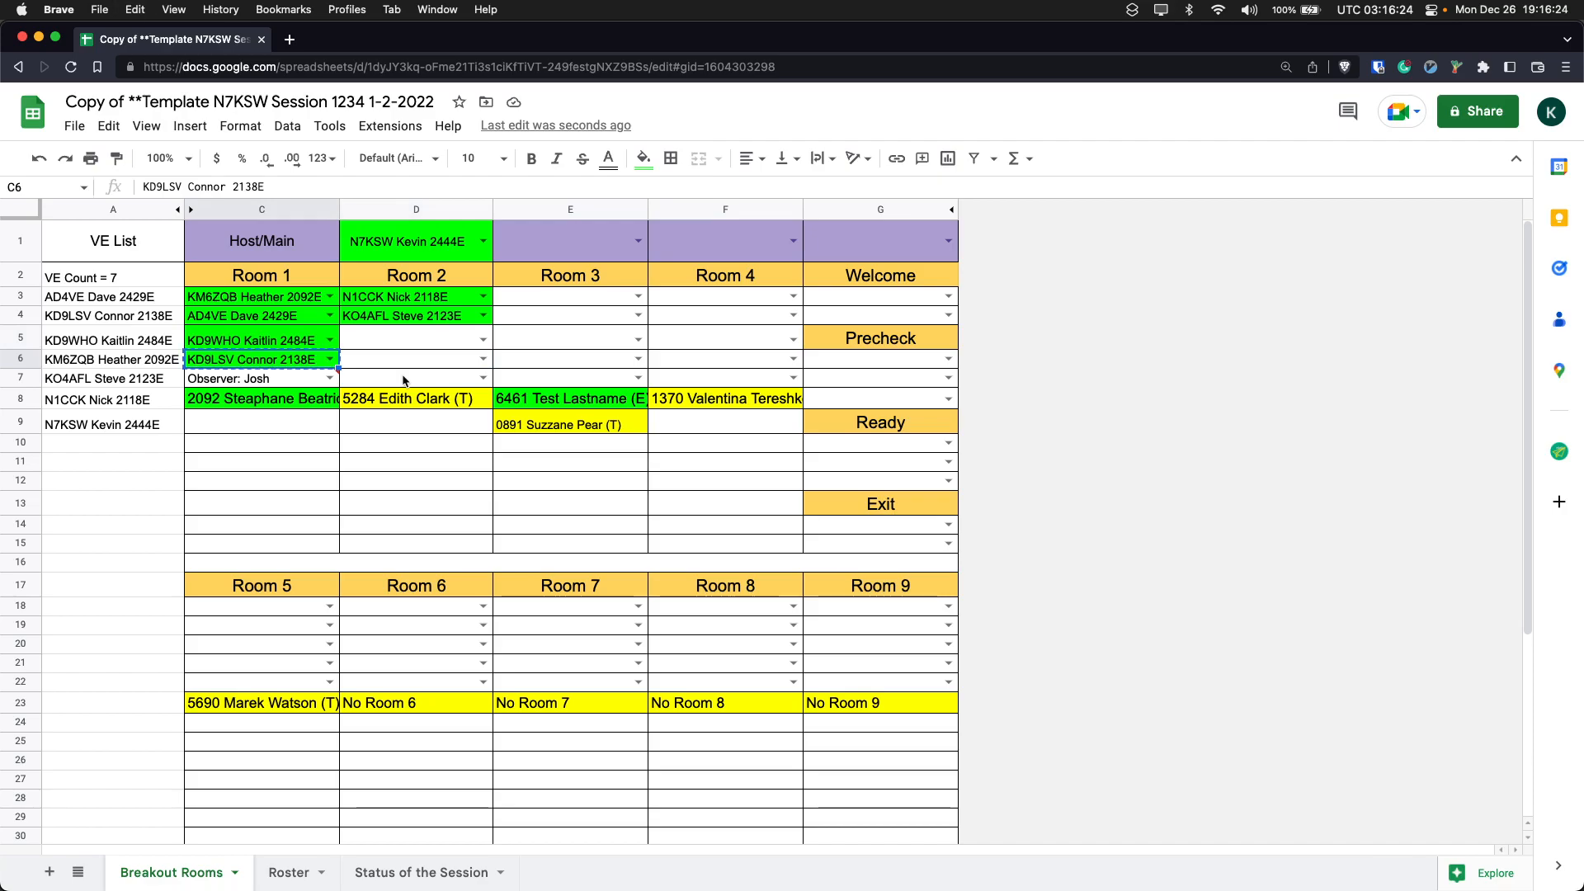
pyautogui.click(435, 332)
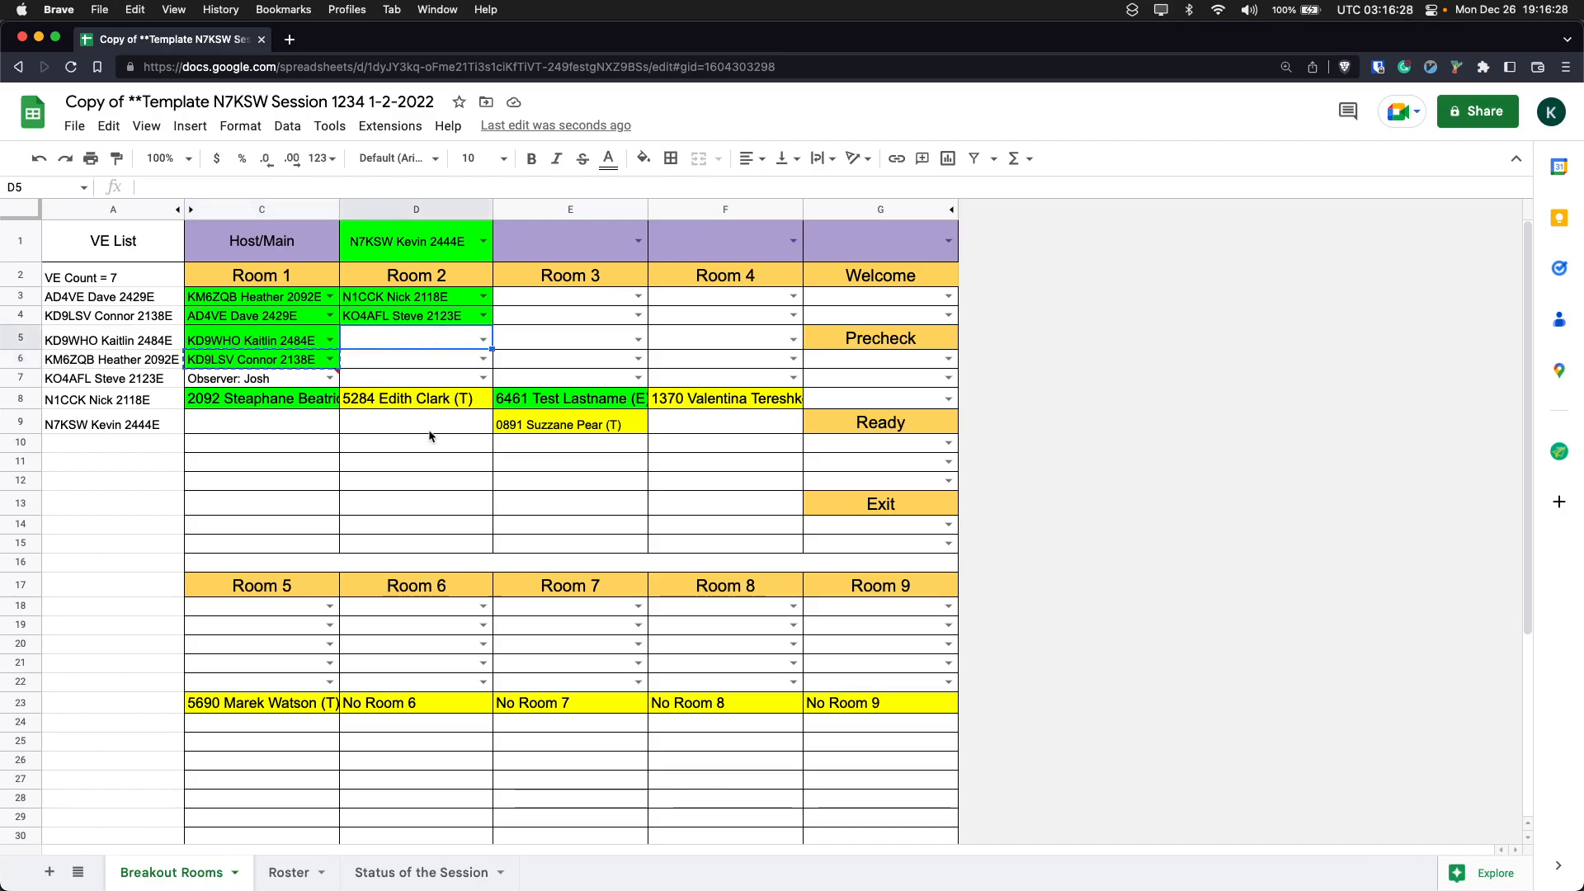
pyautogui.press('super+v')
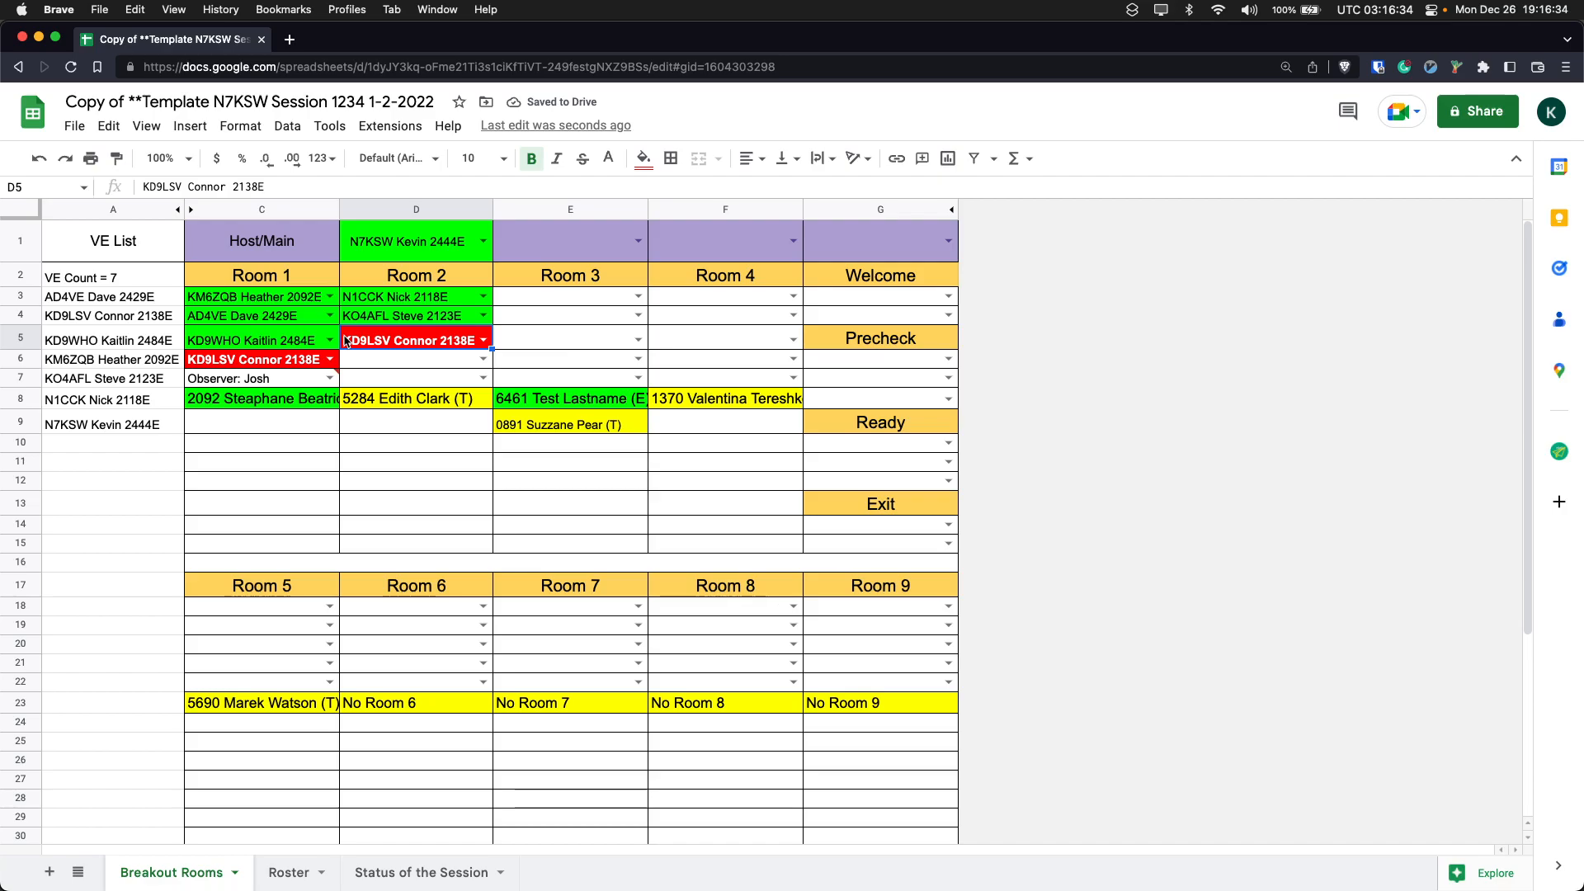
# - Re-enter the same examiner in D5 of Room 2, looking the entry up by the examiner's number
pyautogui.write('2183')
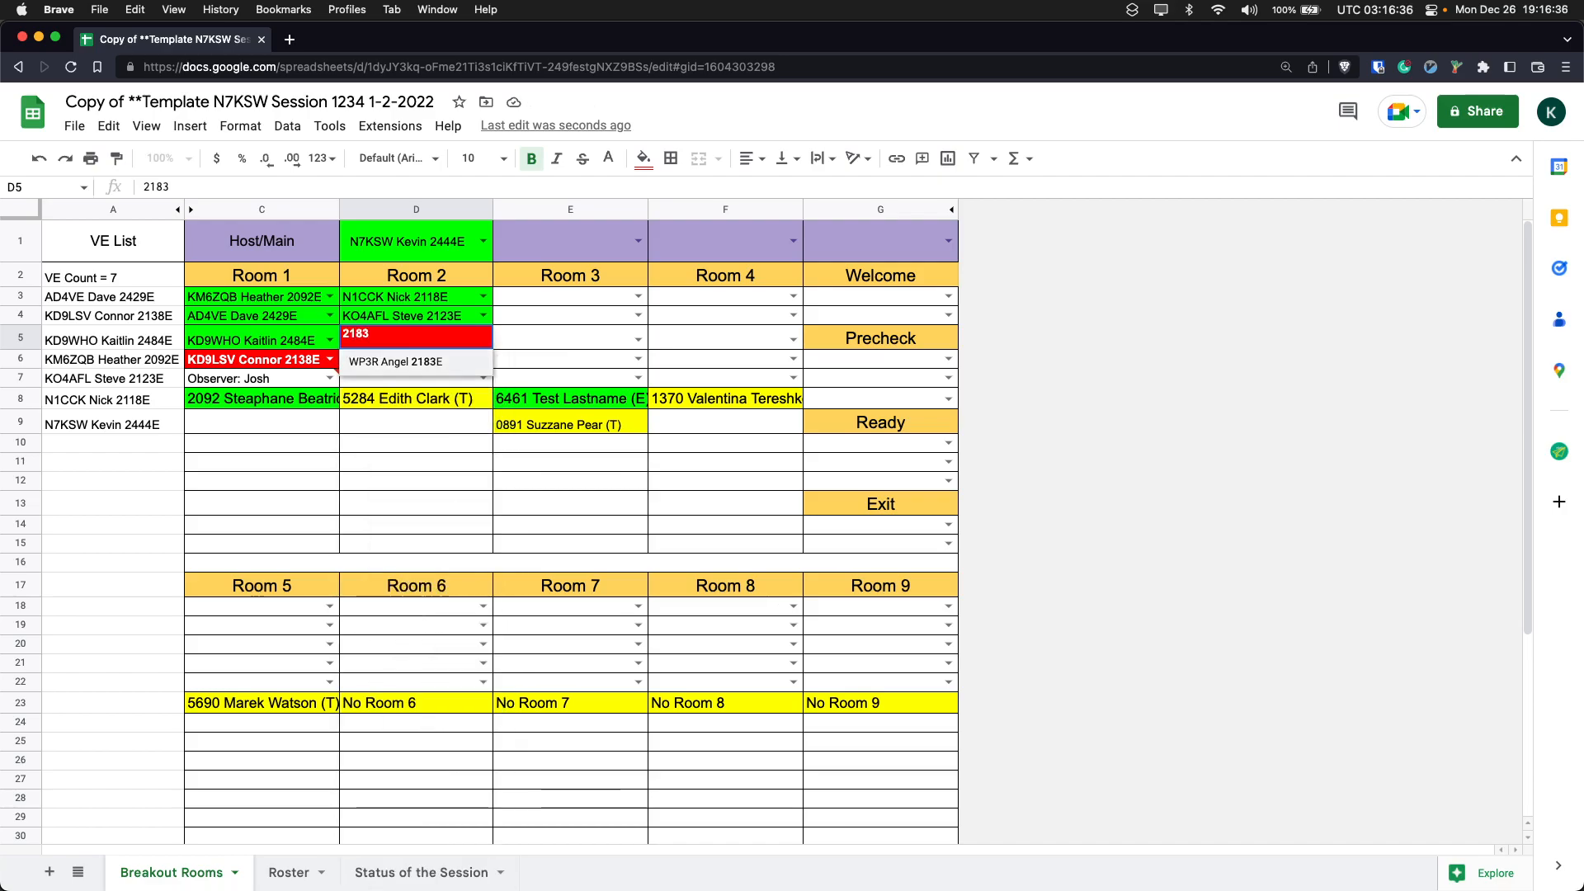
pyautogui.press('BackSpace')
pyautogui.press('BackSpace')
pyautogui.write('389')
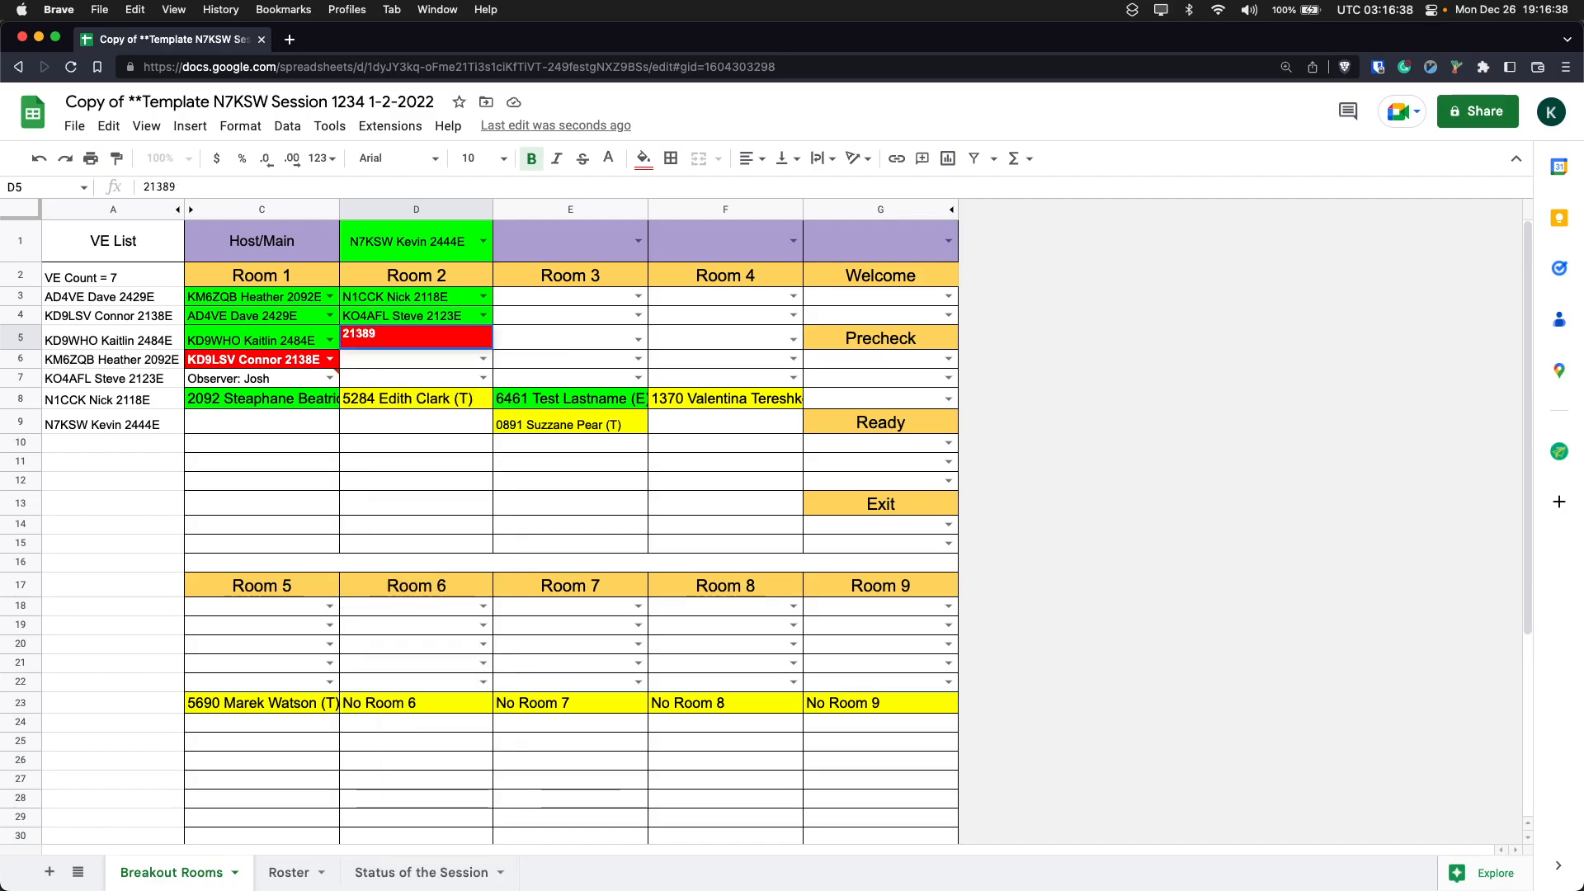
pyautogui.press('Down')
pyautogui.press('Return')
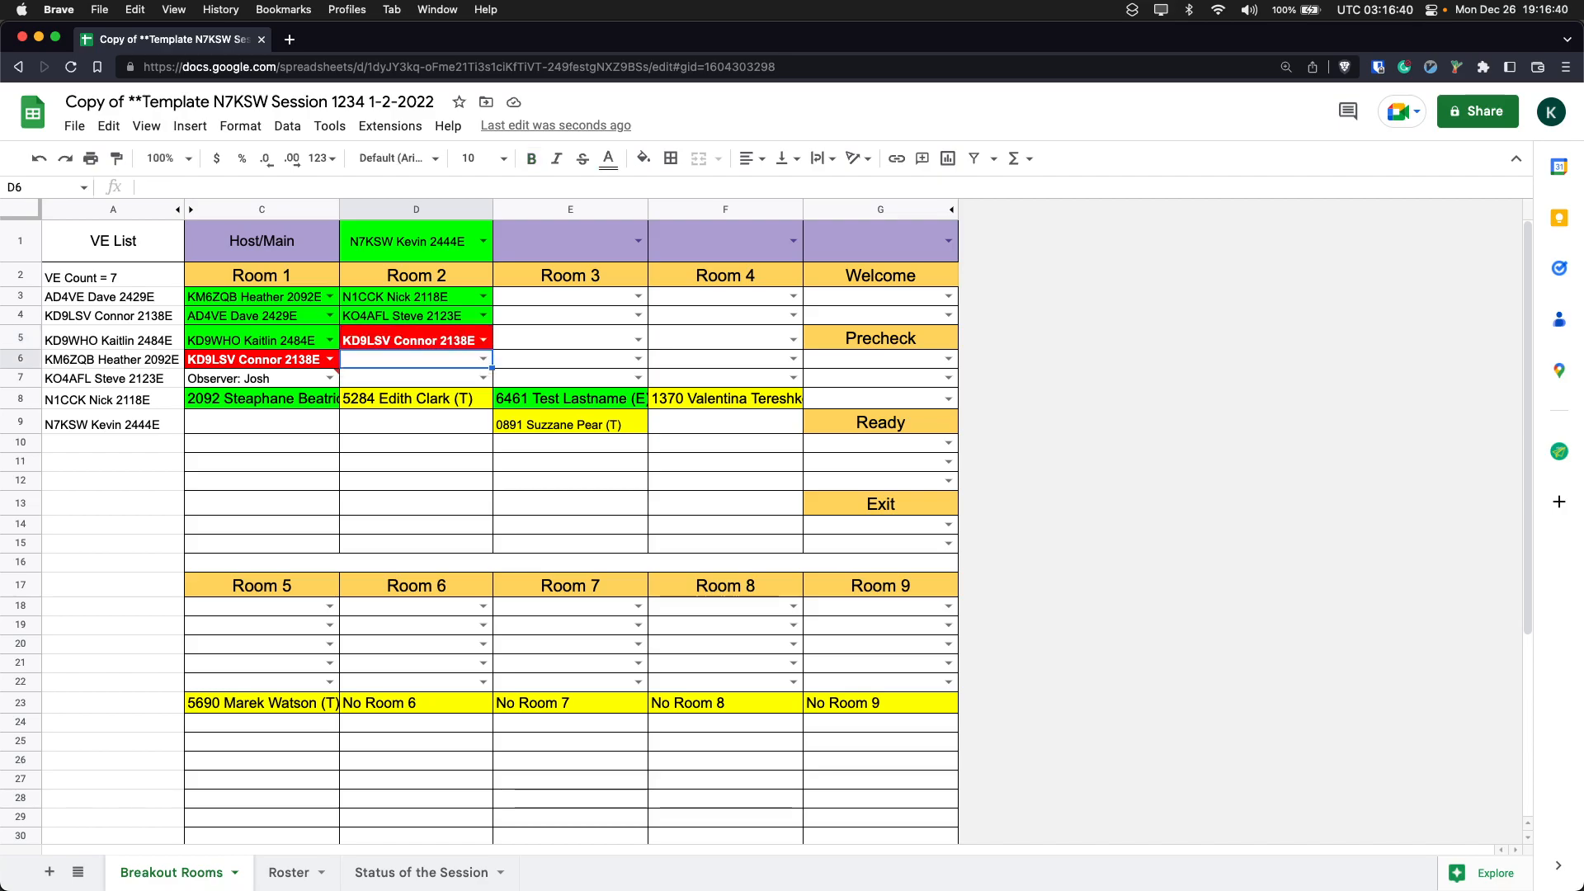
# - Remove the duplicate assignment by clearing the examiner from C6 of Room 1
pyautogui.press('Left')
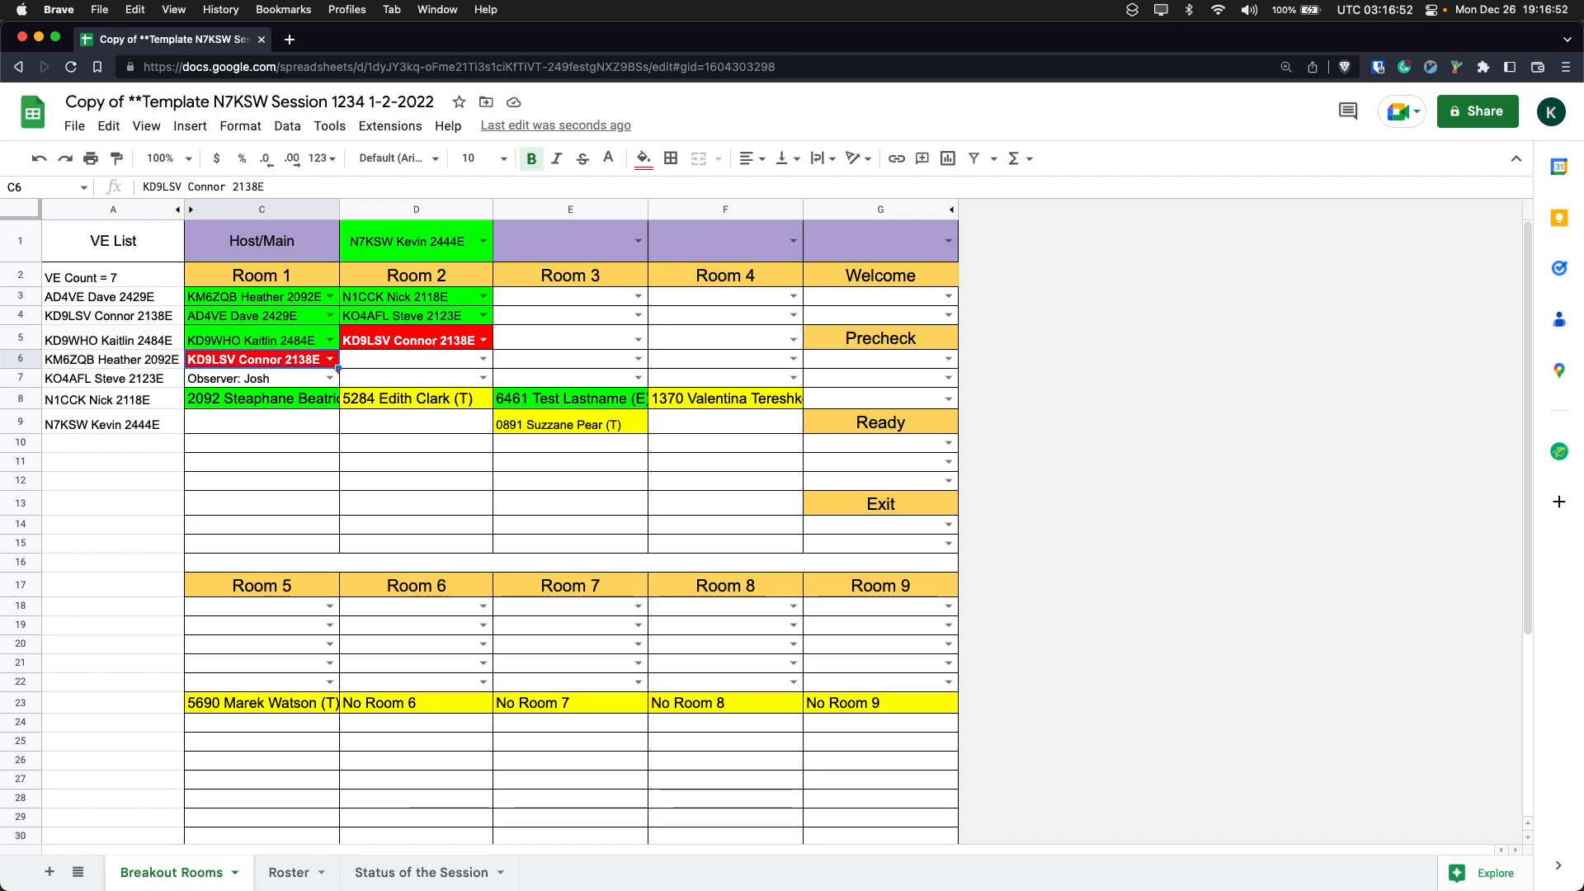
pyautogui.press('Delete')
pyautogui.press('Up')
pyautogui.press('Right')
pyautogui.press('Down')
pyautogui.press('Down')
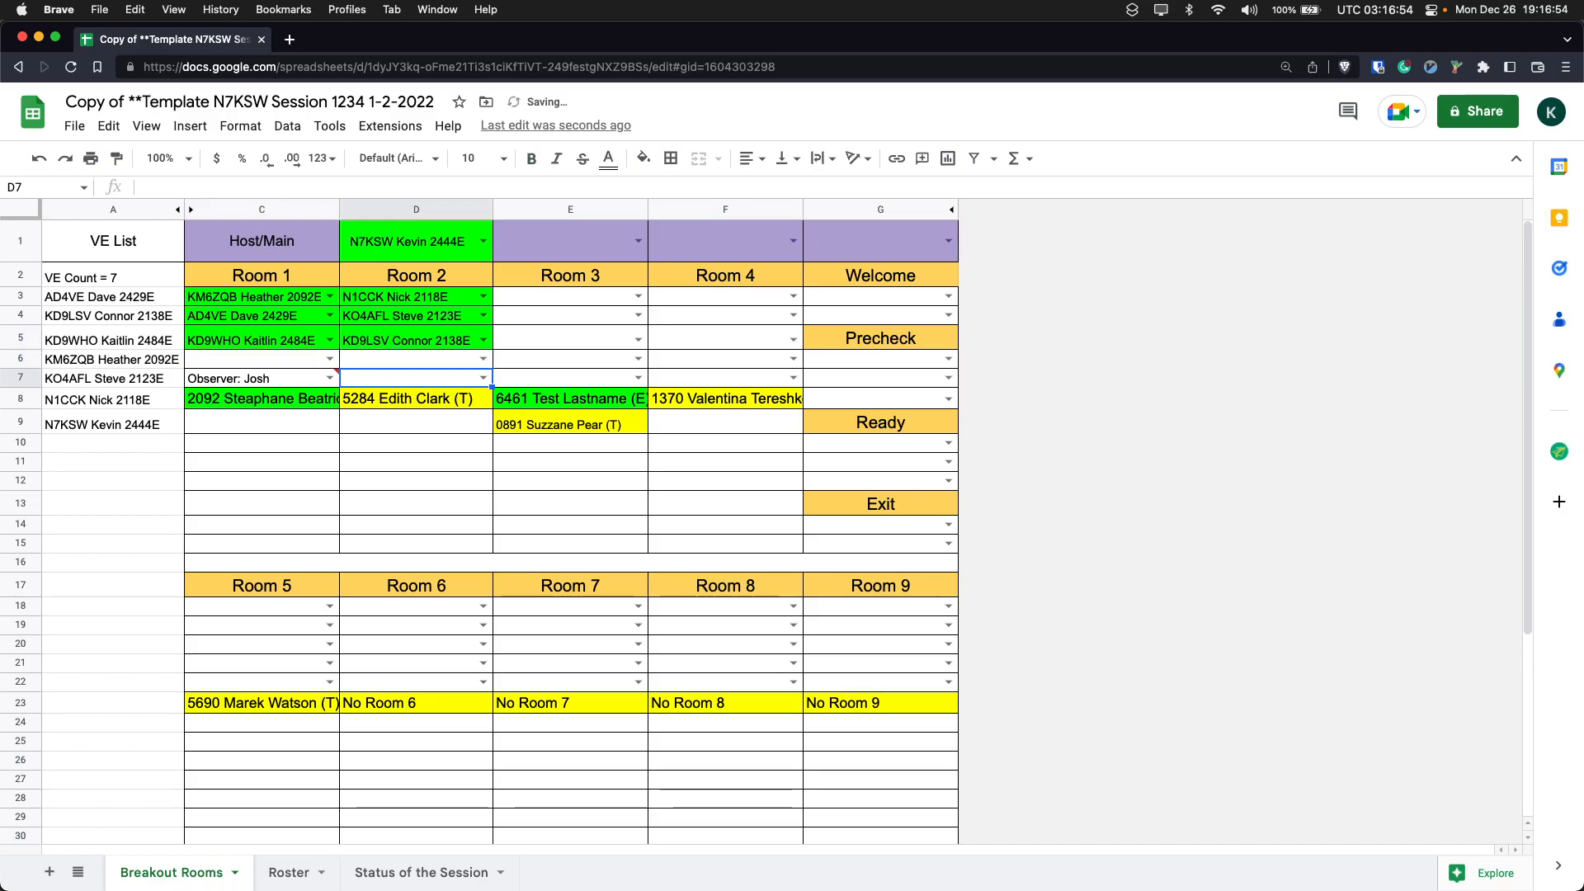
pyautogui.press('Left')
pyautogui.press('Up')
pyautogui.press('Right')
pyautogui.press('Right')
pyautogui.press('Right')
pyautogui.press('Right')
pyautogui.press('Up')
pyautogui.press('Up')
pyautogui.press('Up')
pyautogui.press('Left')
pyautogui.press('Left')
pyautogui.press('Down')
pyautogui.press('Down')
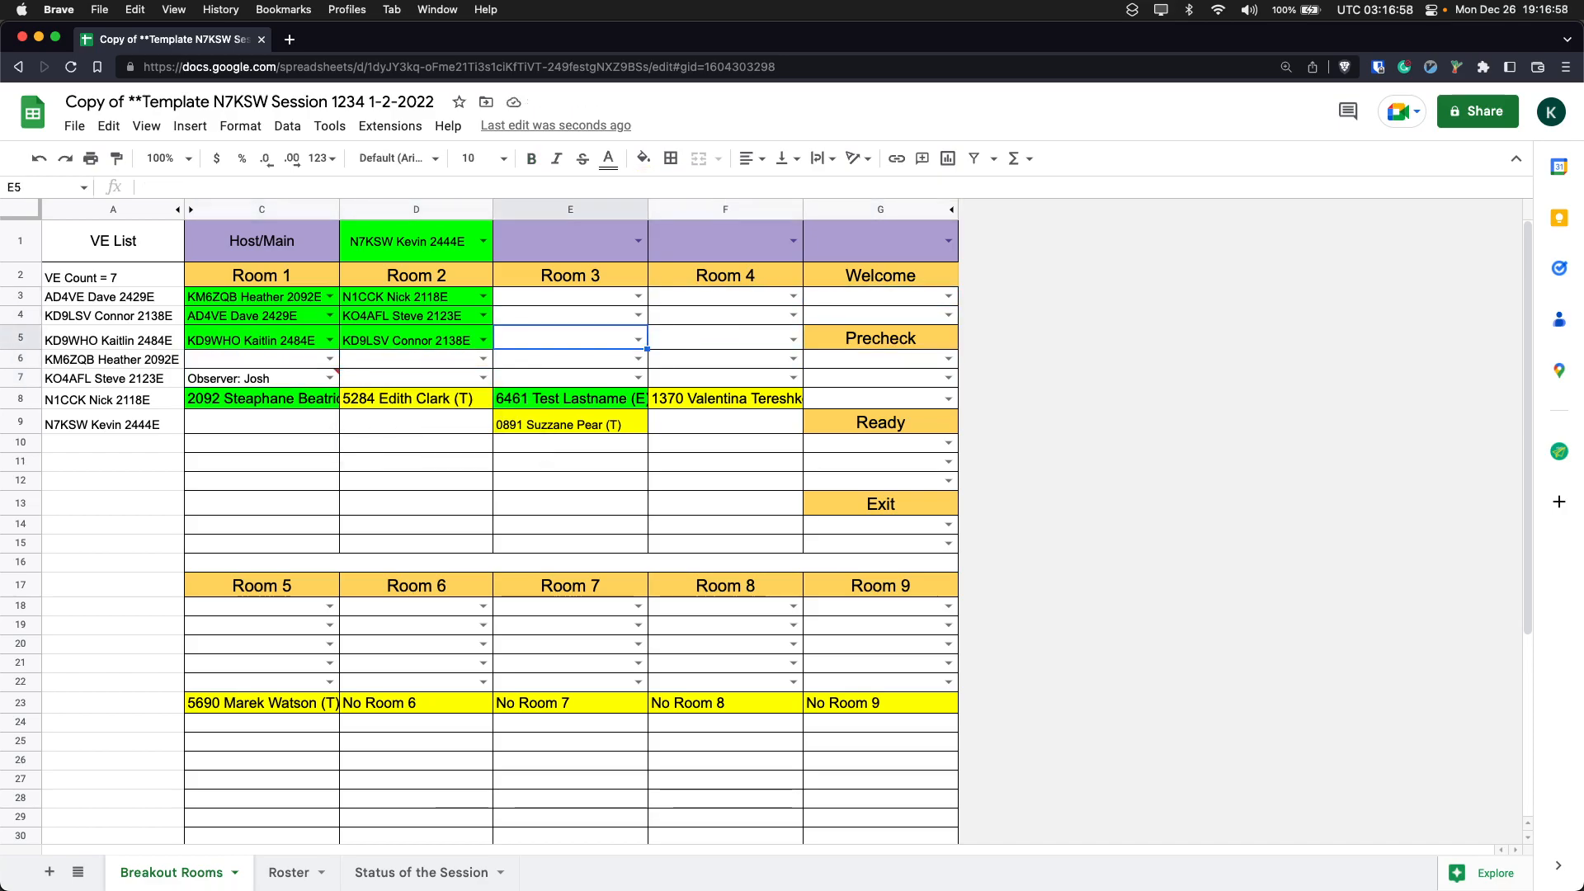
# - Move the examiner in D5 of Room 2 to the Exit area, clearing D5 and entering the examiner's call sign in G14
pyautogui.press('Left')
pyautogui.press('Delete')
pyautogui.press('Down')
pyautogui.press('Right')
pyautogui.press('Right')
pyautogui.press('Right')
pyautogui.press('Up')
pyautogui.press('Up')
pyautogui.press('Up')
pyautogui.press('Down')
pyautogui.press('Down')
pyautogui.press('Down')
pyautogui.press('Down')
pyautogui.press('Down')
pyautogui.press('Down')
pyautogui.press('Down')
pyautogui.press('Down')
pyautogui.press('Down')
pyautogui.press('Down')
pyautogui.press('Down')
pyautogui.write('kd9lsv')
pyautogui.press('Return')
pyautogui.press('Left')
pyautogui.press('Left')
pyautogui.press('Left')
pyautogui.press('Left')
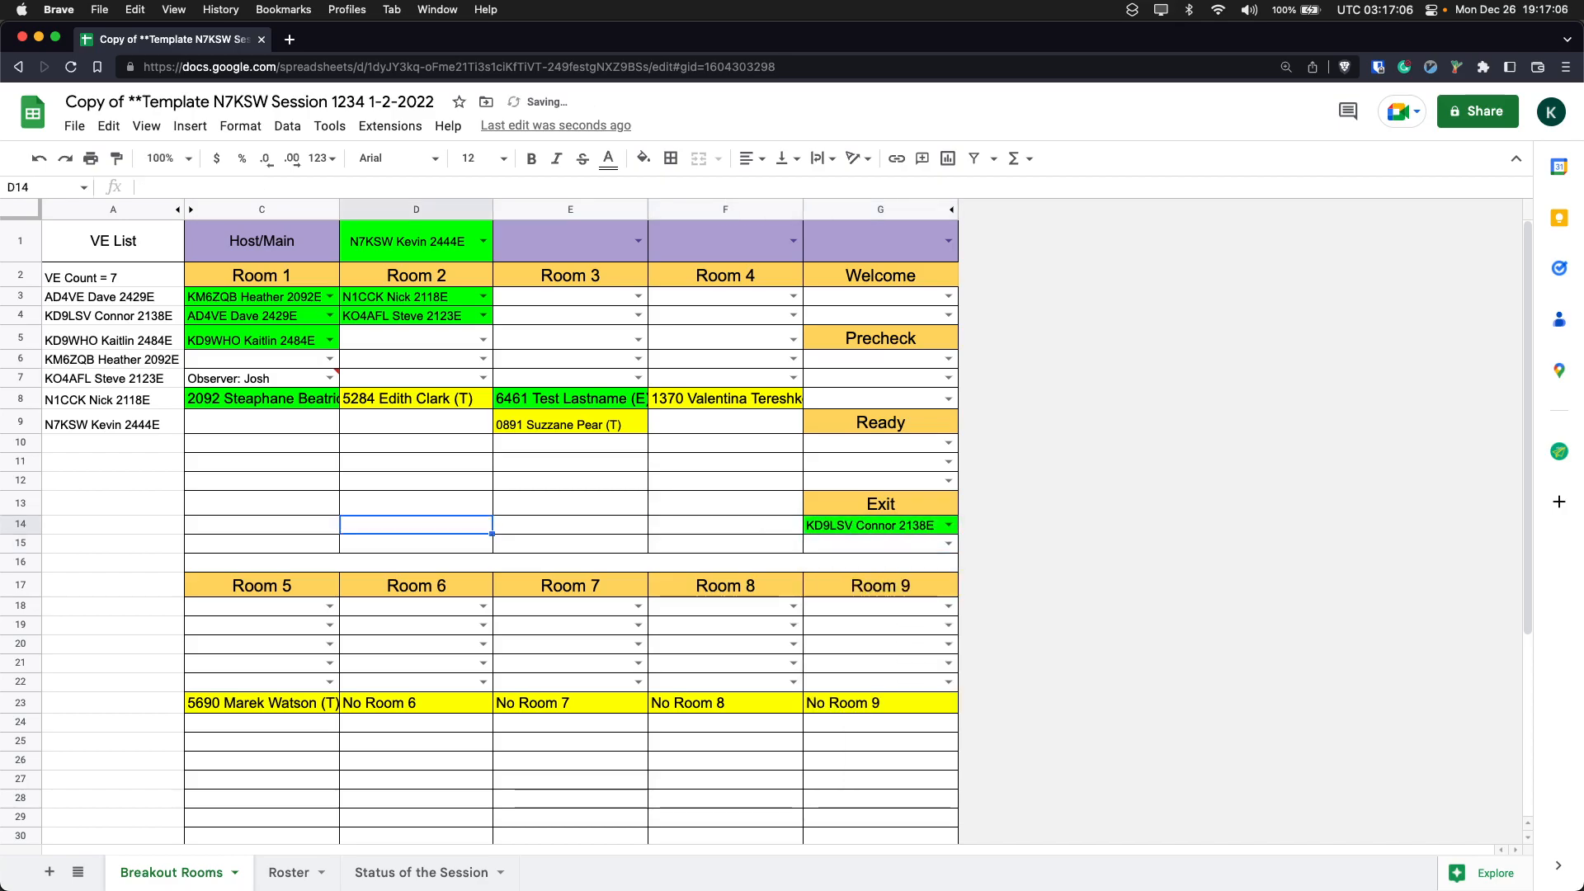
# - Enter the call sign of the examiner listed under Exit again in D5 of Room 2
pyautogui.press('Up')
pyautogui.press('Right')
pyautogui.press('Up')
pyautogui.press('Up')
pyautogui.press('Up')
pyautogui.press('Up')
pyautogui.press('Up')
pyautogui.press('Up')
pyautogui.press('Up')
pyautogui.press('Up')
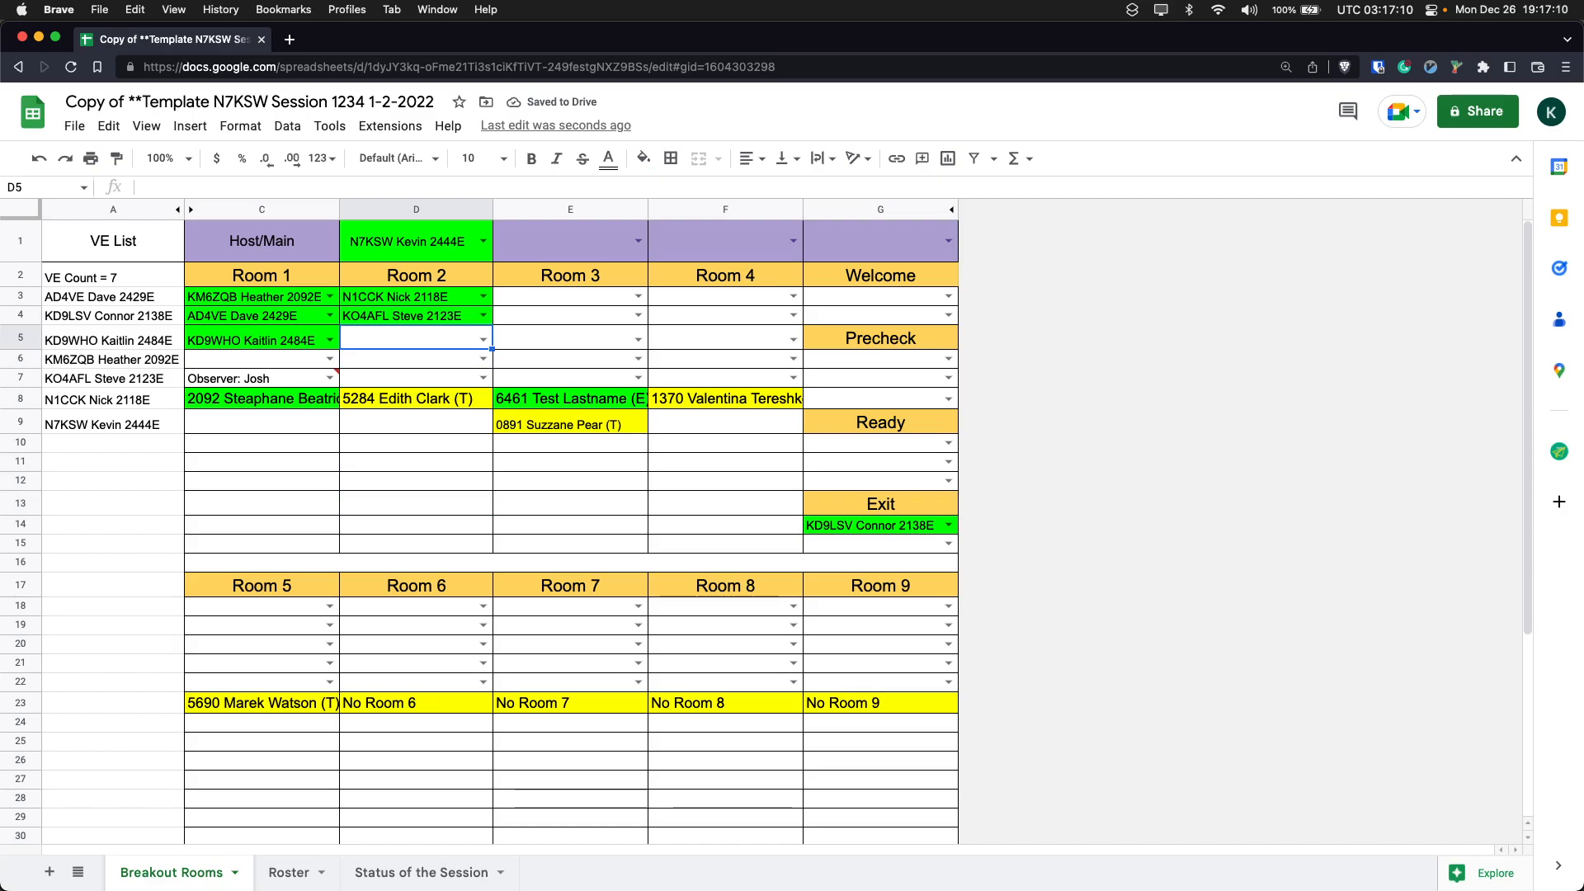
pyautogui.write('kd9lsv')
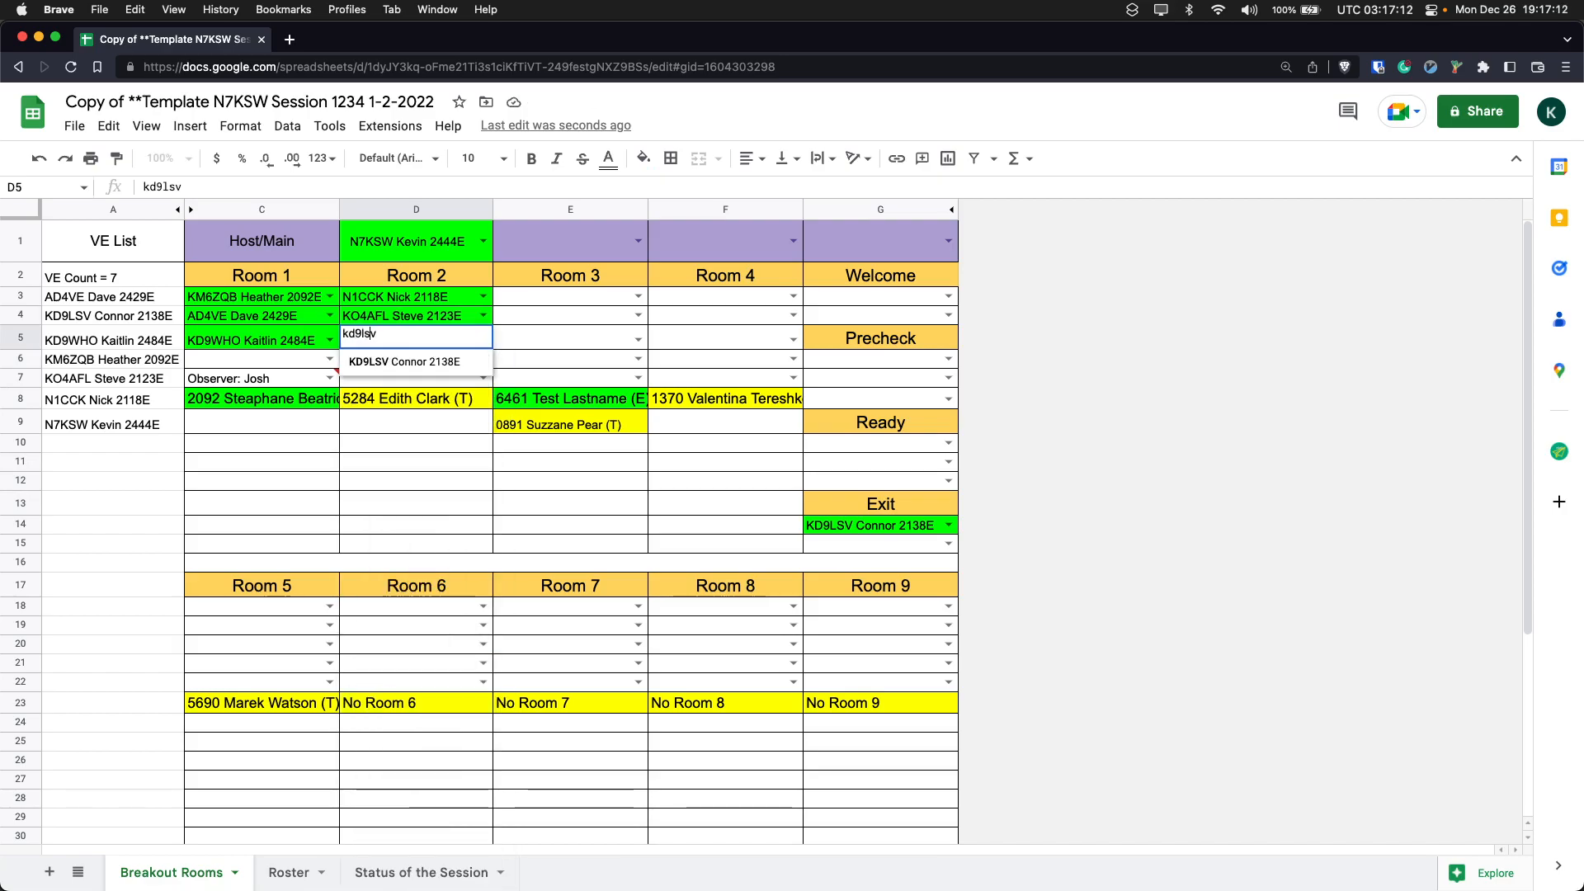
pyautogui.press('Return')
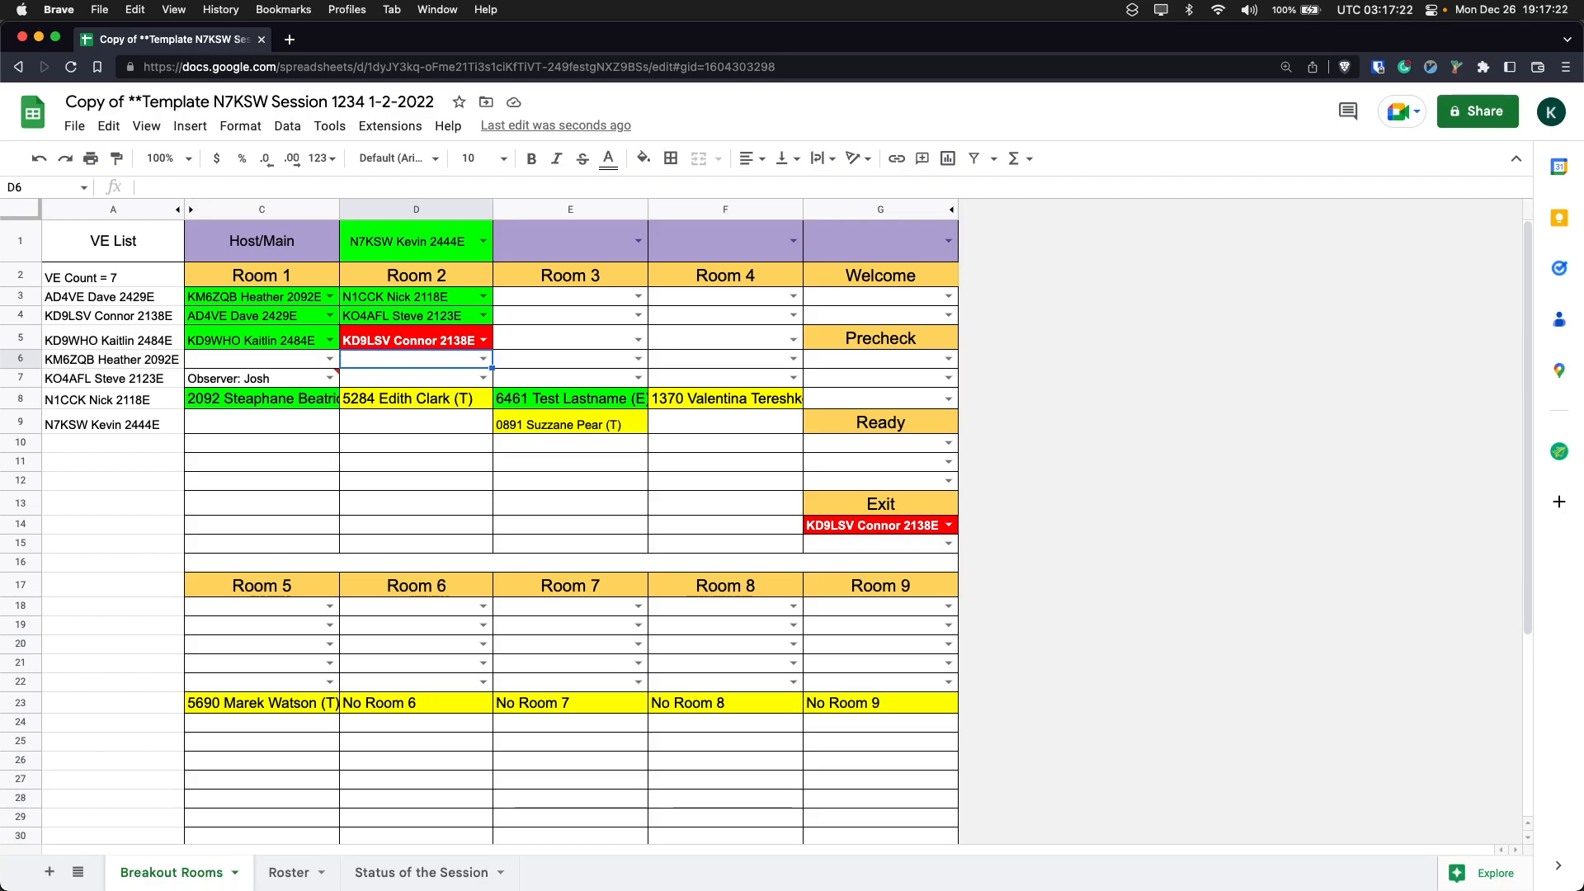
# - Clear the duplicate examiner from D5 of Room 2
pyautogui.press('Up')
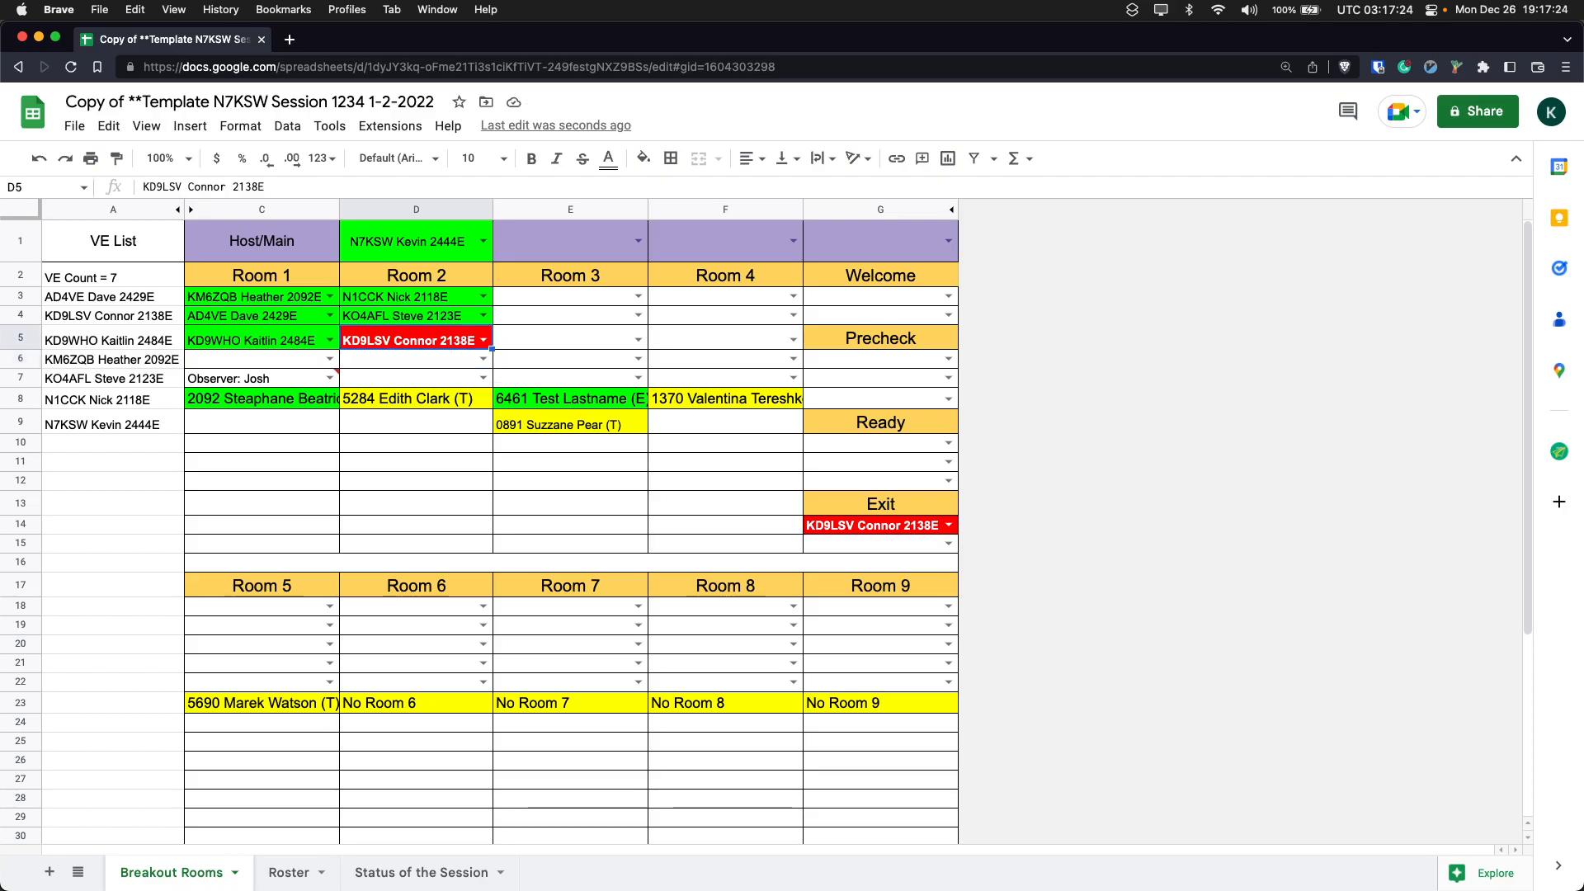
pyautogui.press('Delete')
pyautogui.press('Down')
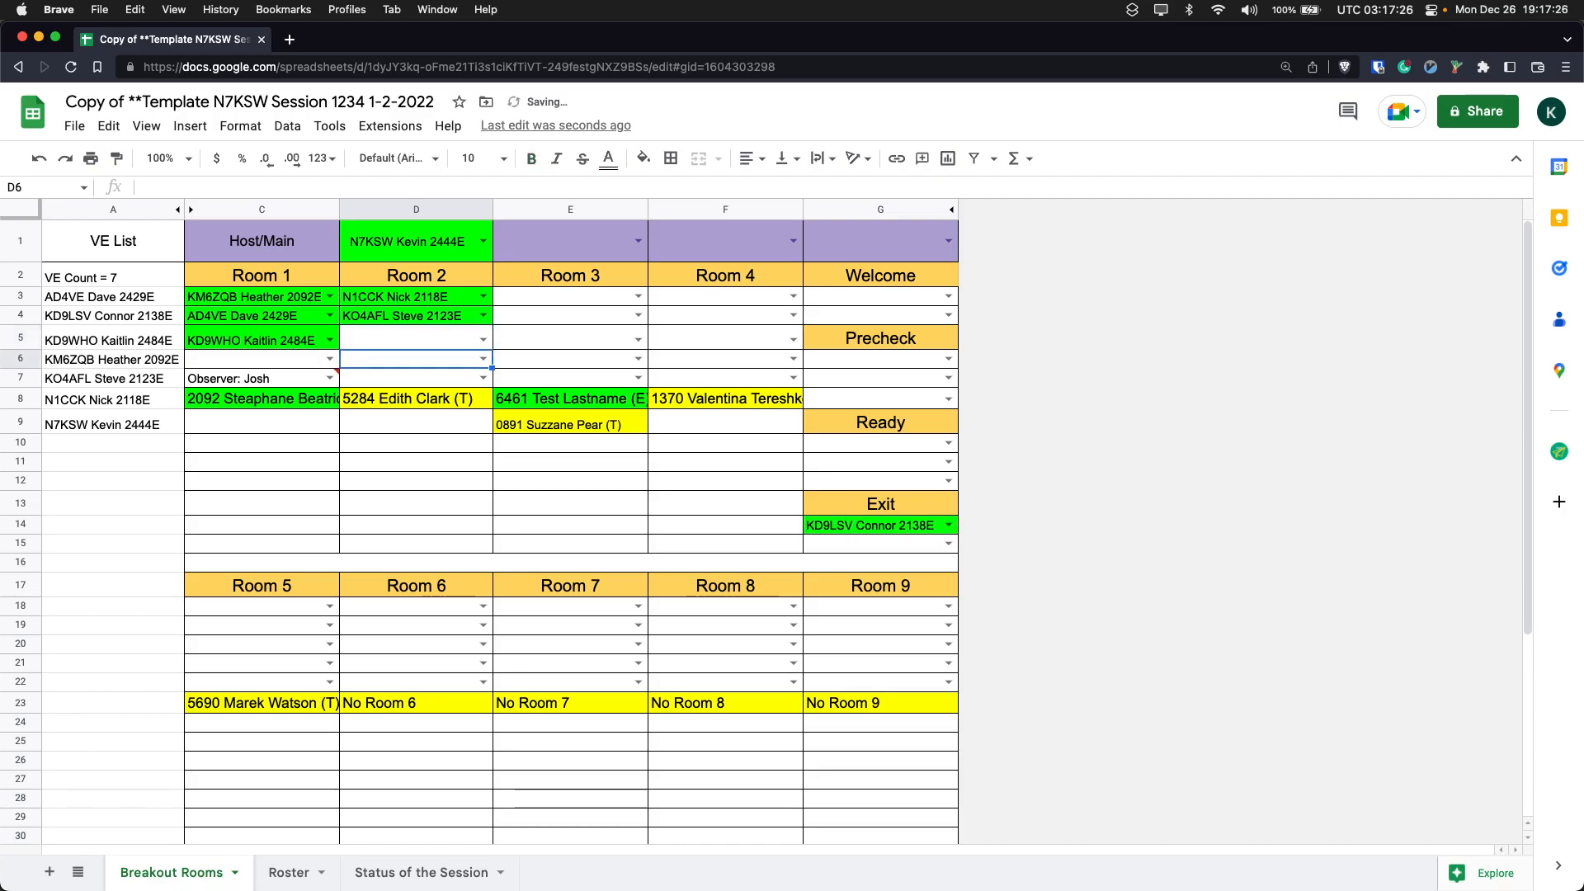
# - Assign a newly arrived examiner to C6 of Room 1 by call sign and clear the observer entry in C7
pyautogui.press('Left')
pyautogui.press('Left')
pyautogui.press('Right')
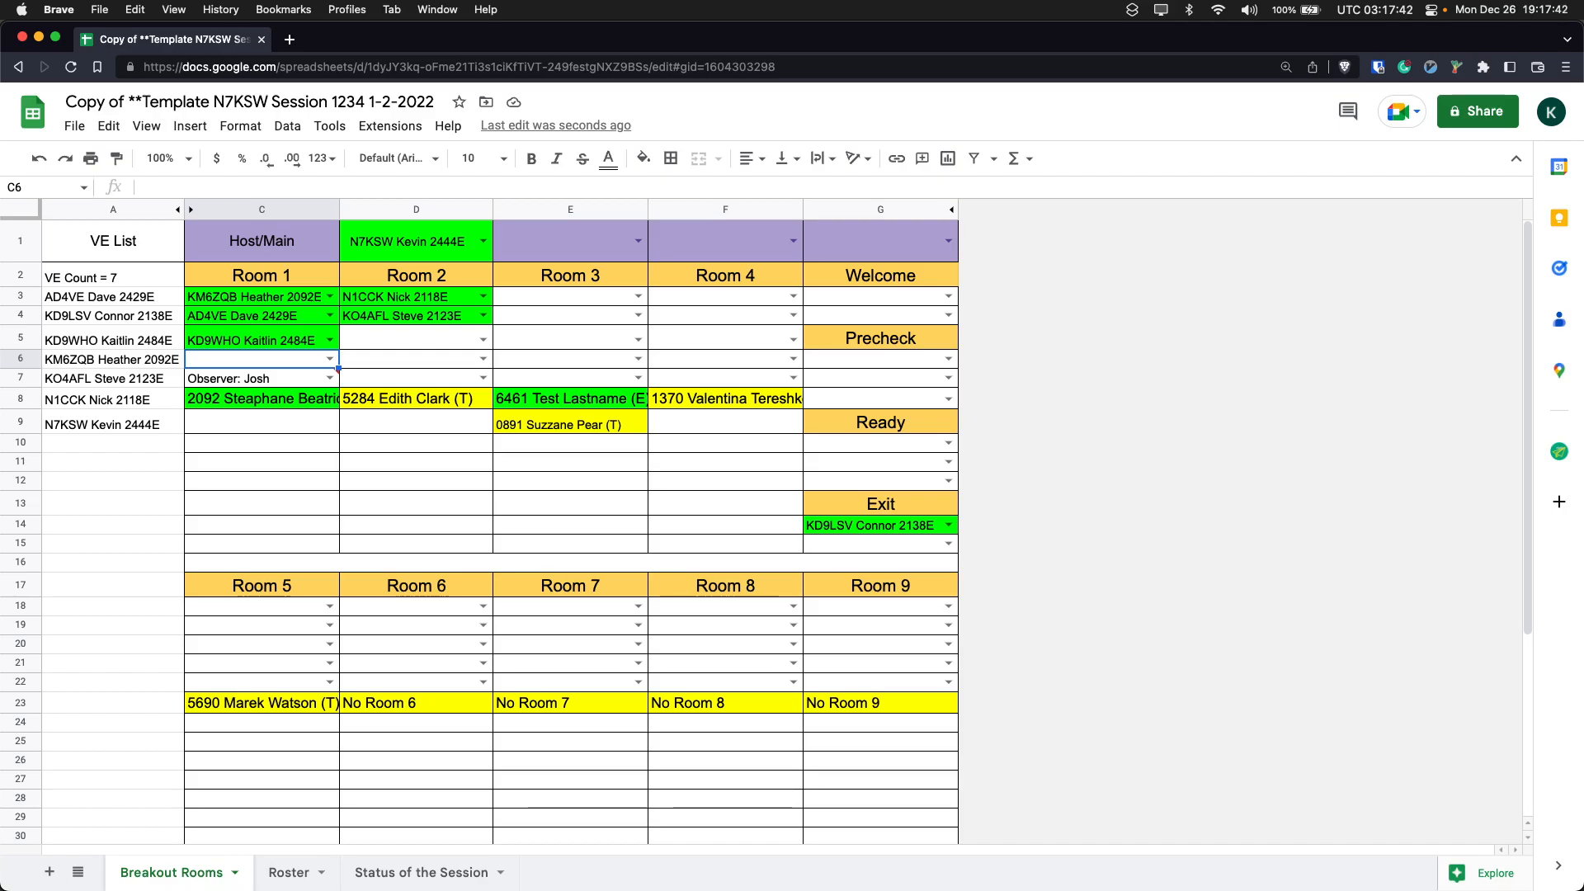
pyautogui.write('n4ng')
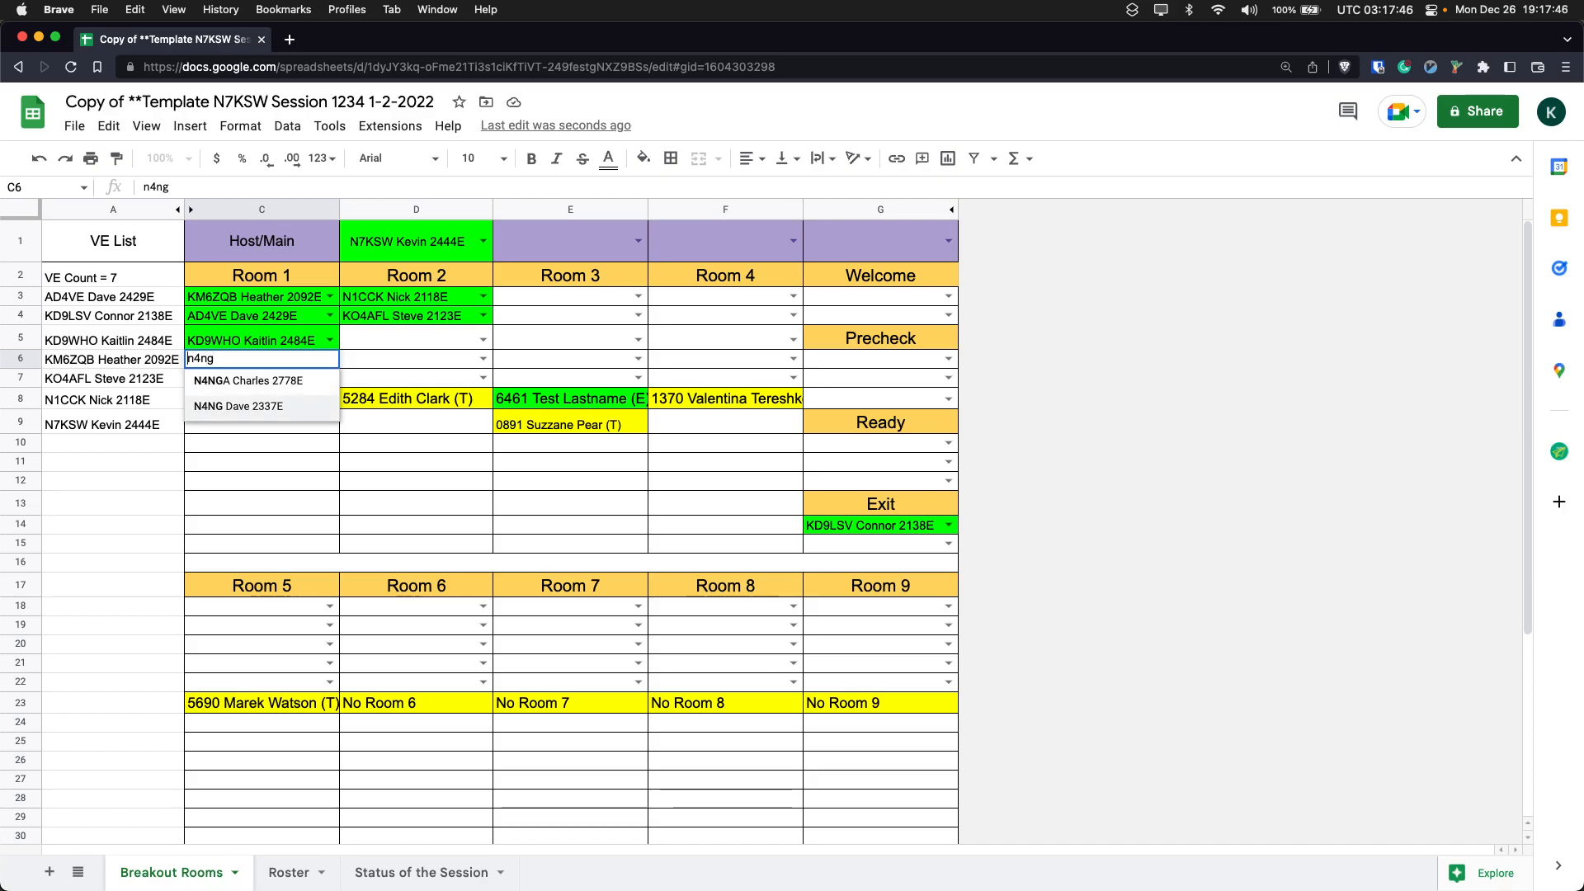
pyautogui.press('Return')
pyautogui.press('Delete')
# - Check in the examiner assigned to C6 by entering the call sign in C39 of the VE Arrived section
pyautogui.press('Up')
pyautogui.press('Up')
pyautogui.press('Up')
pyautogui.press('Up')
pyautogui.press('Up')
pyautogui.press('Down')
pyautogui.press('Down')
pyautogui.press('Down')
pyautogui.press('Down')
pyautogui.press('Down')
pyautogui.press('Down')
pyautogui.press('Down')
pyautogui.press('Down')
pyautogui.press('Down')
pyautogui.press('Down')
pyautogui.press('Down')
pyautogui.press('Down')
pyautogui.press('Down')
pyautogui.press('Down')
pyautogui.press('Down')
pyautogui.press('Down')
pyautogui.press('Down')
pyautogui.press('Down')
pyautogui.press('Down')
pyautogui.press('Down')
pyautogui.hotkey('shift', 'Up')
pyautogui.hotkey('shift', 'Down')
pyautogui.press('Down')
pyautogui.press('Down')
pyautogui.press('Down')
pyautogui.press('Down')
pyautogui.press('Down')
pyautogui.press('Down')
pyautogui.press('Down')
pyautogui.press('Up')
pyautogui.press('Up')
pyautogui.press('Up')
pyautogui.press('Up')
pyautogui.press('Down')
pyautogui.write('n4ng')
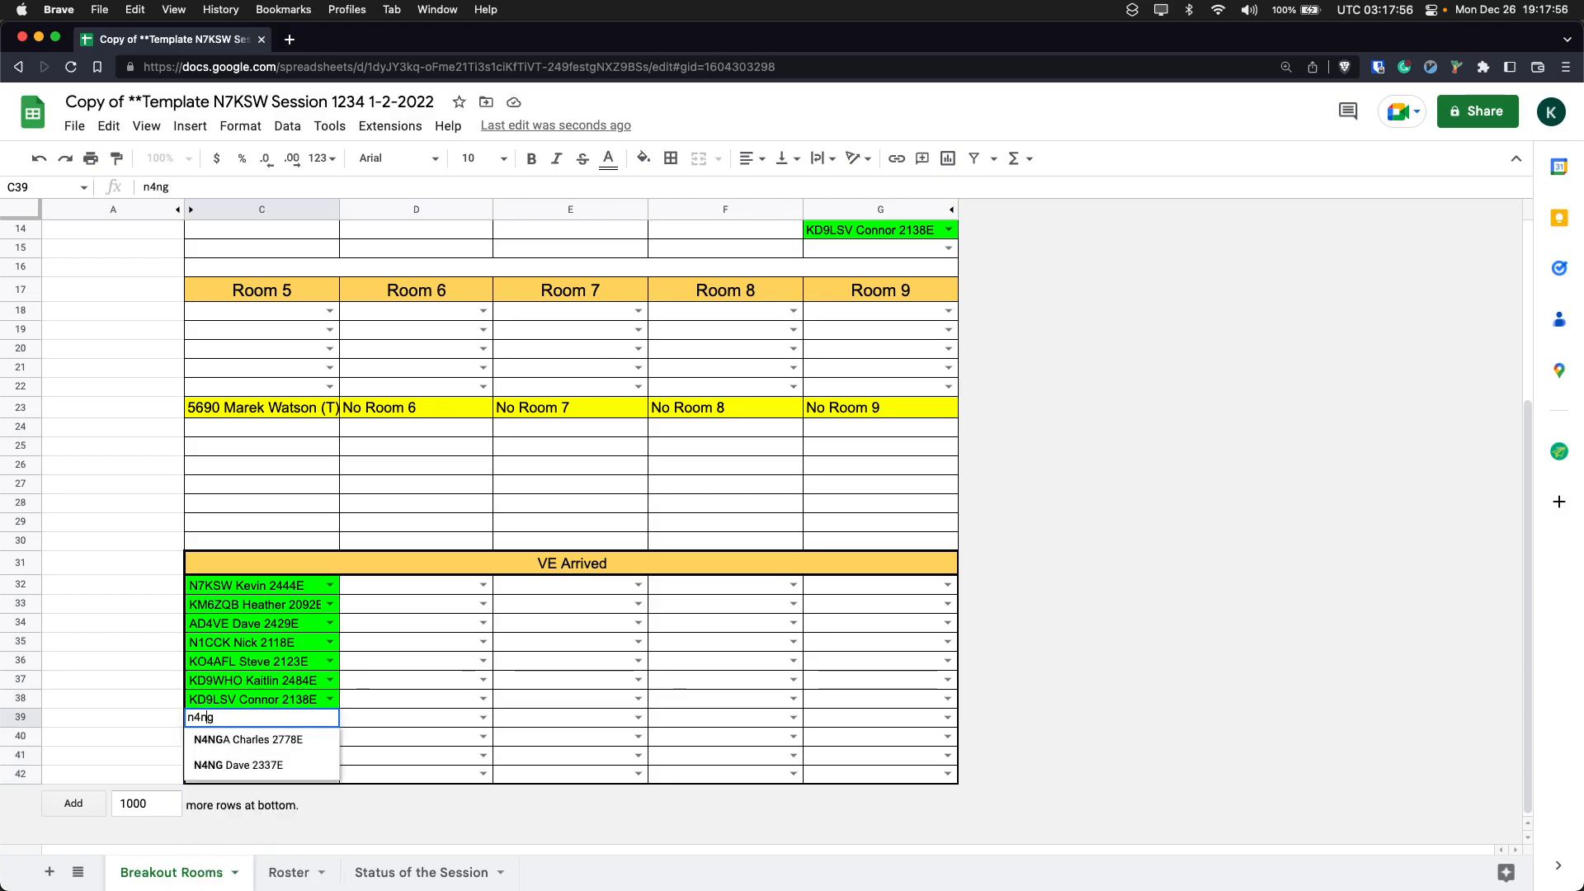
pyautogui.press('Down')
pyautogui.press('Return')
# - Return to the room assignments and check the examiners assigned to Room 1 and Room 2
pyautogui.press('Up')
pyautogui.press('Up')
pyautogui.press('Up')
pyautogui.press('Up')
pyautogui.press('Up')
pyautogui.press('Up')
pyautogui.press('Up')
pyautogui.press('Up')
pyautogui.press('Up')
pyautogui.press('Up')
pyautogui.press('Up')
pyautogui.press('Up')
pyautogui.press('Up')
pyautogui.press('Up')
pyautogui.press('Up')
pyautogui.press('Up')
pyautogui.press('Up')
pyautogui.press('Up')
pyautogui.press('Up')
pyautogui.press('Up')
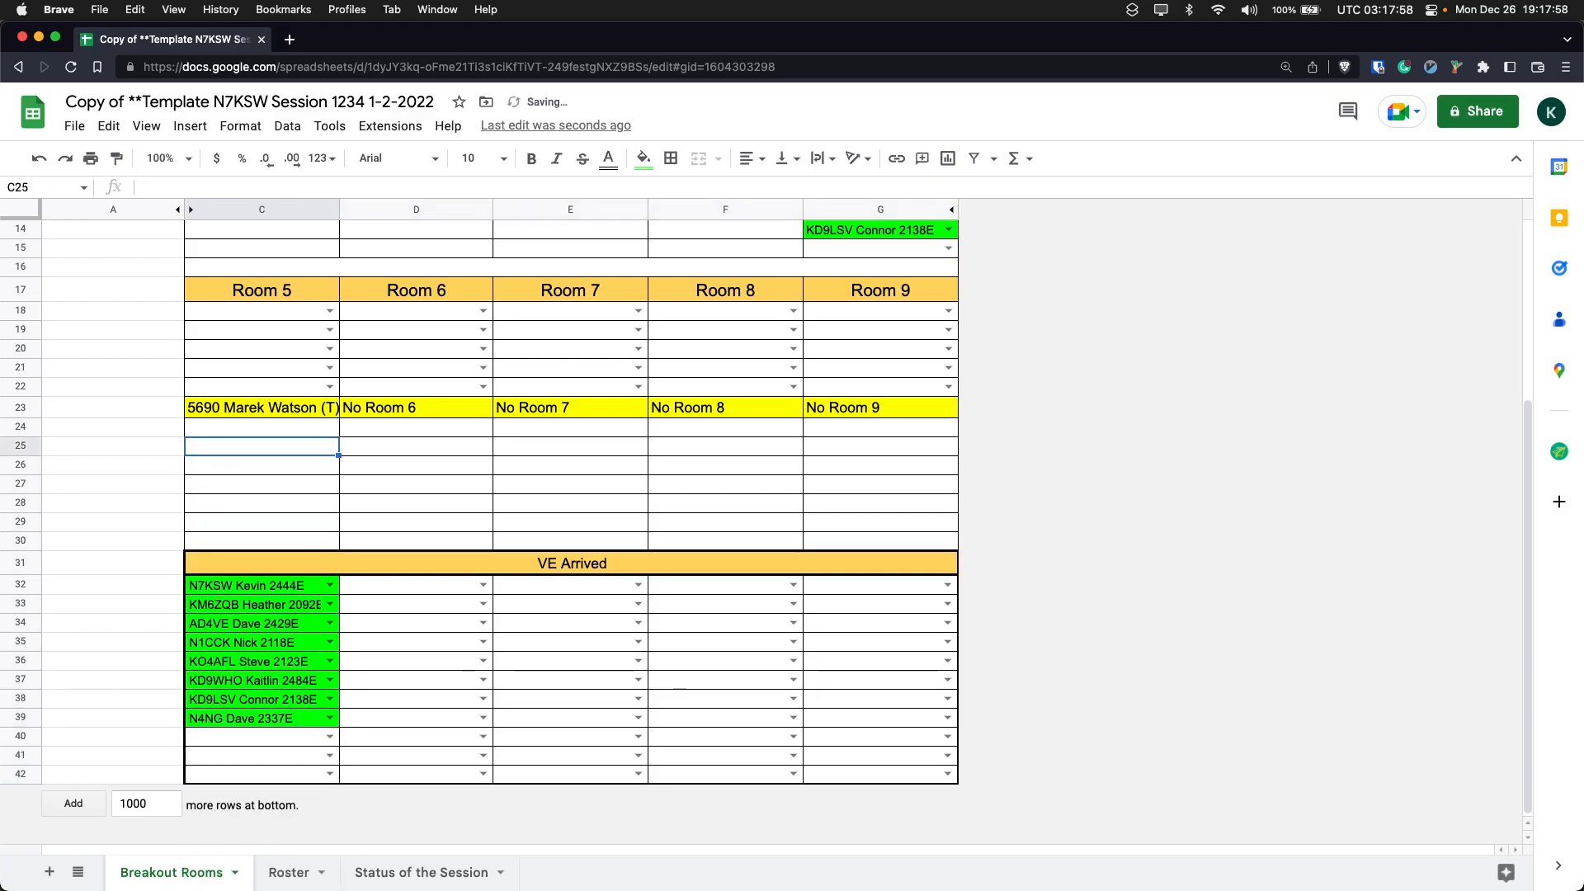
pyautogui.press('Up')
pyautogui.press('Up')
pyautogui.press('Up')
pyautogui.press('Up')
pyautogui.press('Up')
pyautogui.press('Up')
pyautogui.press('Up')
pyautogui.press('Up')
pyautogui.press('Right')
pyautogui.press('Right')
pyautogui.press('Right')
pyautogui.press('Right')
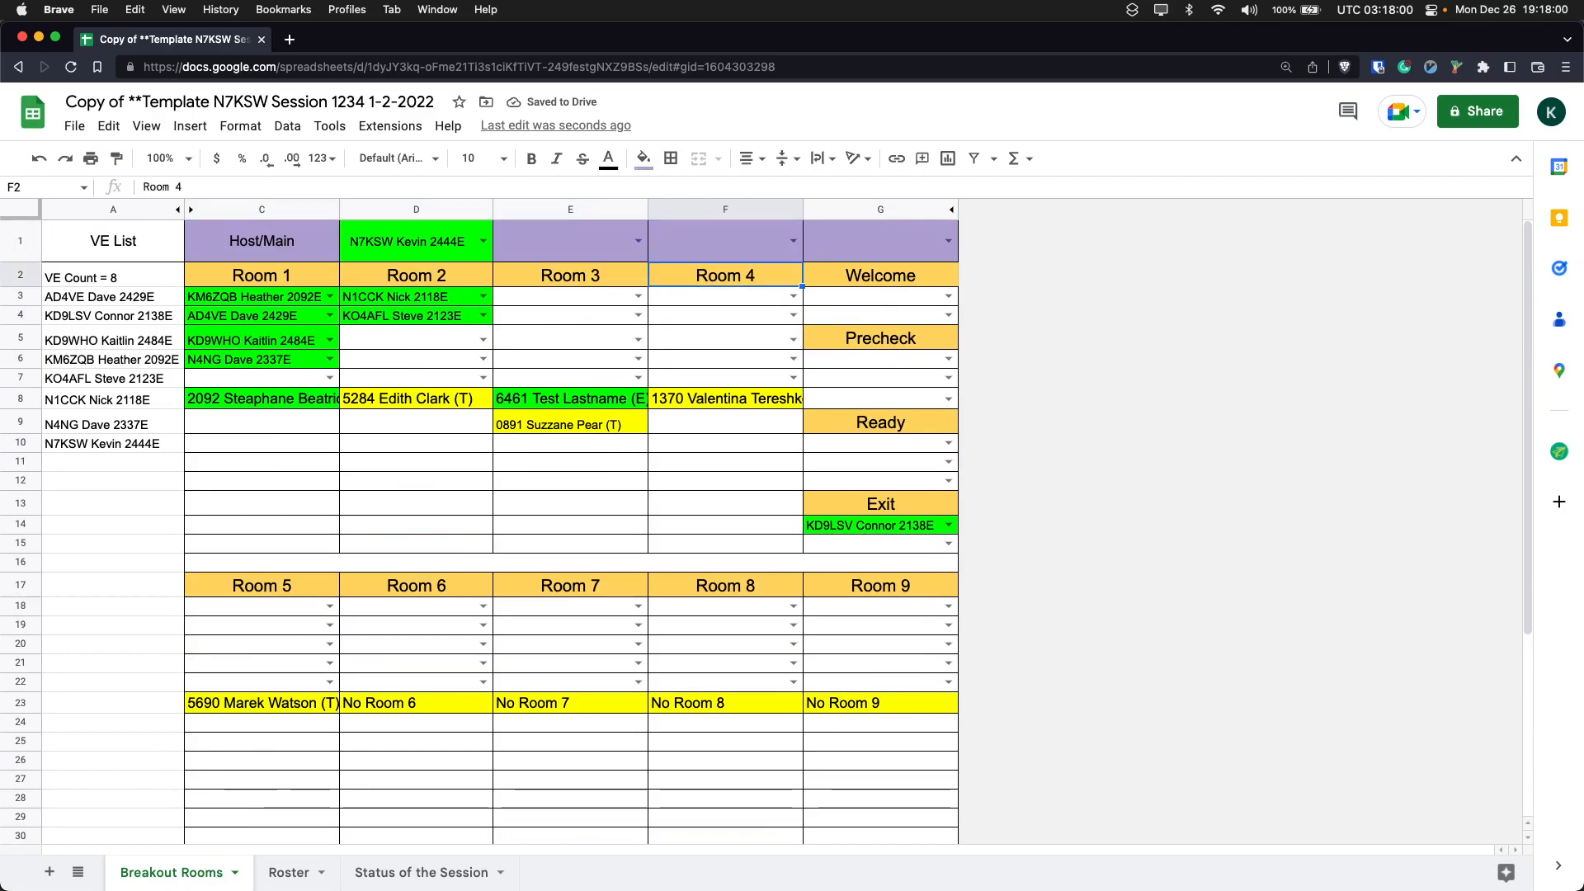
pyautogui.press('Left')
pyautogui.press('Down')
pyautogui.press('Down')
pyautogui.press('Left')
pyautogui.press('Down')
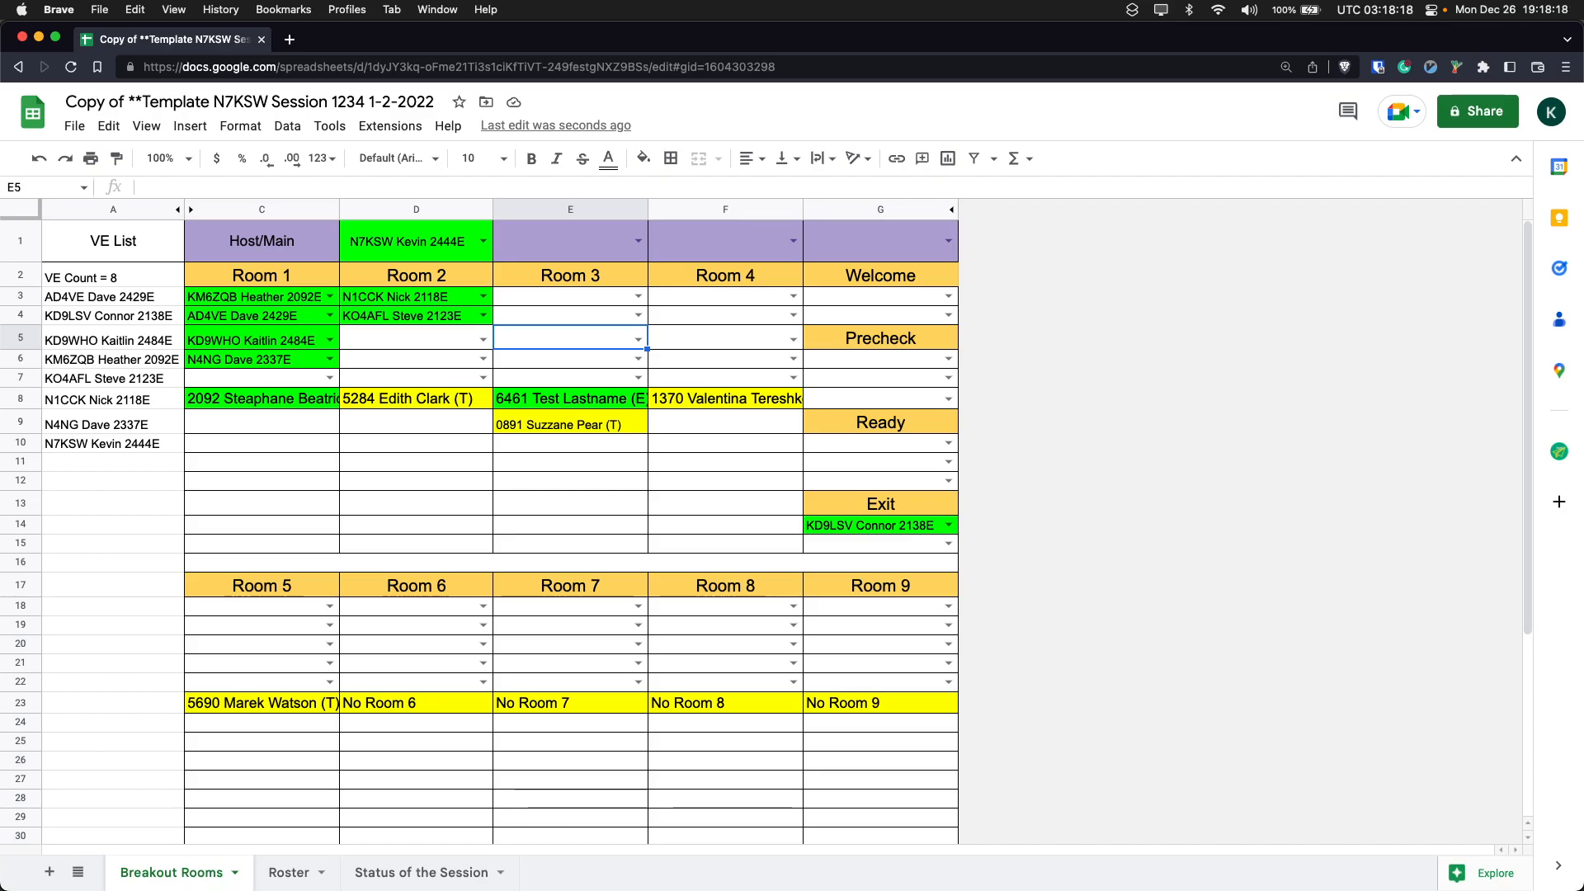
pyautogui.press('Down')
pyautogui.press('Down')
pyautogui.press('Up')
pyautogui.press('Up')
pyautogui.press('Up')
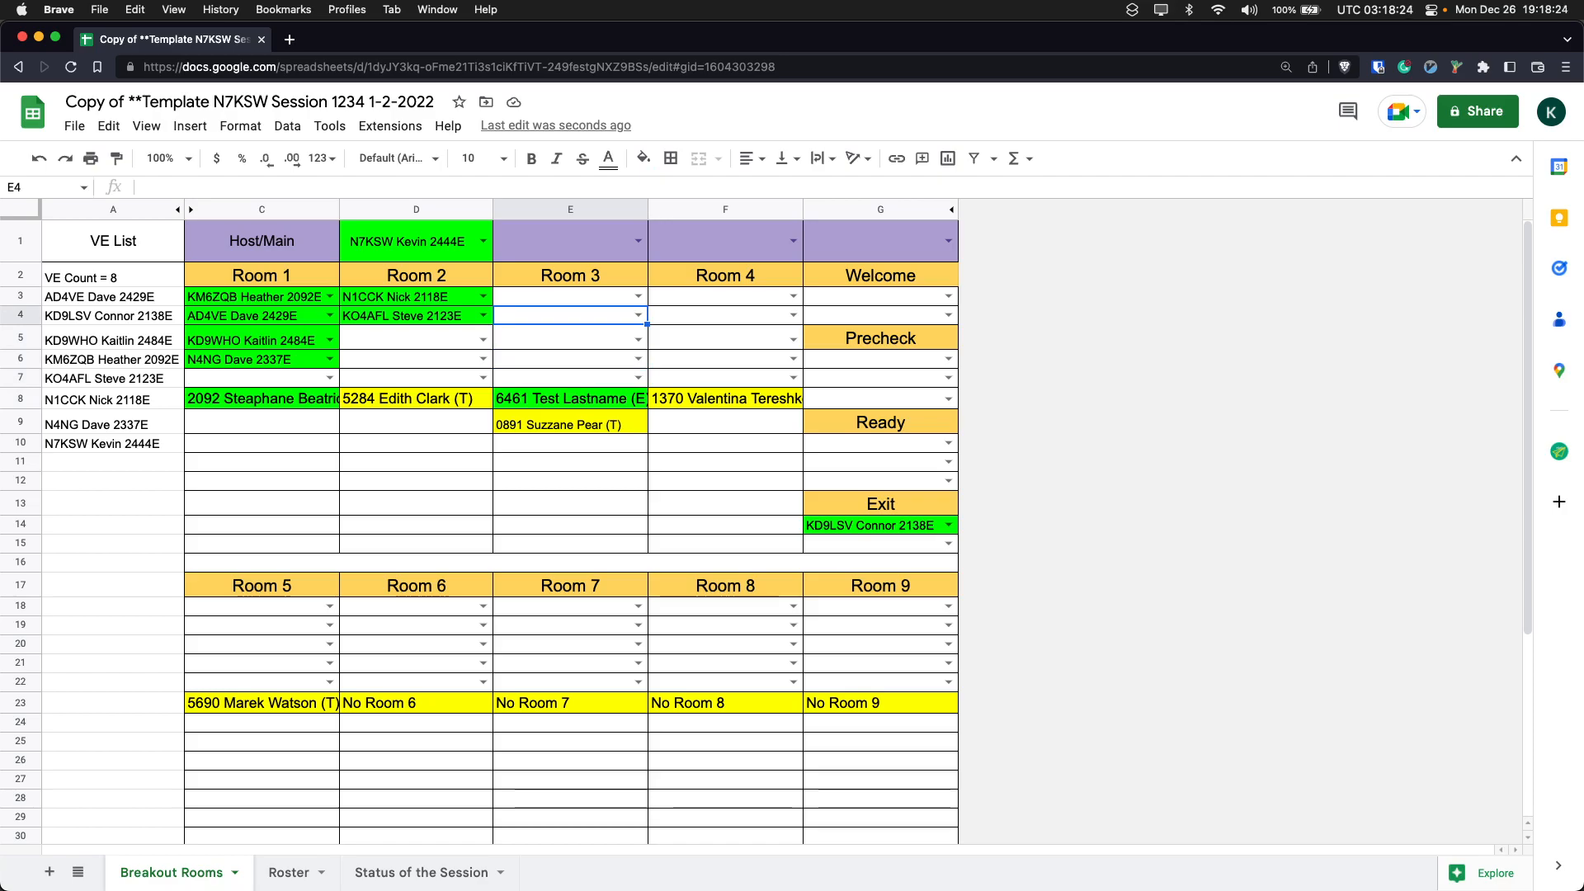
# - Review the VE List in column A, including the VE count and the entries from A3 down
pyautogui.press('Left')
pyautogui.press('Left')
pyautogui.press('Left')
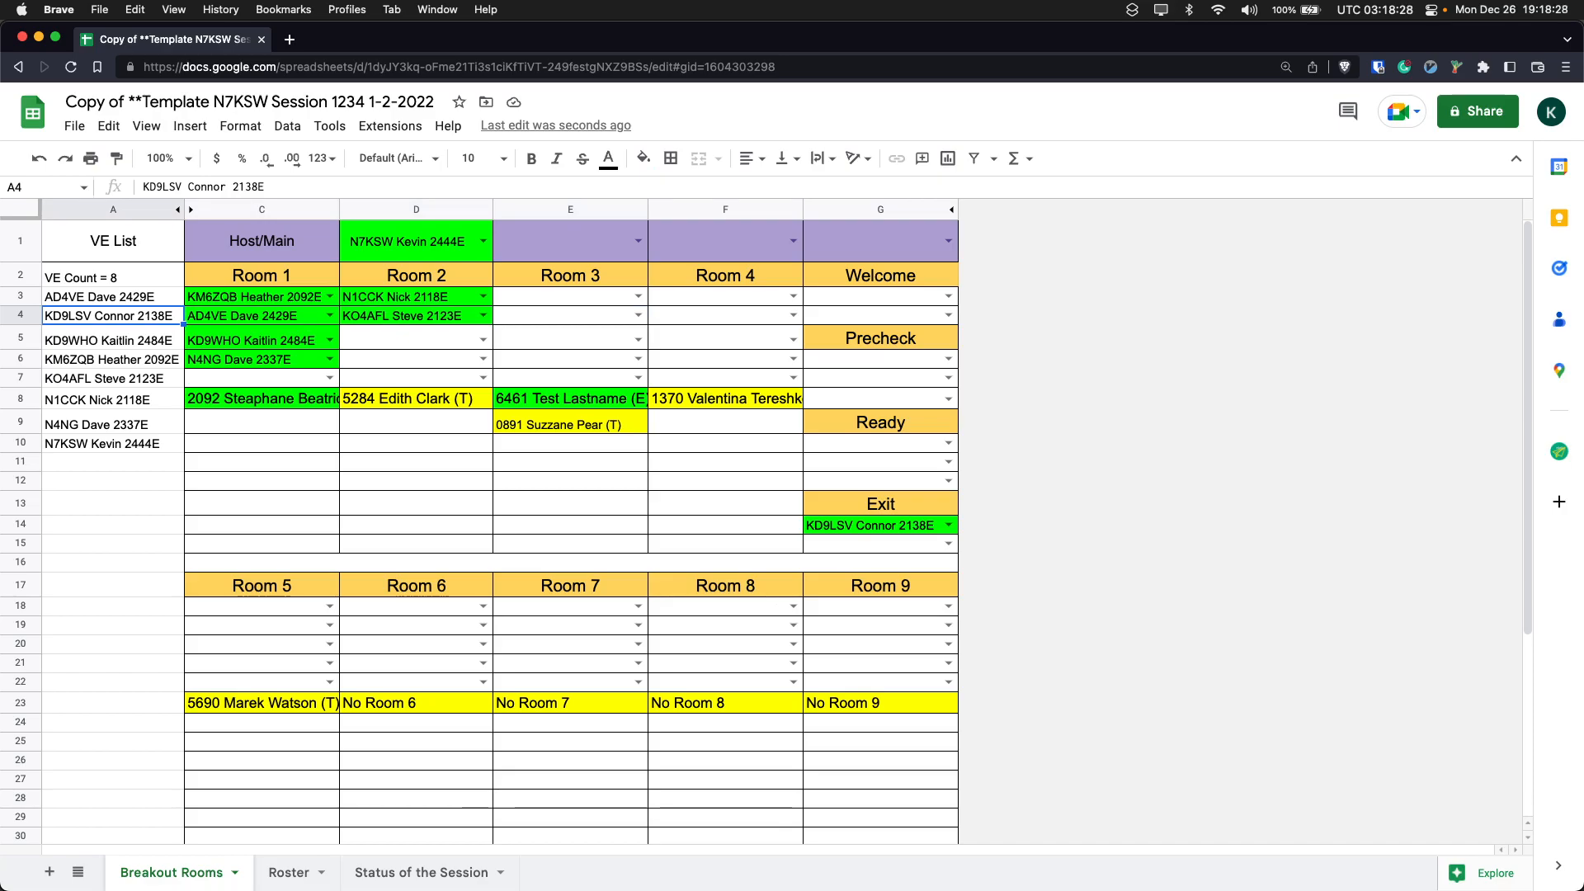
pyautogui.press('Up')
pyautogui.press('Up')
pyautogui.press('Up')
pyautogui.press('Down')
pyautogui.press('Down')
pyautogui.press('Down')
pyautogui.press('Down')
pyautogui.press('Down')
pyautogui.press('Down')
pyautogui.press('Down')
pyautogui.press('Down')
pyautogui.press('Down')
pyautogui.press('Down')
pyautogui.press('Down')
pyautogui.press('Down')
pyautogui.press('Down')
pyautogui.press('Down')
pyautogui.press('Down')
pyautogui.press('Down')
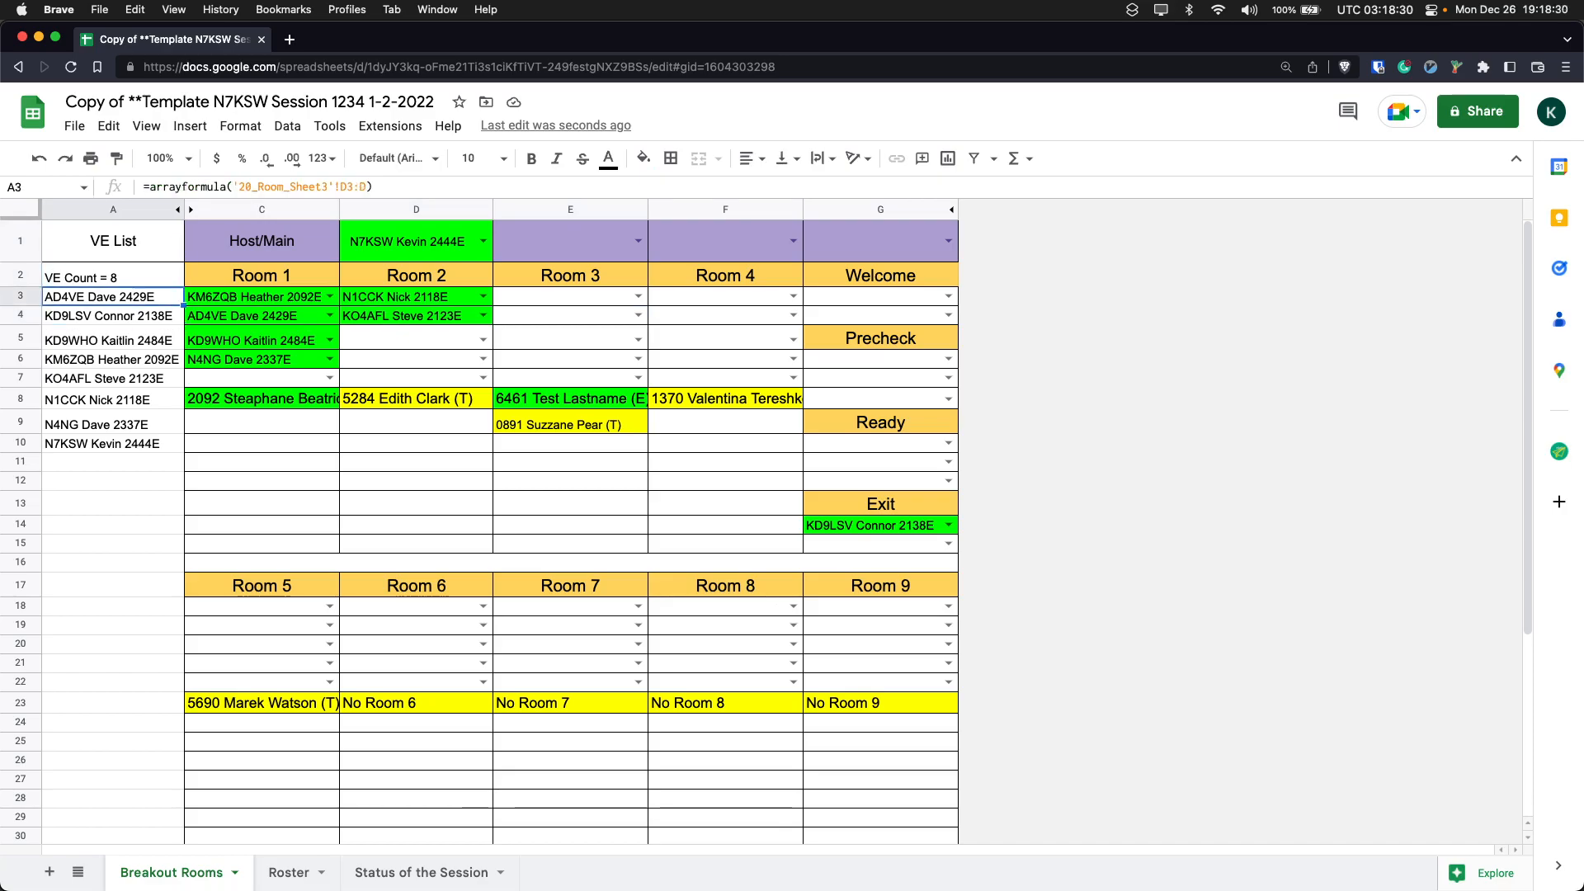
pyautogui.press('Up')
pyautogui.press('Up')
pyautogui.press('Up')
pyautogui.press('Up')
pyautogui.press('Up')
pyautogui.press('Up')
pyautogui.press('Up')
pyautogui.press('Up')
pyautogui.press('Up')
pyautogui.press('Up')
pyautogui.press('Up')
pyautogui.press('Up')
pyautogui.press('Up')
pyautogui.press('Up')
pyautogui.press('Up')
pyautogui.press('Up')
pyautogui.press('Down')
pyautogui.press('Down')
pyautogui.press('Down')
pyautogui.press('Down')
pyautogui.press('Down')
pyautogui.press('Down')
pyautogui.press('Down')
pyautogui.press('Down')
pyautogui.press('Down')
pyautogui.press('Down')
pyautogui.press('Down')
pyautogui.press('Down')
pyautogui.press('Up')
pyautogui.press('Up')
pyautogui.press('Up')
pyautogui.press('Up')
pyautogui.press('Up')
pyautogui.press('Up')
pyautogui.press('Up')
pyautogui.press('Up')
pyautogui.press('Up')
pyautogui.press('Up')
pyautogui.press('Up')
pyautogui.press('Up')
pyautogui.press('Down')
pyautogui.press('Down')
pyautogui.press('Down')
pyautogui.press('Down')
pyautogui.press('Down')
pyautogui.press('Down')
pyautogui.press('Down')
pyautogui.press('Up')
pyautogui.press('Up')
pyautogui.press('Up')
pyautogui.press('Up')
pyautogui.press('Up')
pyautogui.press('Up')
pyautogui.press('Down')
pyautogui.press('Down')
pyautogui.press('Up')
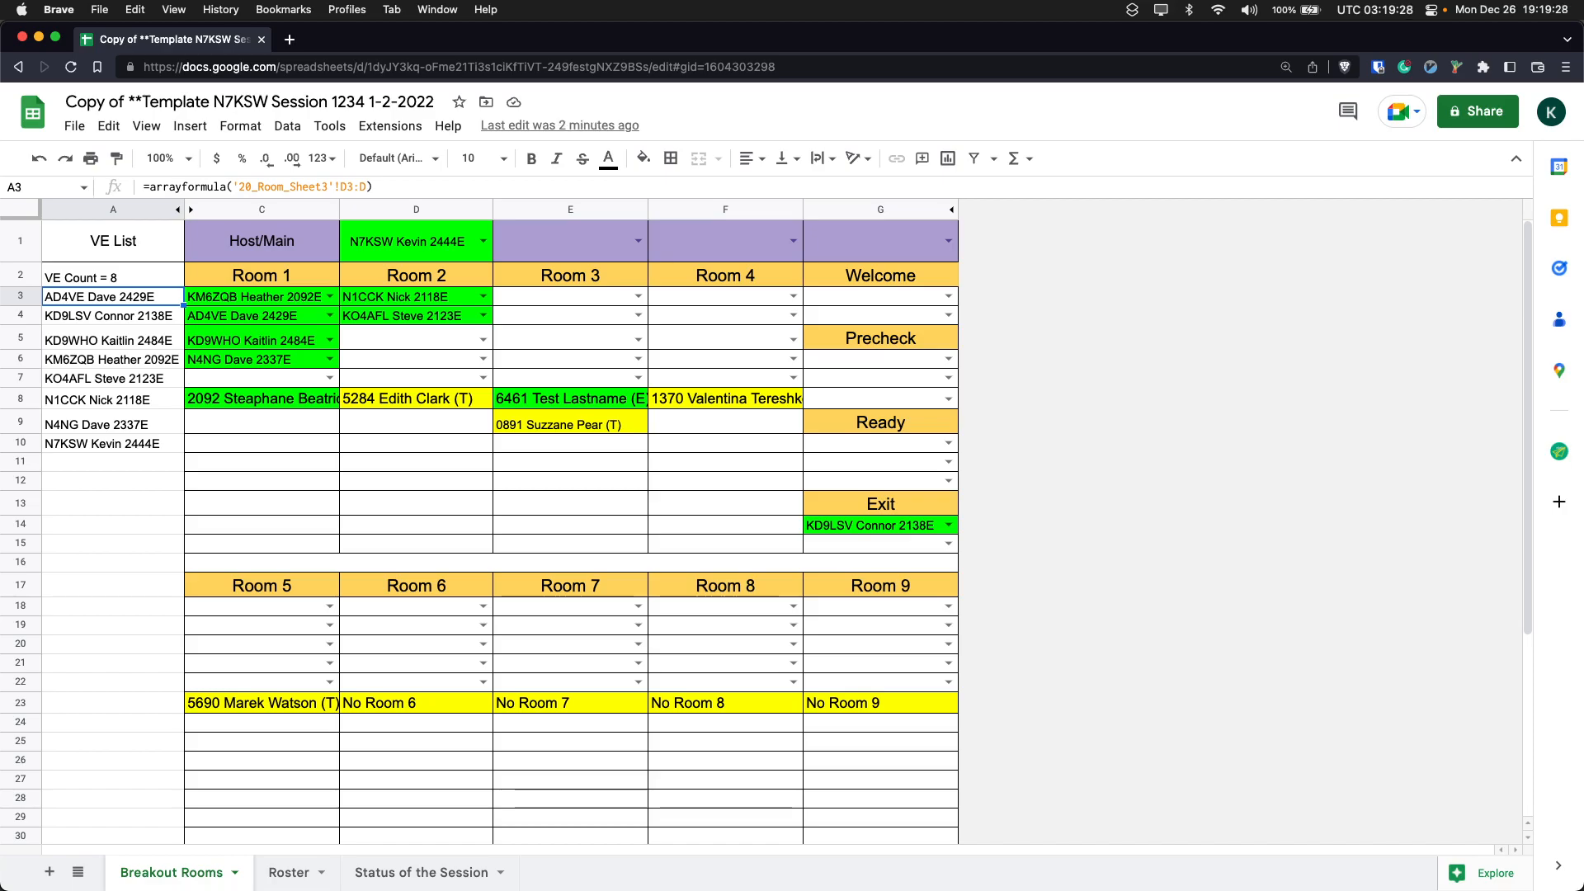
# - Compare the VE List entries with the Host/Main row and the breakout room assignments
pyautogui.click(113, 316)
pyautogui.press('Down')
pyautogui.press('Down')
pyautogui.press('Down')
pyautogui.press('Down')
pyautogui.press('Down')
pyautogui.press('Down')
pyautogui.press('Down')
pyautogui.press('Up')
pyautogui.press('Up')
pyautogui.press('Up')
pyautogui.press('Up')
pyautogui.press('Up')
pyautogui.press('Up')
pyautogui.press('Right')
pyautogui.press('Right')
pyautogui.press('Right')
pyautogui.press('Right')
pyautogui.press('Right')
pyautogui.press('Left')
pyautogui.press('Left')
pyautogui.press('Left')
pyautogui.press('Left')
pyautogui.press('Left')
pyautogui.press('Up')
pyautogui.press('Up')
pyautogui.press('Up')
pyautogui.press('Up')
pyautogui.press('Right')
pyautogui.press('Right')
pyautogui.press('Right')
pyautogui.press('Right')
pyautogui.press('Right')
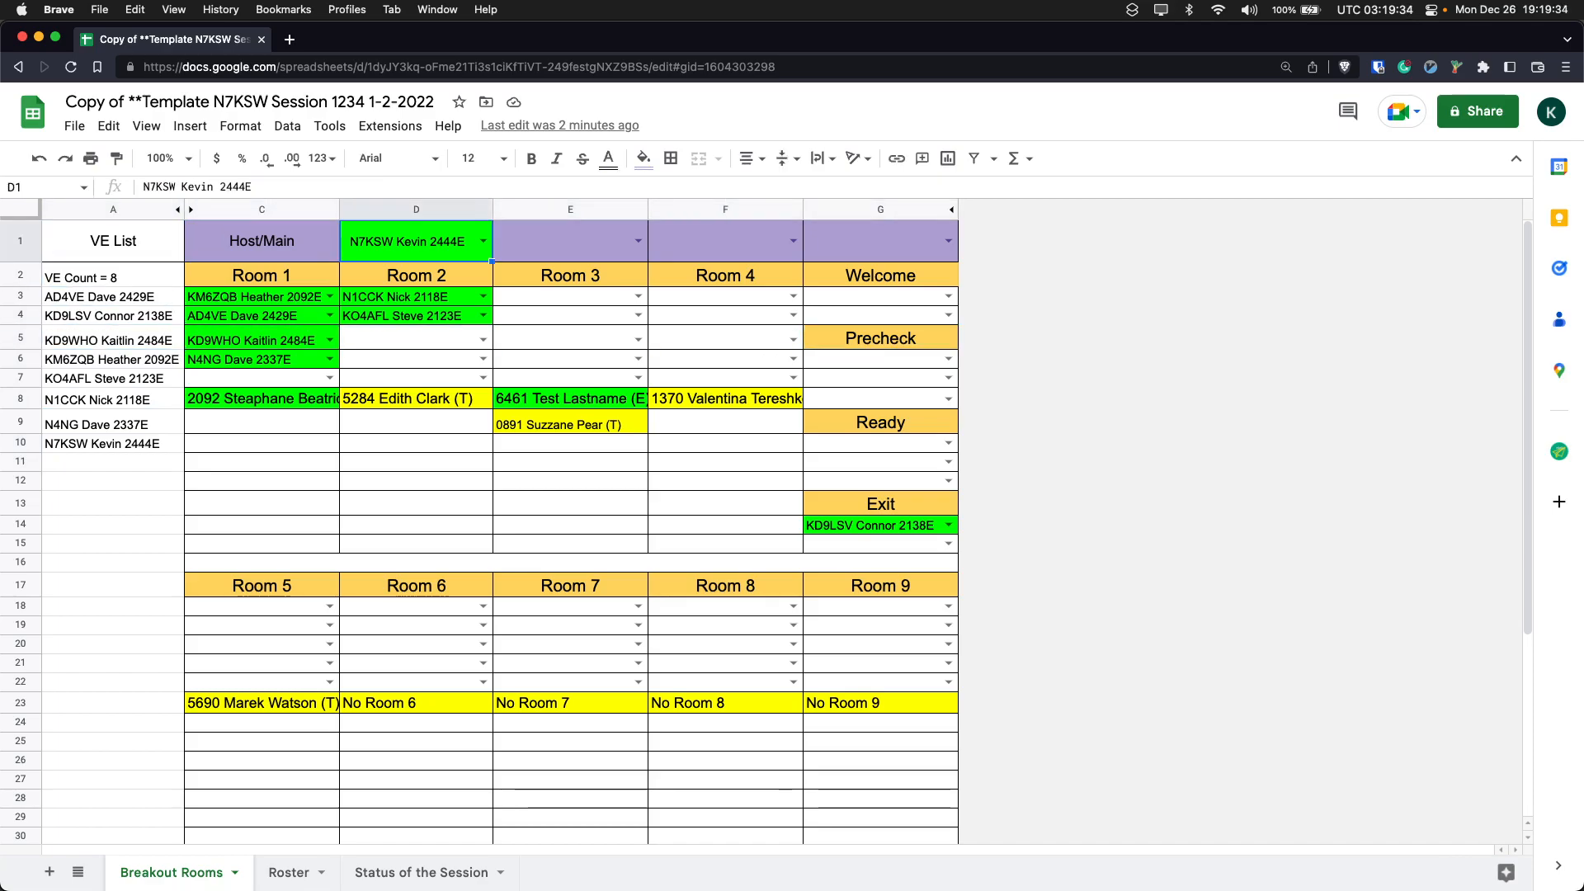
pyautogui.press('Left')
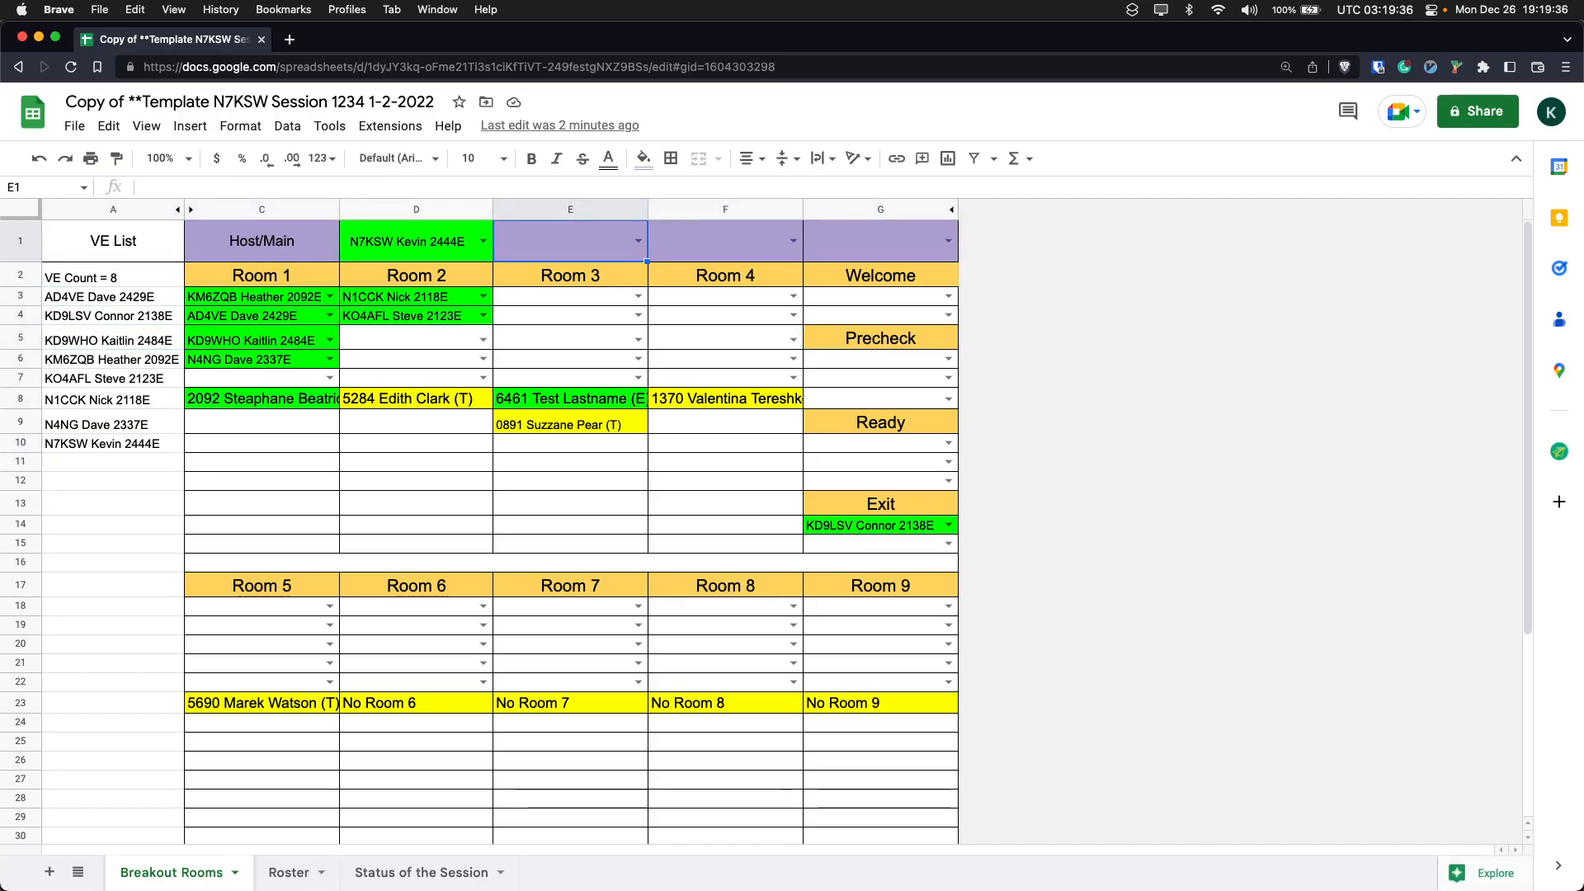
pyautogui.press('Down')
pyautogui.press('Down')
pyautogui.press('Down')
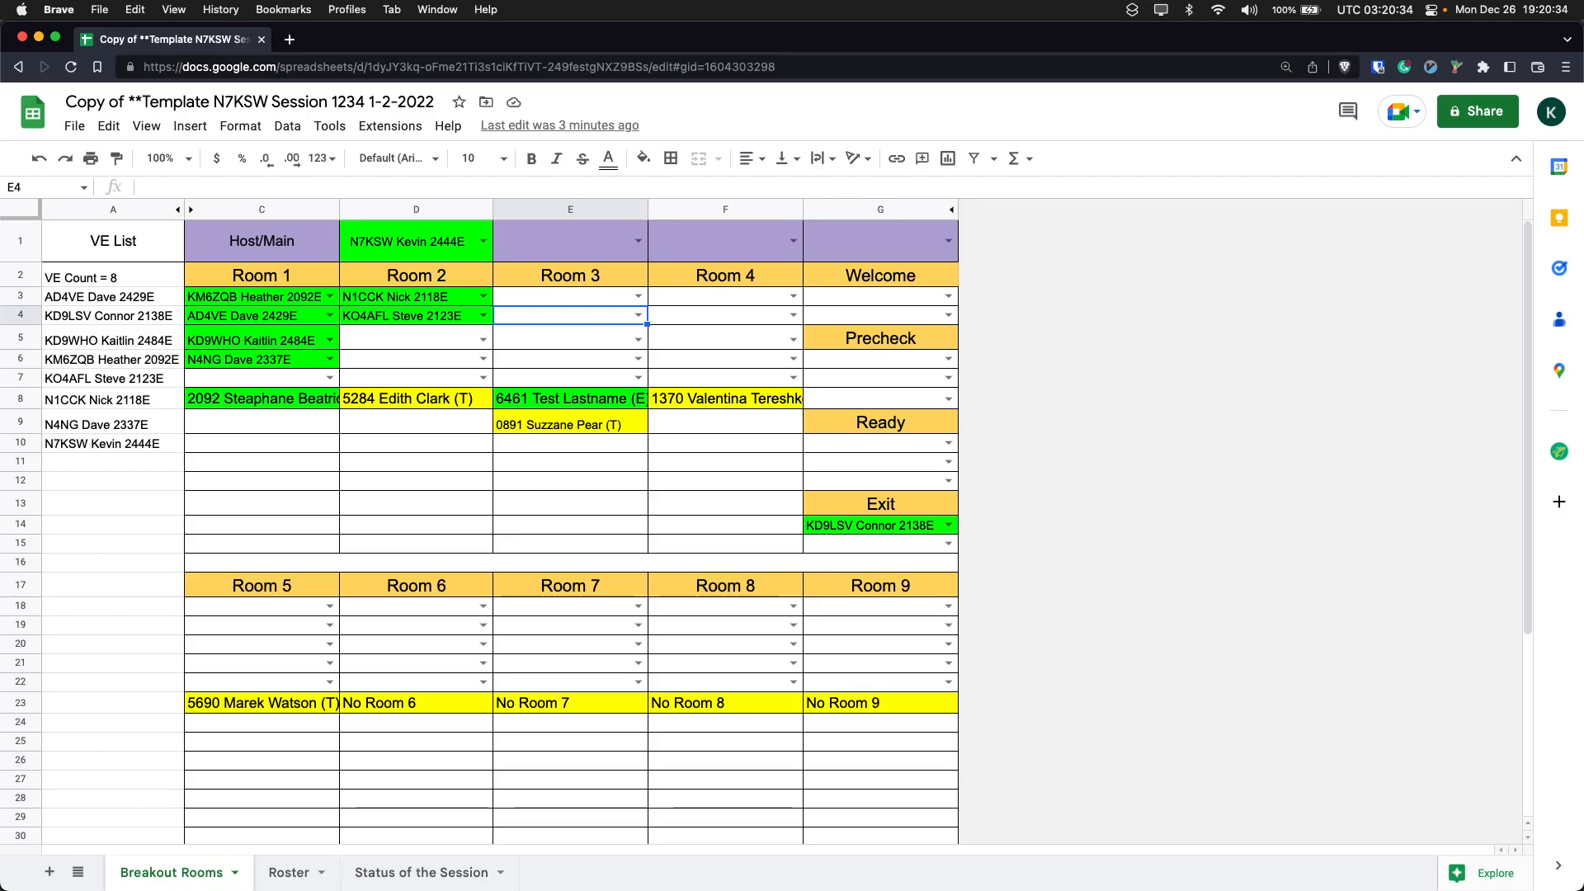
# - Examine the Precheck and Ready areas and the VE Arrived section at the end of the sheet
pyautogui.moveTo(866, 339); pyautogui.dragTo(872, 471)
pyautogui.click(548, 363)
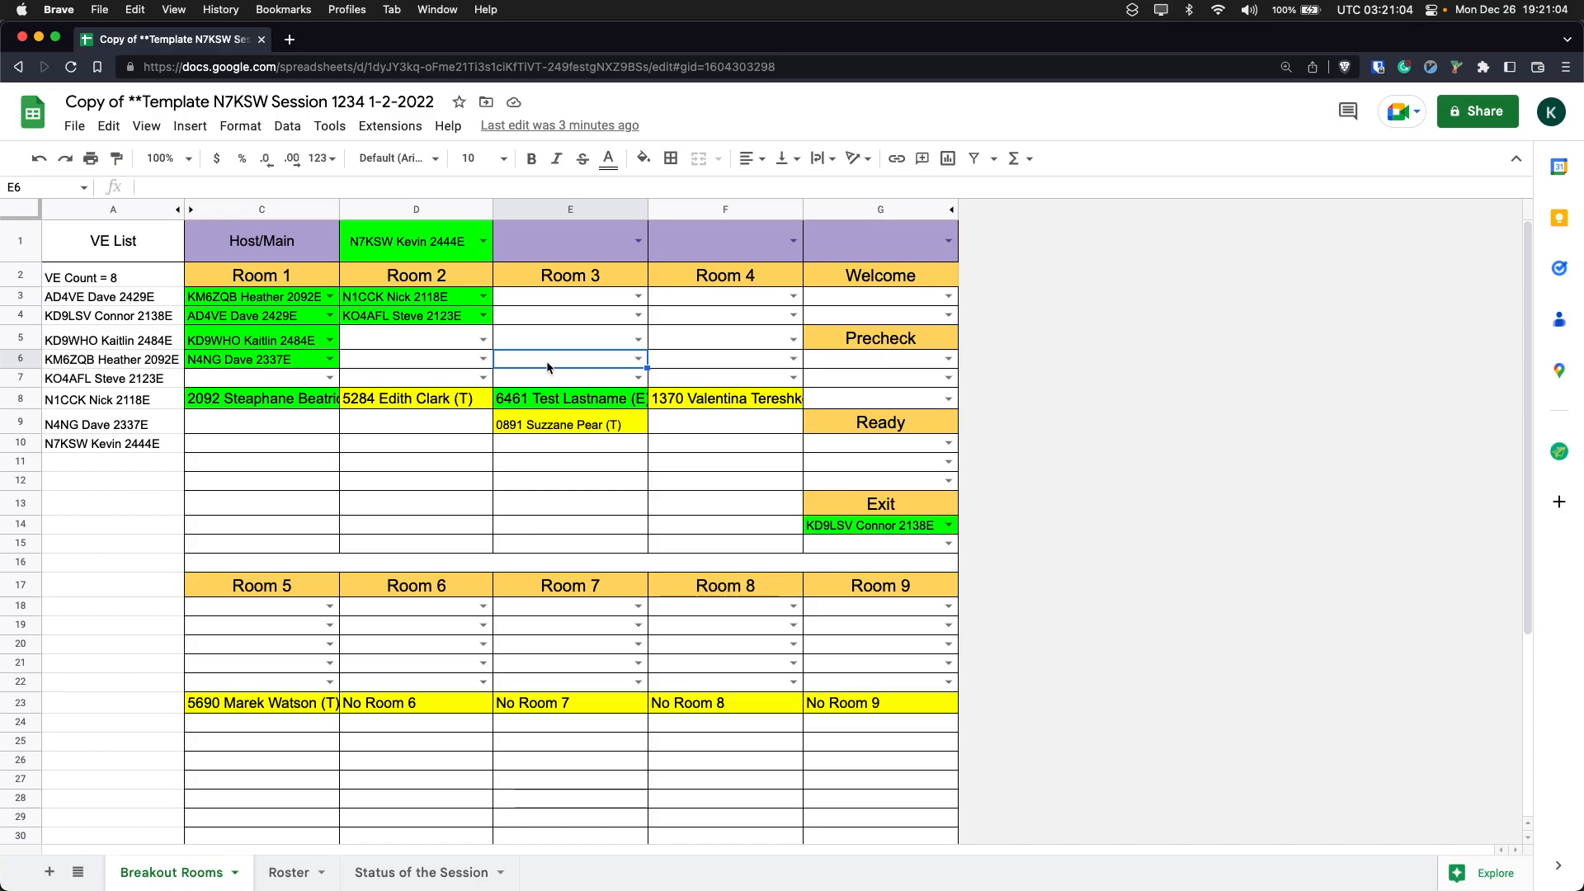
pyautogui.scroll(-5, 548, 367)
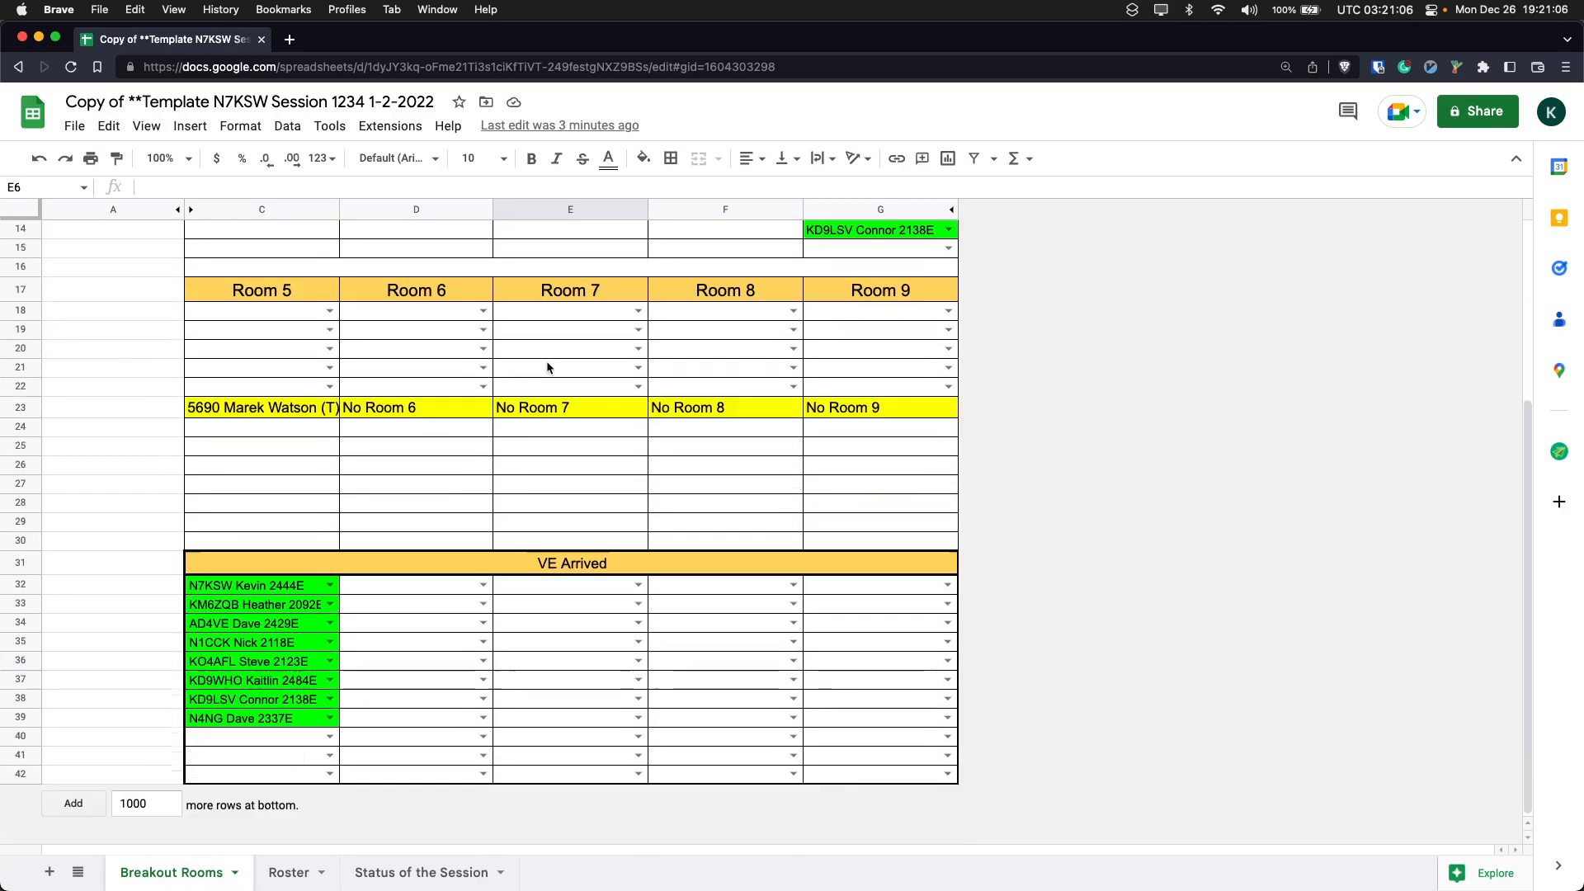
pyautogui.scroll(5, 547, 367)
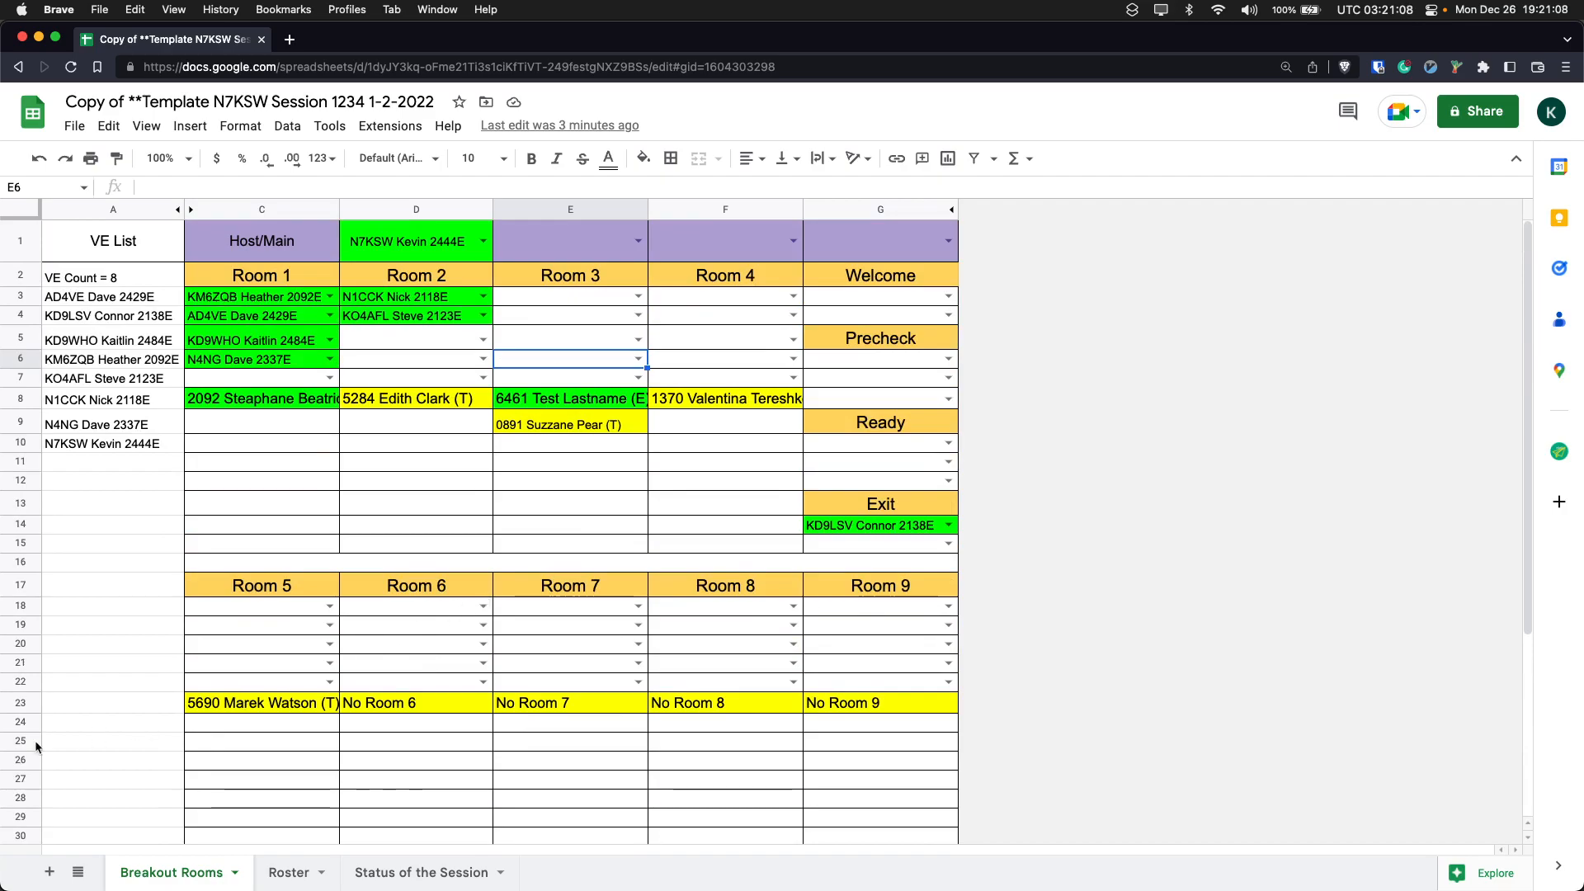